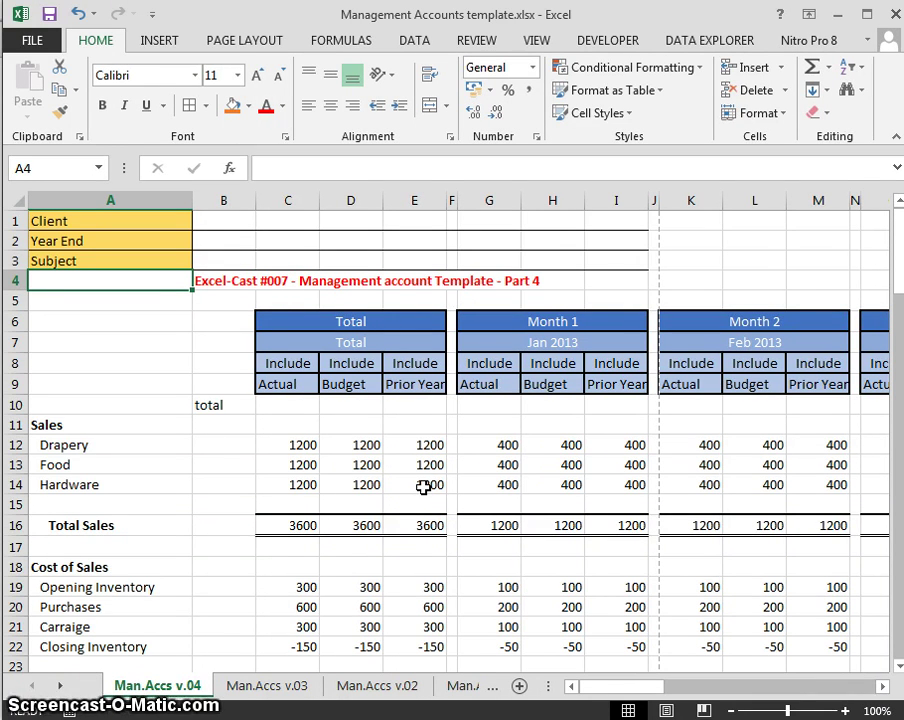
Step: Switch to the Man.Accs v.03 sheet and review the sales total and Prior Year formulas
key("Down")
key("Down")
key("Down")
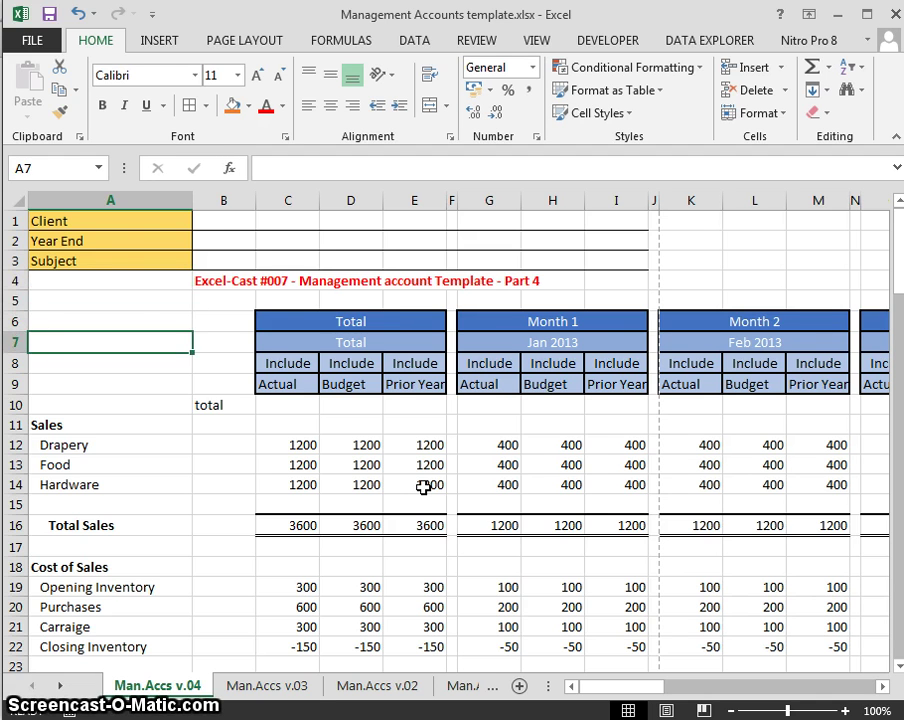
key("ctrl+Page_Down")
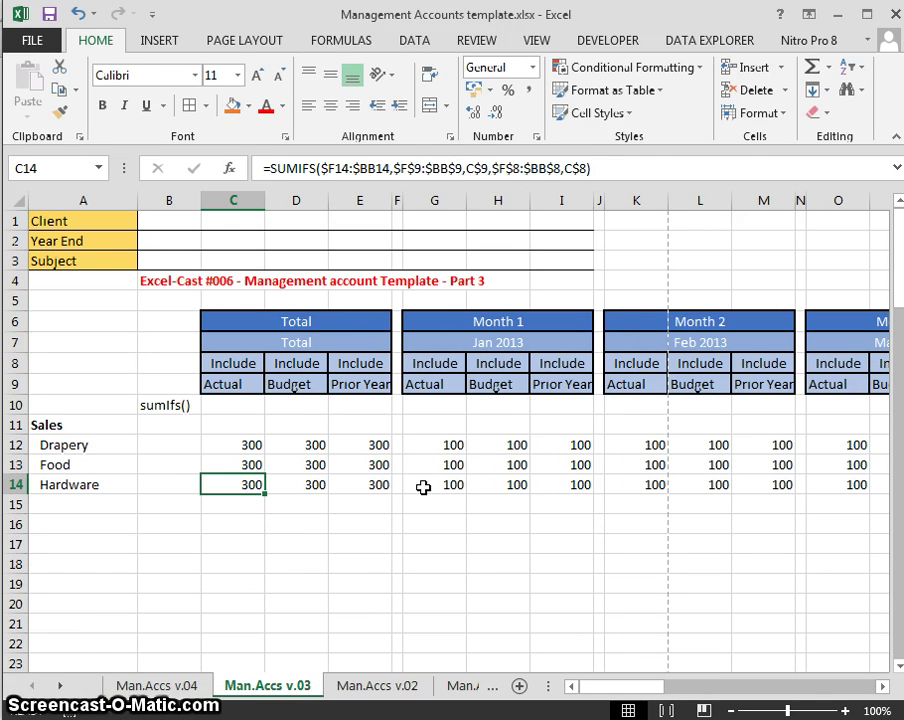
key("Up")
key("Up")
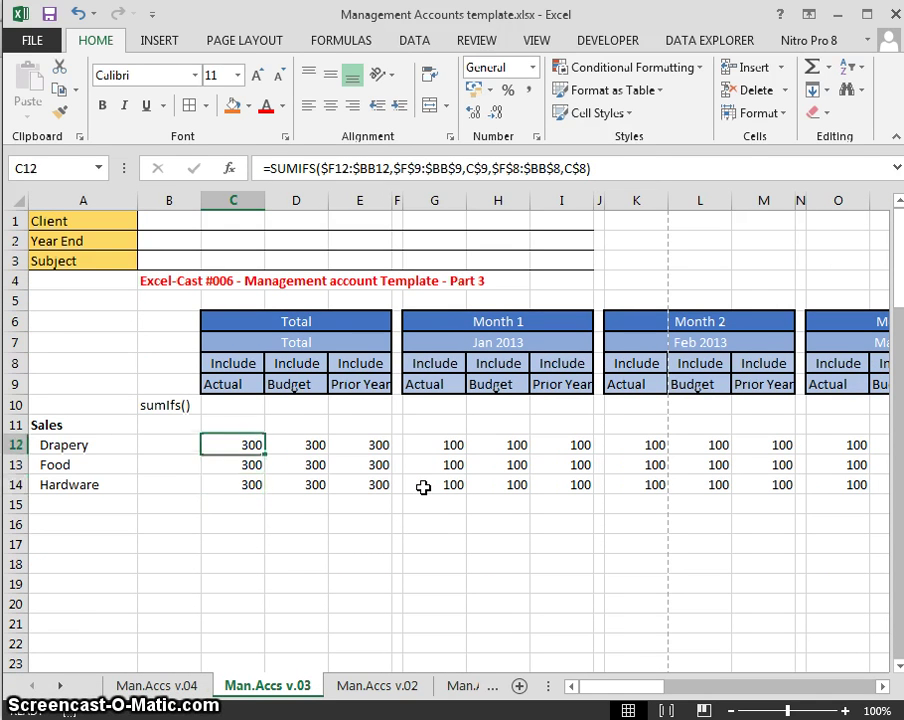
key("Down")
key("Right")
key("Right")
key("Up")
key("Up")
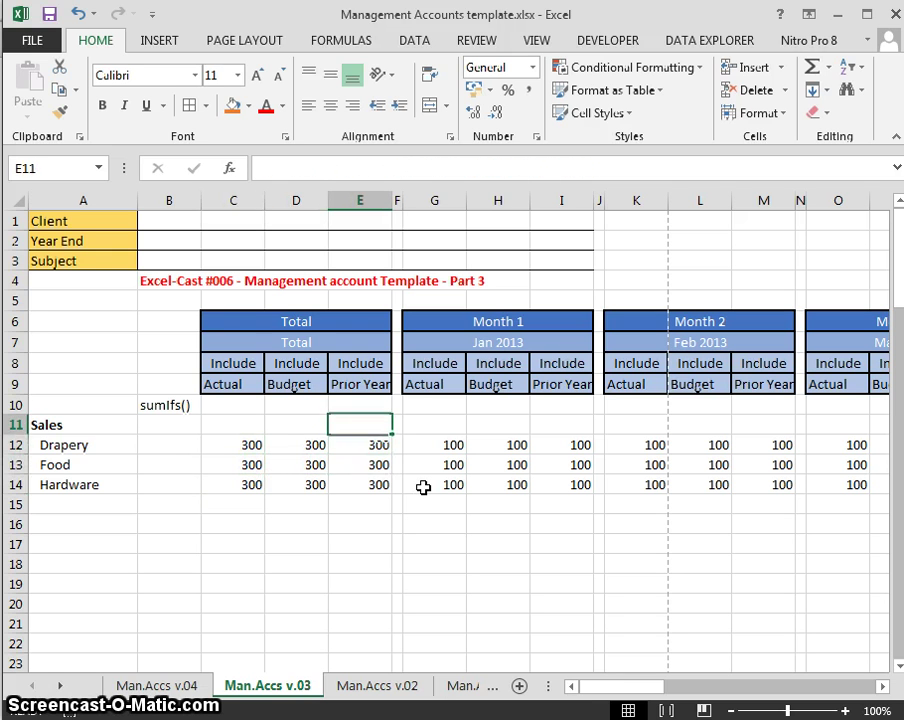
key("Down")
key("Up")
key("Up")
key("Up")
key("Up")
key("Up")
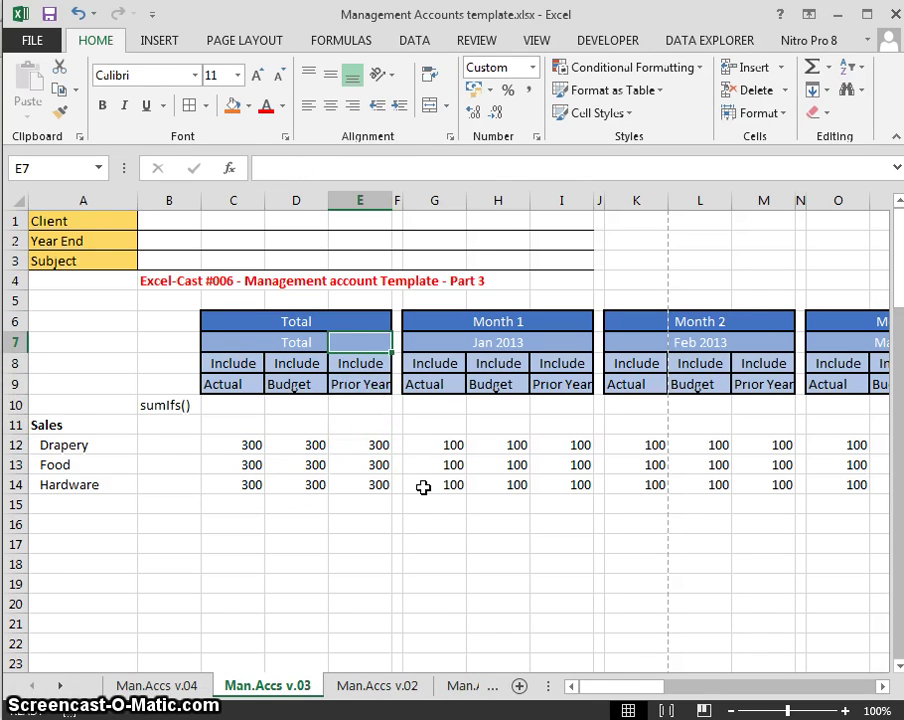
left_click(378, 464)
left_click(370, 400)
Step: Set E8's Prior Year flag to Exclude, then back to Include, checking the SUMIFS results
left_click(360, 362)
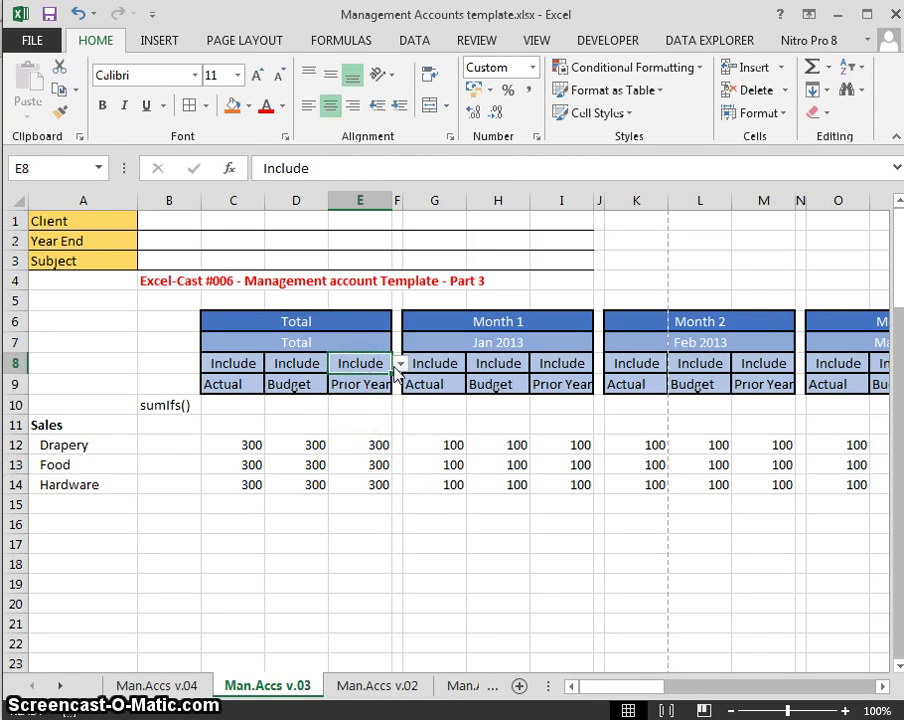
left_click(399, 363)
left_click(386, 392)
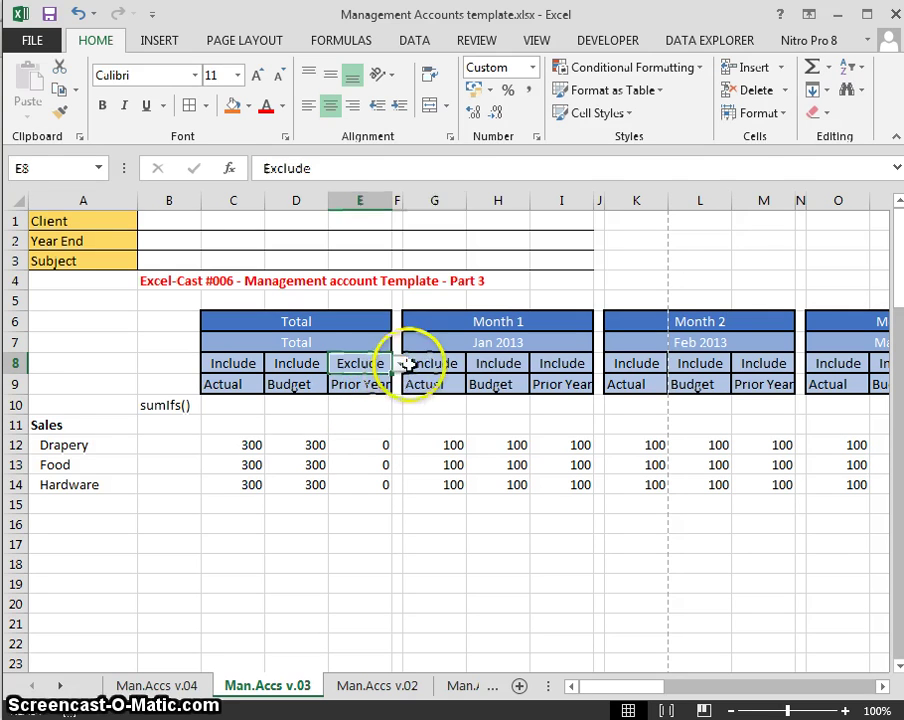
left_click(403, 362)
left_click(372, 361)
left_click(400, 364)
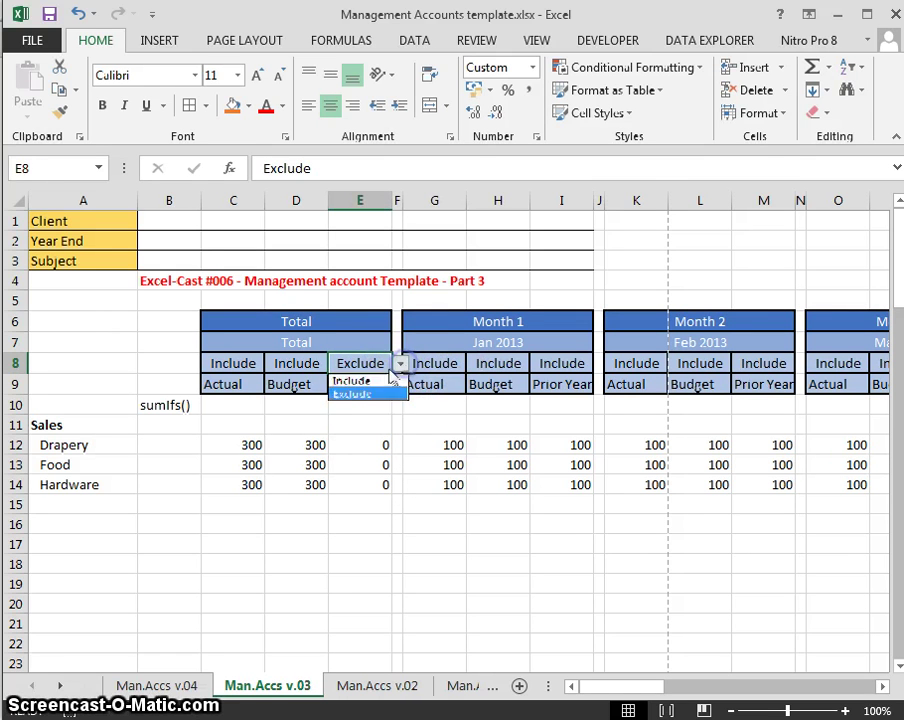
left_click(372, 376)
left_click(277, 480)
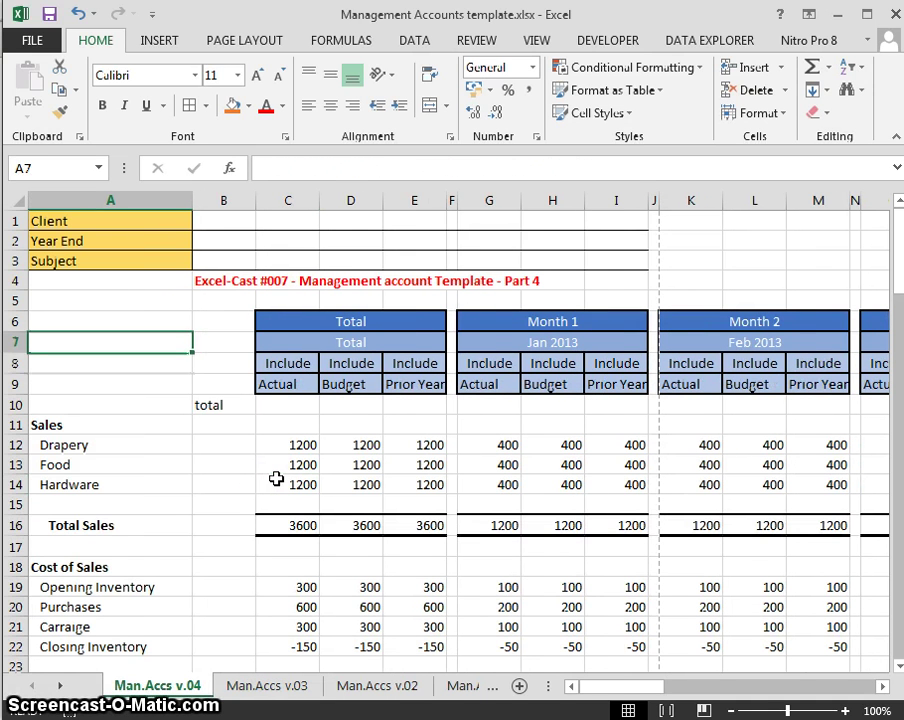
Step: Clear the Cost of Sales total figures in C19:E22
key("Down")
key("Down")
key("Down")
key("Down")
key("Down")
key("Down")
key("Down")
key("Down")
key("Down")
key("Down")
key("Down")
key("Down")
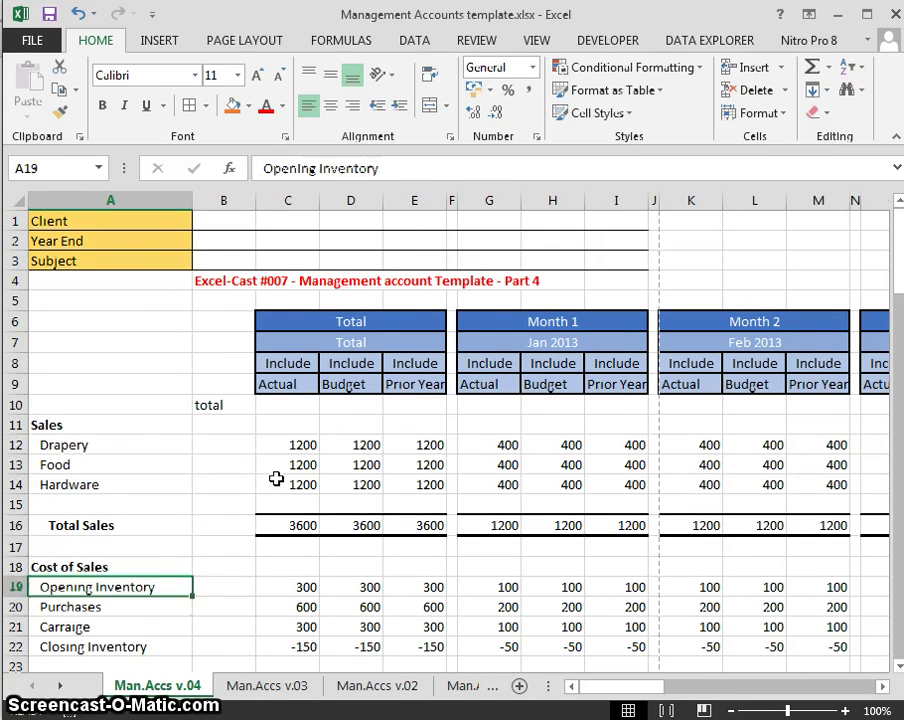
key("Right")
key("Left")
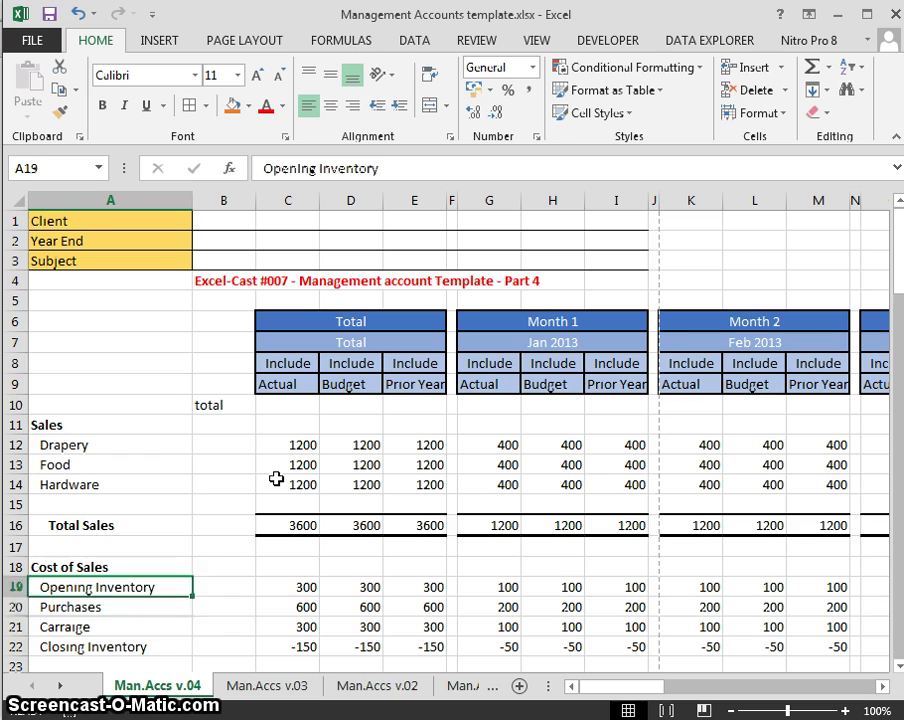
key("Down")
key("Down")
key("Down")
key("Up")
key("Up")
key("Up")
key("Down")
key("Down")
key("Down")
key("Down")
key("Down")
key("Down")
key("Down")
key("Down")
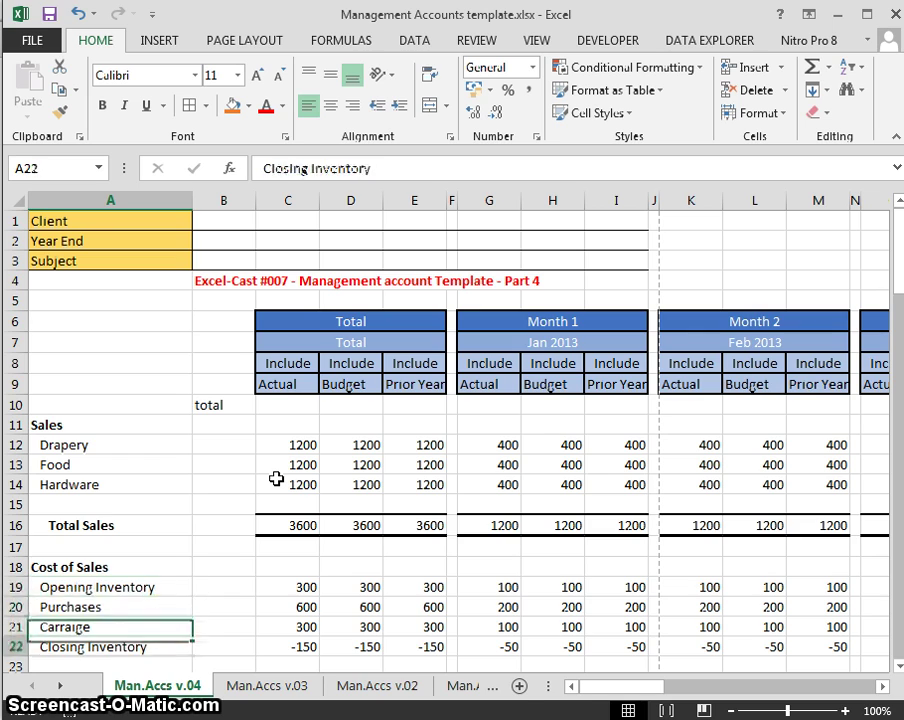
key("Down")
key("Down")
key("Down")
key("Down")
key("Down")
key("Down")
key("Down")
key("Down")
key("Down")
key("Down")
key("Down")
key("Down")
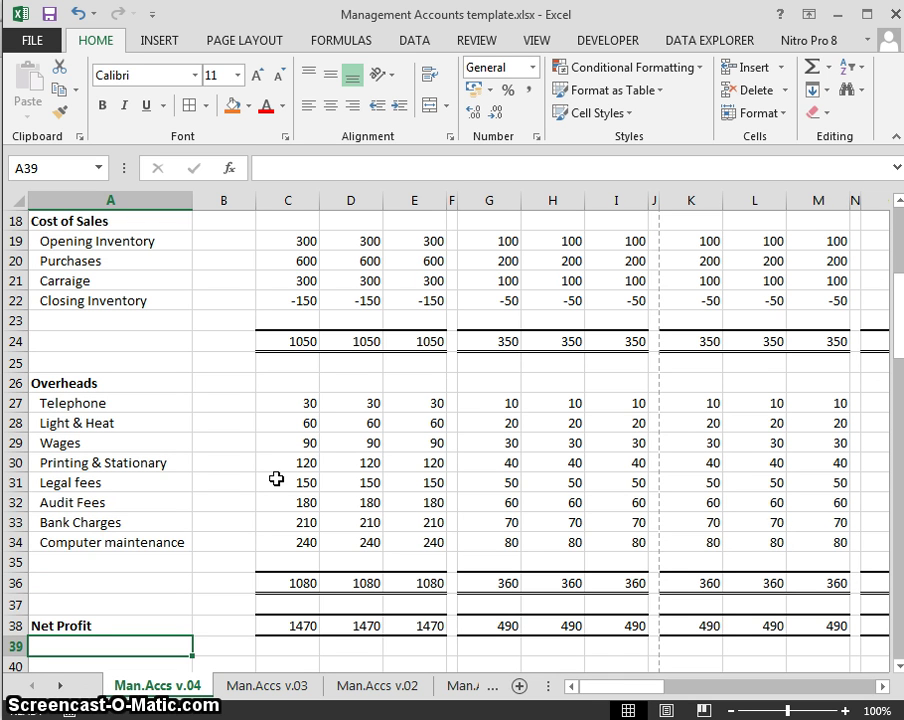
key("Up")
key("Up")
key("Up")
key("Up")
key("Up")
key("Up")
key("Up")
key("Up")
key("Up")
key("Up")
key("Up")
key("Up")
key("Up")
key("Up")
key("Up")
key("Up")
key("Up")
key("Up")
key("Up")
key("Up")
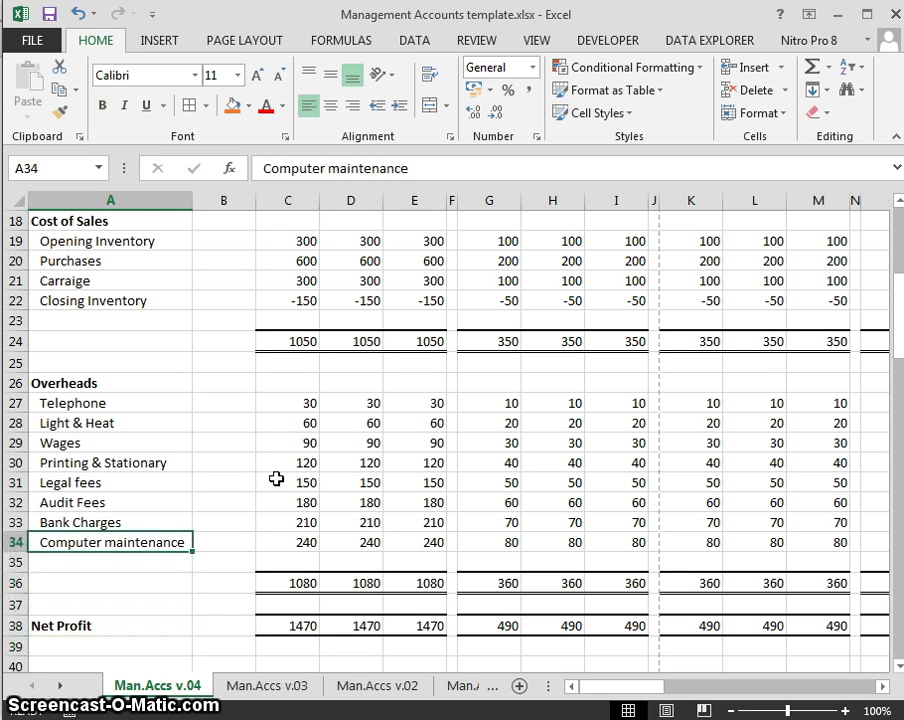
key("Right")
key("Right")
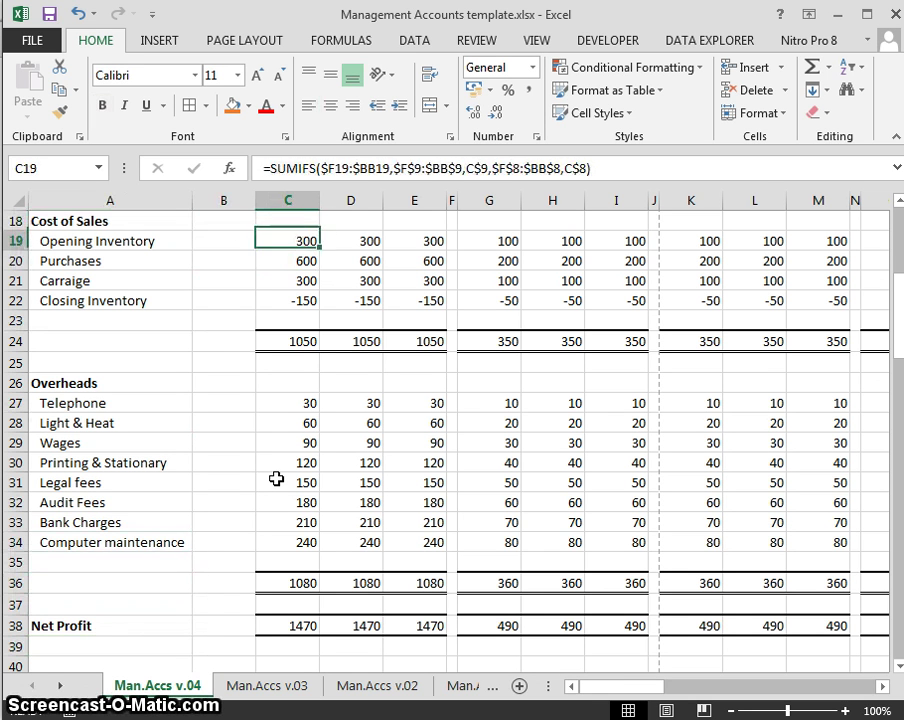
key("shift+Right")
key("shift+Right")
key("shift+Down")
key("shift+Down")
key("shift+Down")
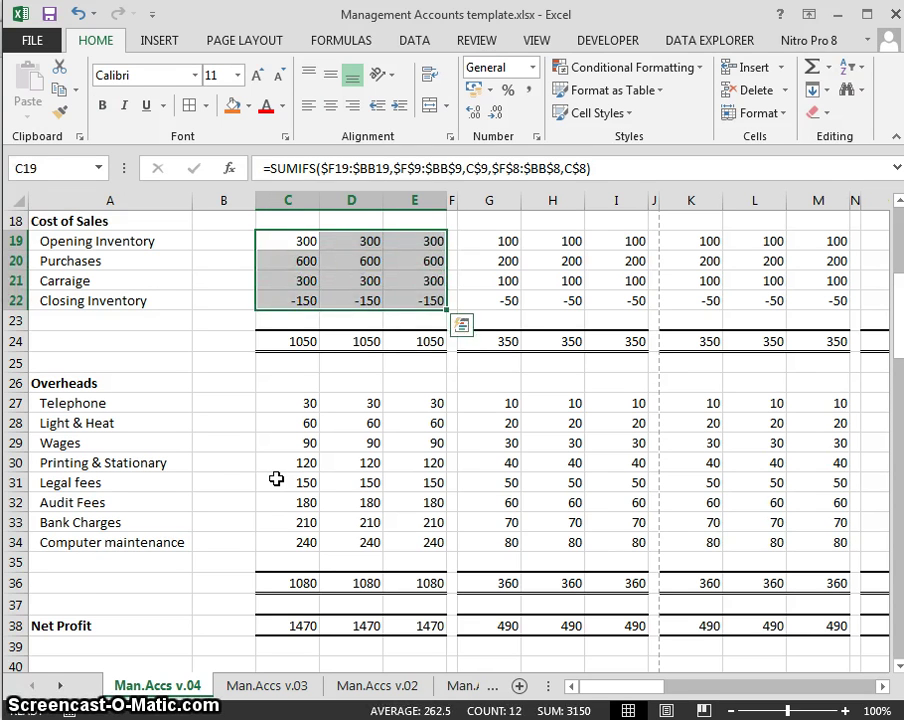
key("Delete")
Step: Clear the Overheads total figures in C27:E34 and return to C12
key("Down")
key("Down")
key("Down")
key("Down")
key("Down")
key("Down")
key("Down")
key("Down")
key("shift+Right")
key("shift+Right")
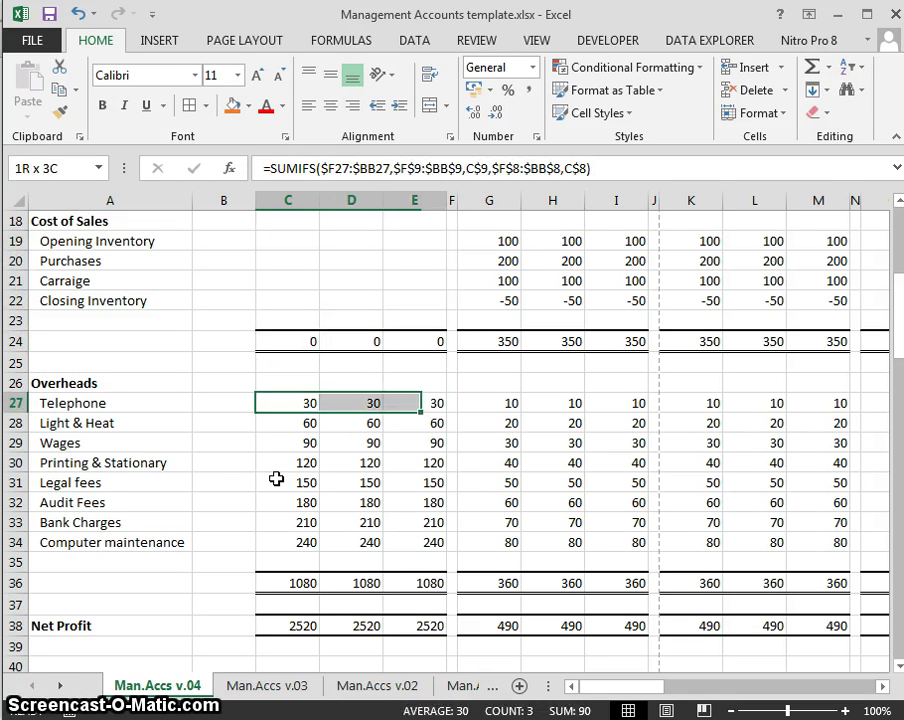
key("shift+Down")
key("shift+Down")
key("shift+Down")
key("shift+Down")
key("shift+Down")
key("shift+Down")
key("shift+Down")
key("Delete")
key("Up")
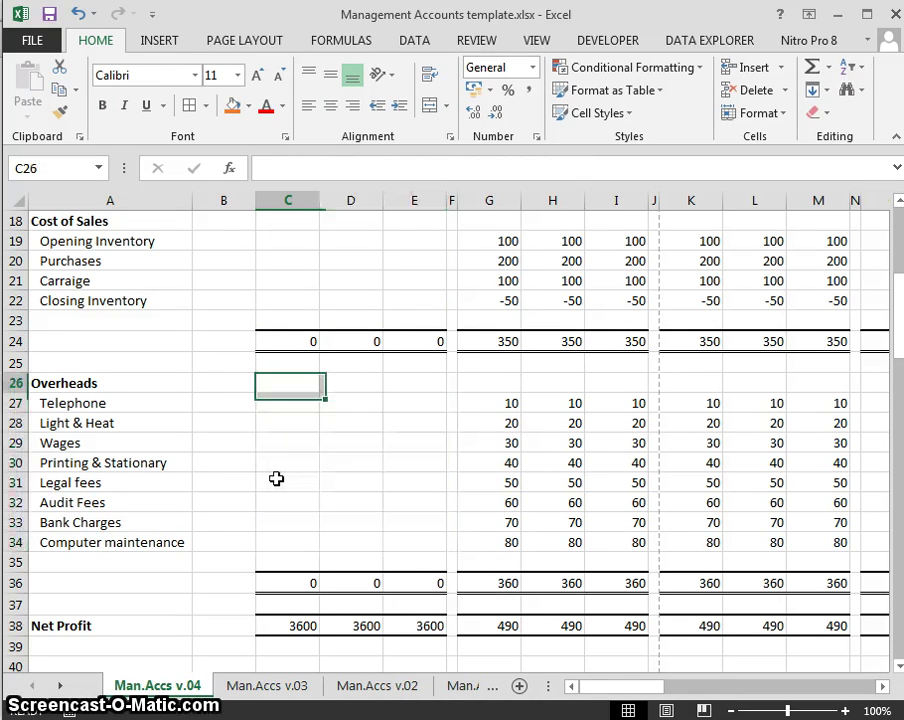
key("Up")
key("Up")
key("Up")
key("Up")
key("Up")
key("Up")
key("Up")
key("Up")
key("Up")
key("Up")
key("Up")
key("Up")
key("Up")
key("Up")
key("Up")
key("Up")
key("Up")
key("Up")
key("Up")
key("Down")
key("Down")
key("Down")
key("Down")
key("Down")
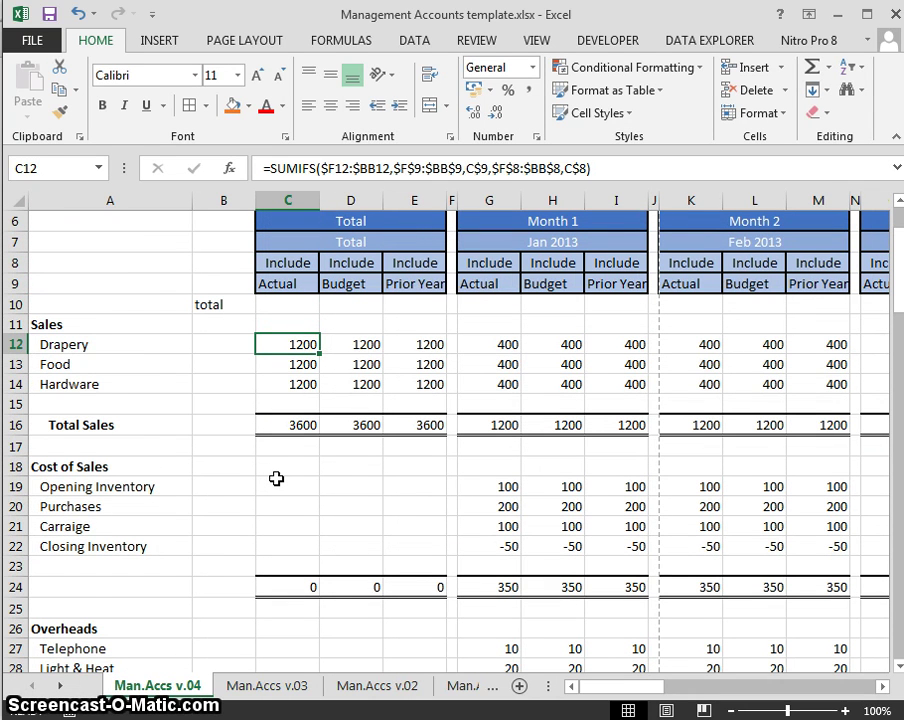
Step: Copy the Drapery SUMIFS total formulas in C12:E12
key("shift+Right")
key("shift+Right")
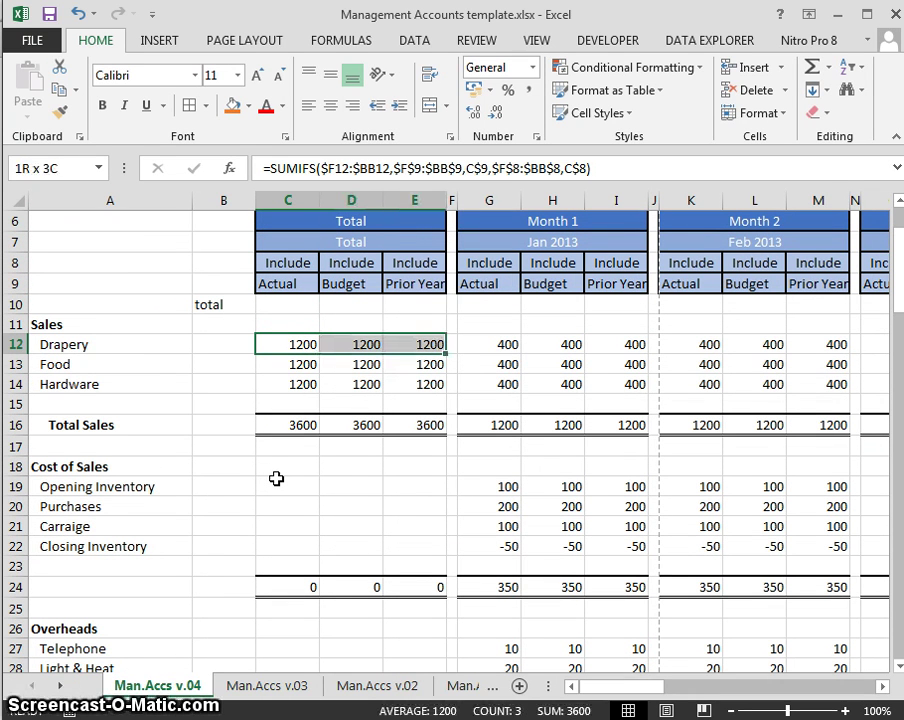
key("shift+Left")
key("shift+Left")
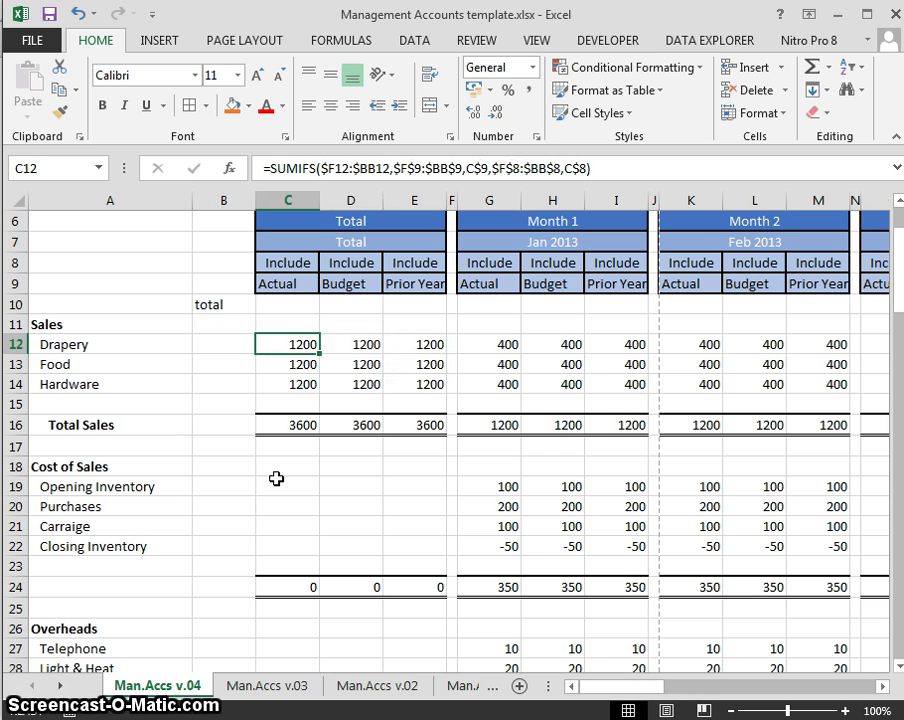
key("shift+Right")
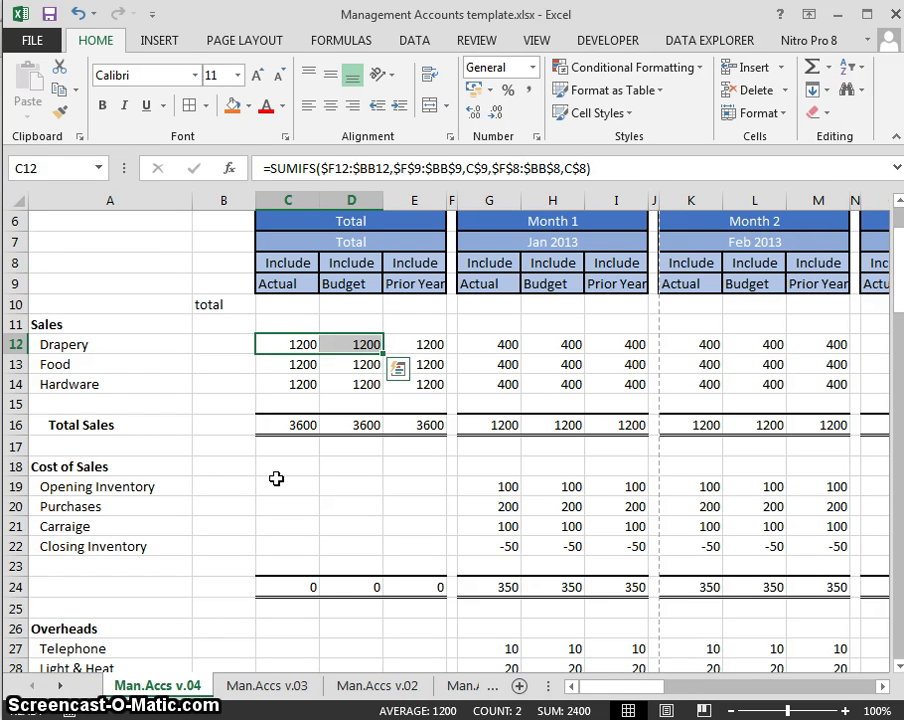
key("Left")
key("Right")
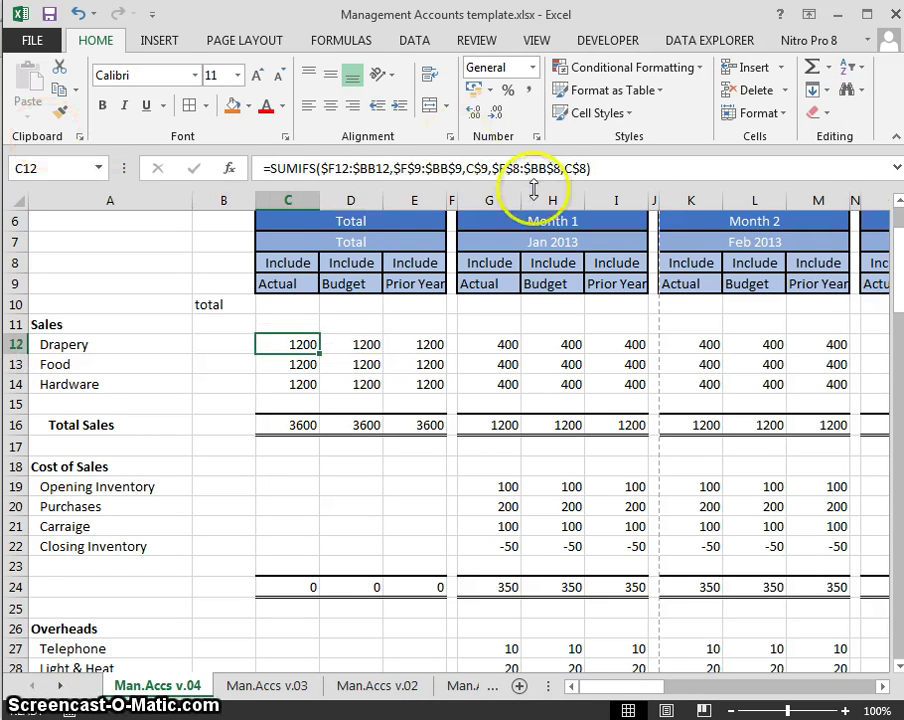
left_click(330, 168)
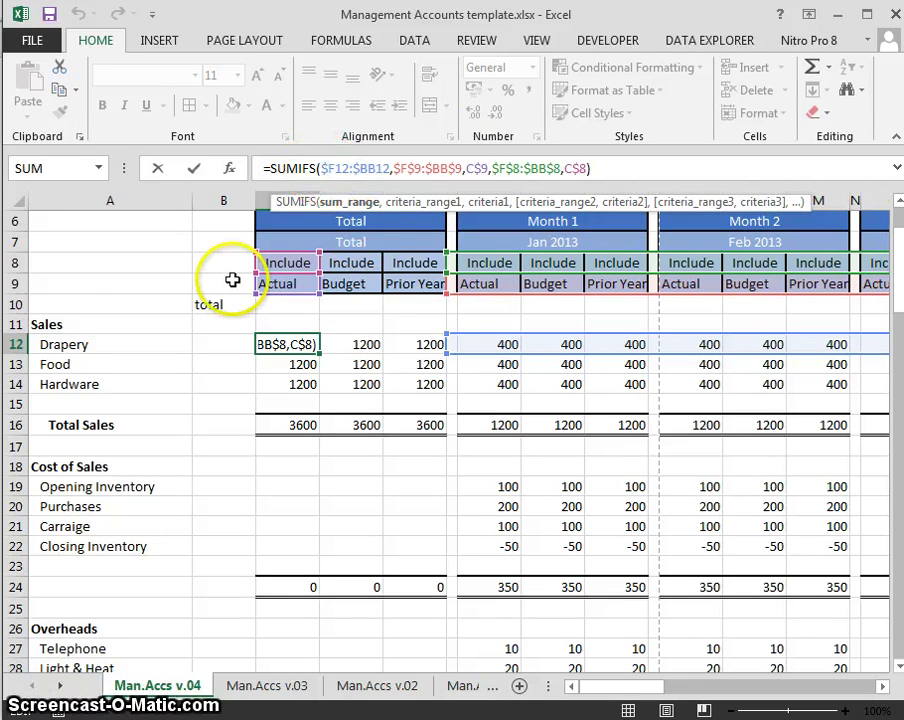
key("Escape")
key("Down")
key("Up")
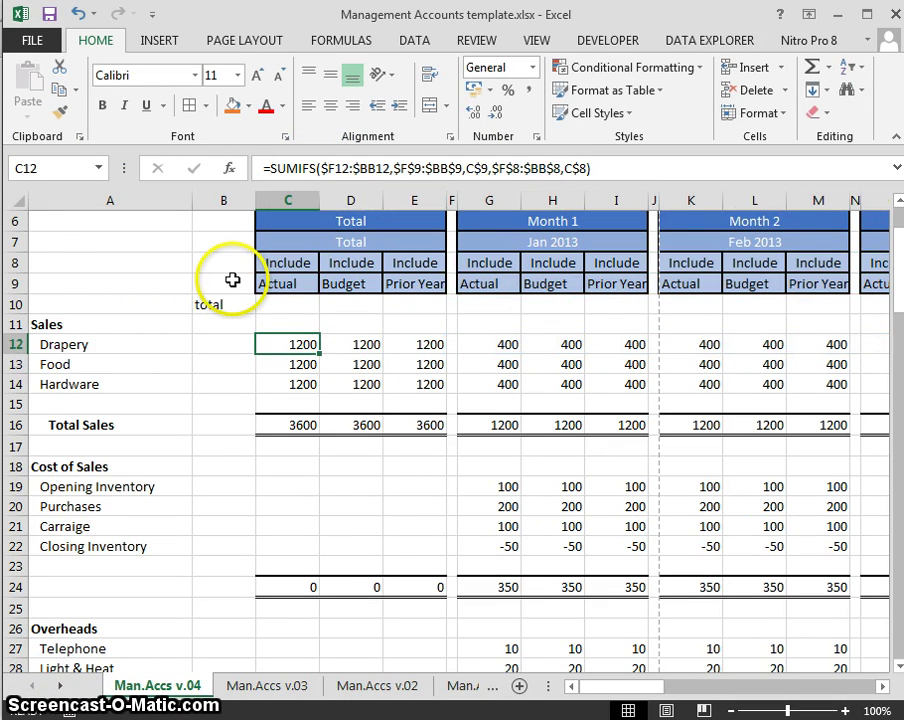
key("shift+Right")
Step: Paste the totals formula into the Cost of Sales rows C19:E22
key("shift+Right")
key("ctrl+c")
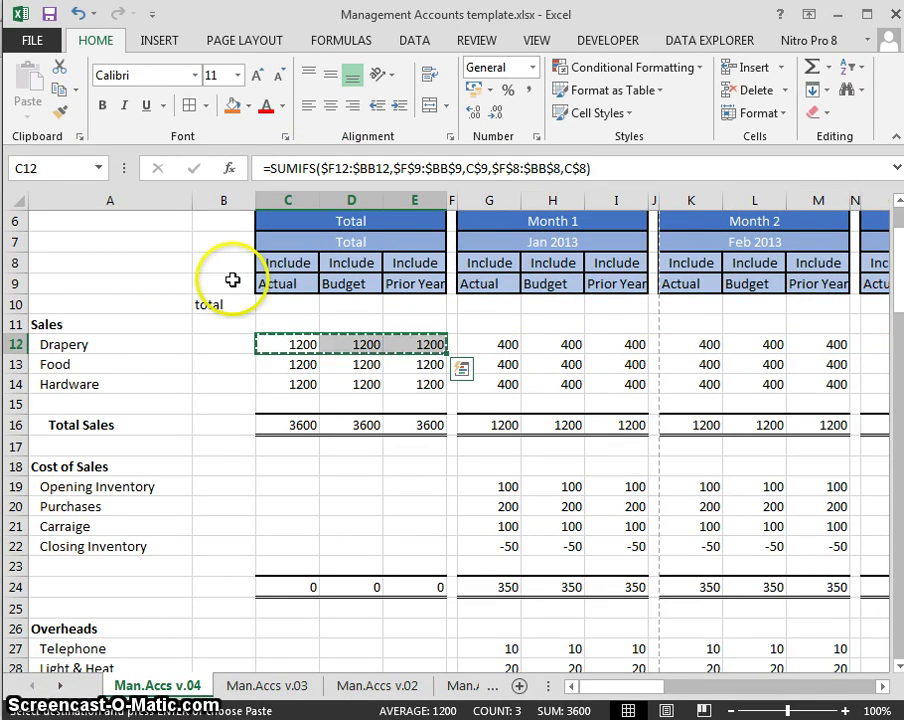
key("Down")
key("Down")
key("Down")
key("Up")
key("Up")
key("Up")
key("shift+Right")
key("shift+Right")
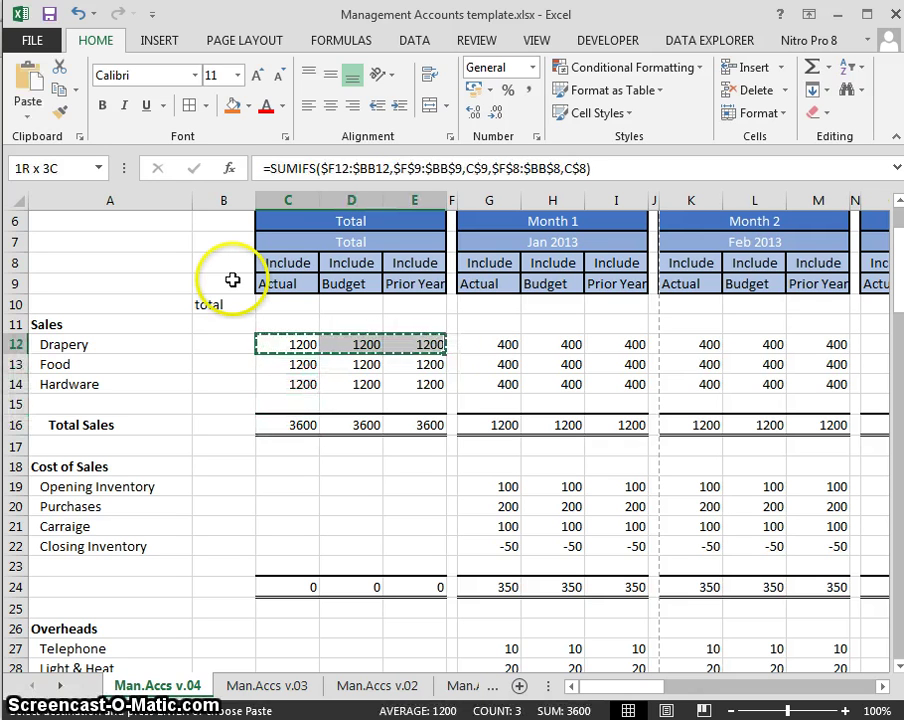
key("Down")
key("Down")
key("Down")
key("Down")
key("Down")
key("Down")
key("Down")
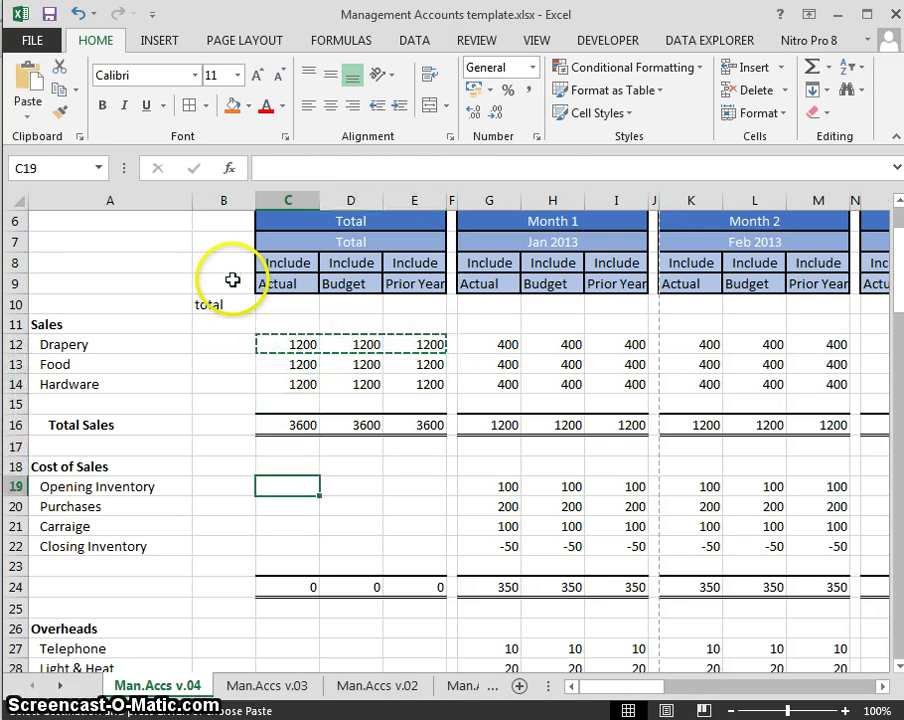
key("shift+Down")
key("shift+Down")
key("shift+Down")
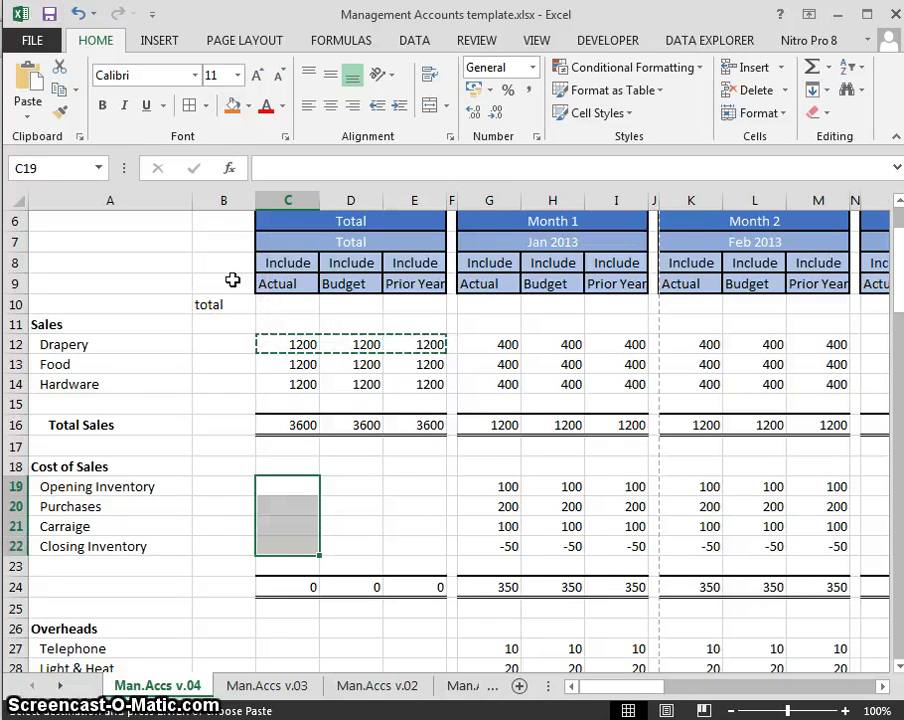
key("ctrl+v")
key("Down")
key("Down")
key("Down")
key("Down")
key("Down")
key("Down")
key("Down")
key("Down")
key("Down")
key("Down")
key("Down")
key("Down")
key("Down")
key("Down")
key("Down")
key("Down")
key("Down")
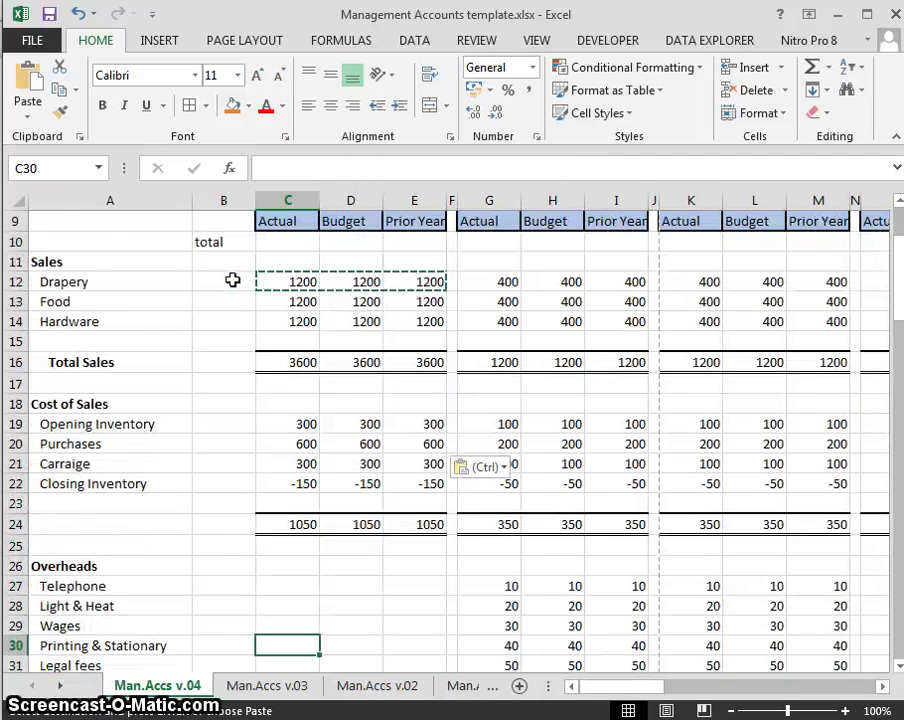
Step: Paste the totals formula into all Overheads rows C27:E34
key("Up")
key("Up")
key("Up")
key("Up")
key("Up")
key("Up")
key("Up")
key("Up")
key("Up")
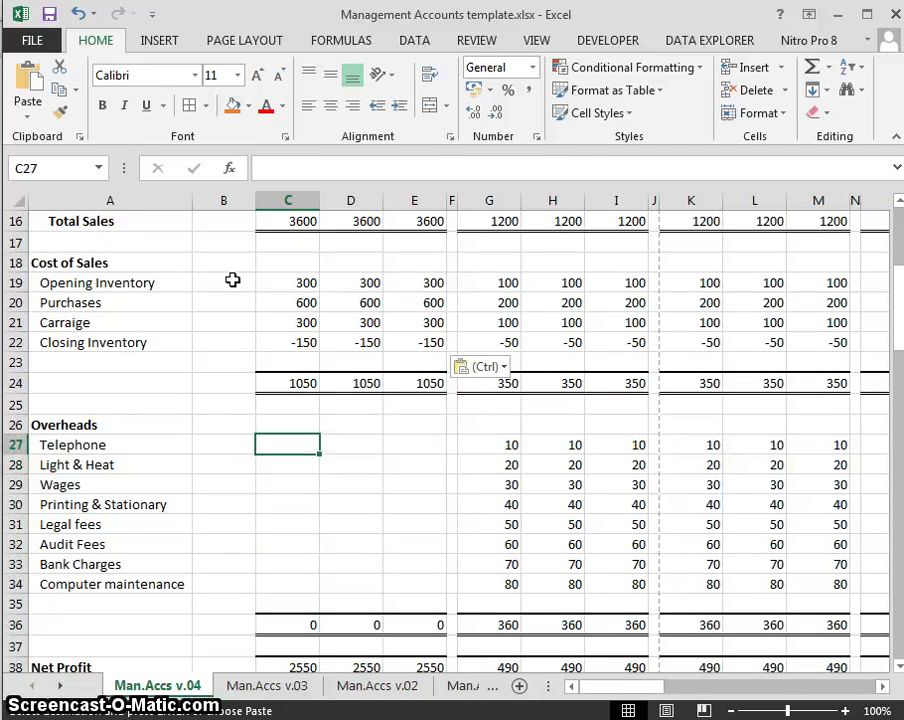
key("shift+Right")
key("shift+Right")
key("ctrl+v")
key("shift+Down")
key("shift+Down")
key("shift+Down")
key("shift+Down")
key("shift+Down")
key("shift+Down")
key("shift+Down")
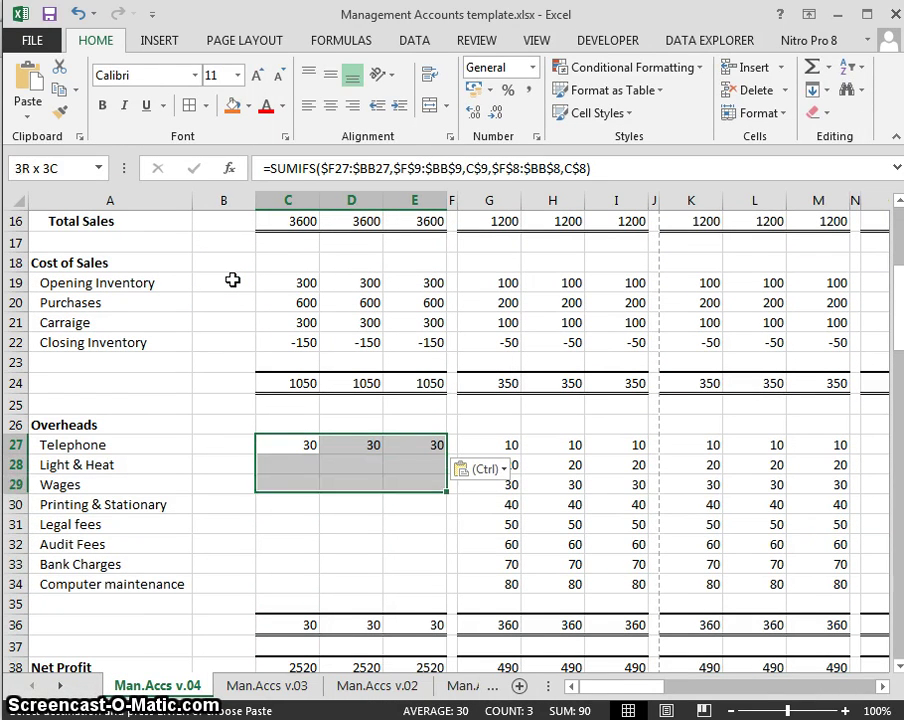
key("ctrl+v")
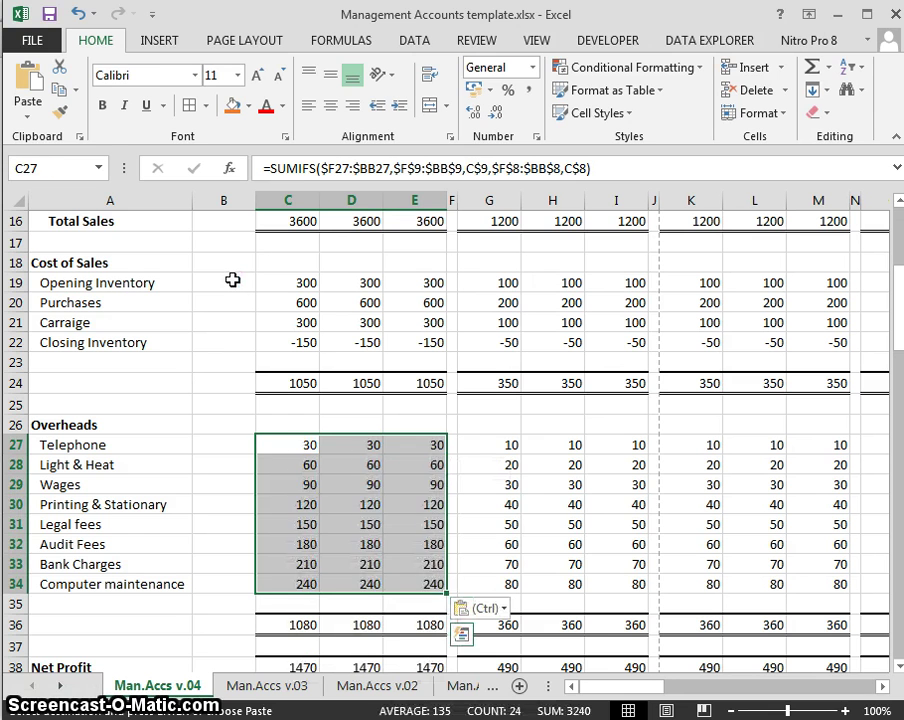
Step: Check the pasted Overheads formulas, such as the Audit Fees and Bank Charges totals
key("Down")
key("Down")
key("Down")
key("Down")
key("Down")
key("Right")
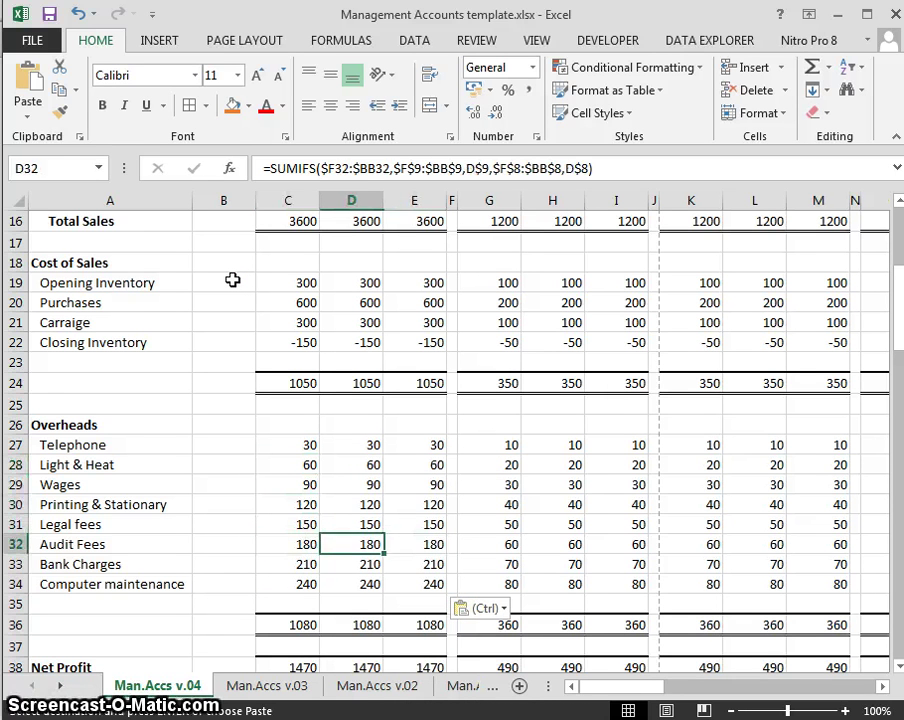
key("Down")
key("Down")
key("Up")
key("Up")
key("Down")
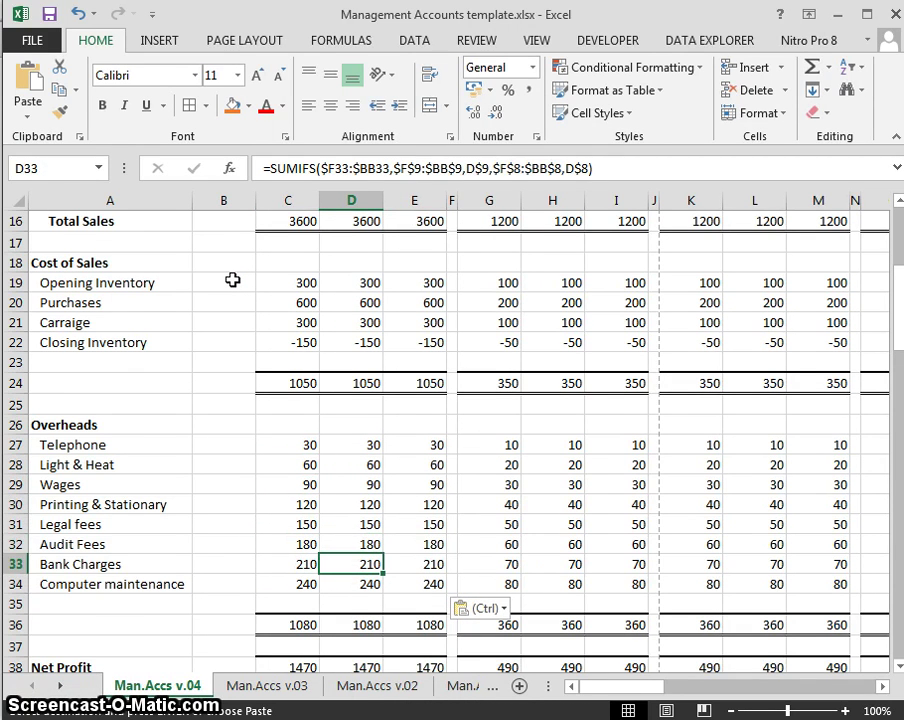
key("Down")
key("Down")
key("Down")
key("Down")
key("Down")
key("Down")
key("Down")
key("Down")
key("Down")
key("Down")
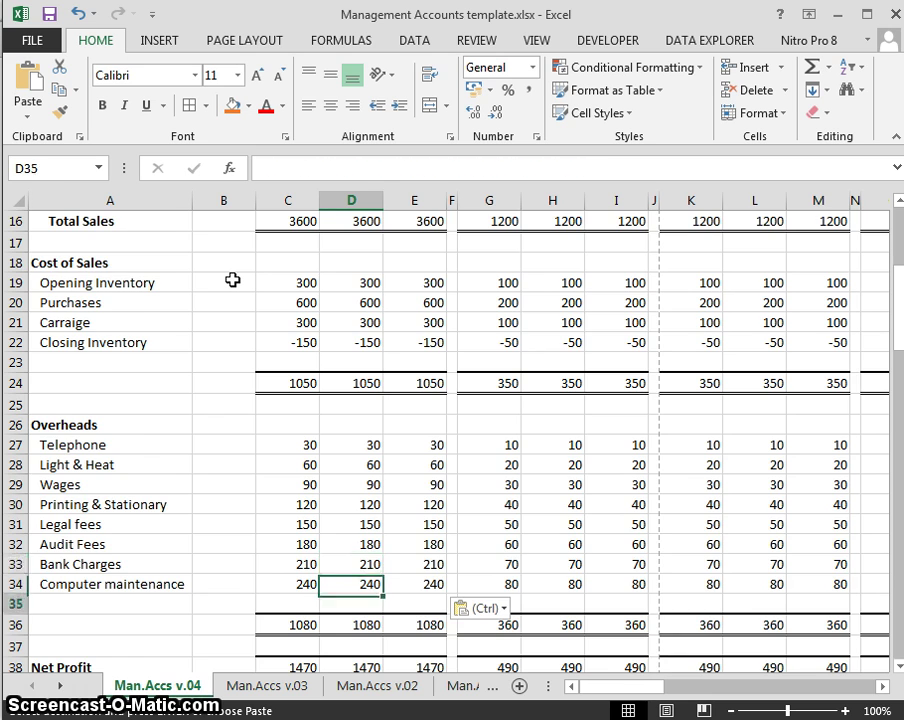
key("Up")
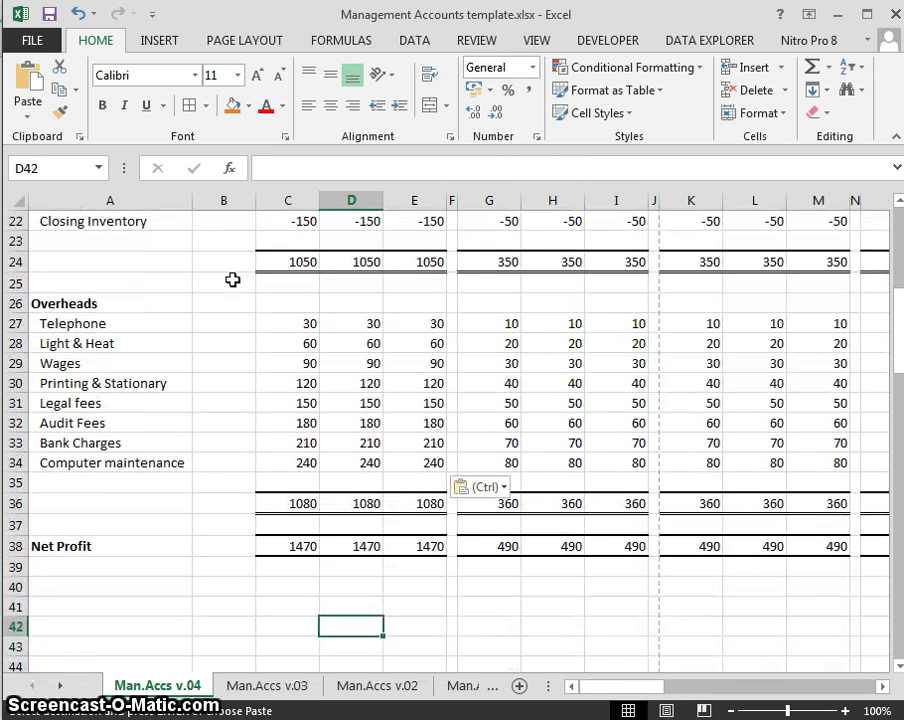
key("Left")
key("Up")
key("Left")
key("Up")
key("Up")
key("Up")
key("Up")
key("Up")
key("Up")
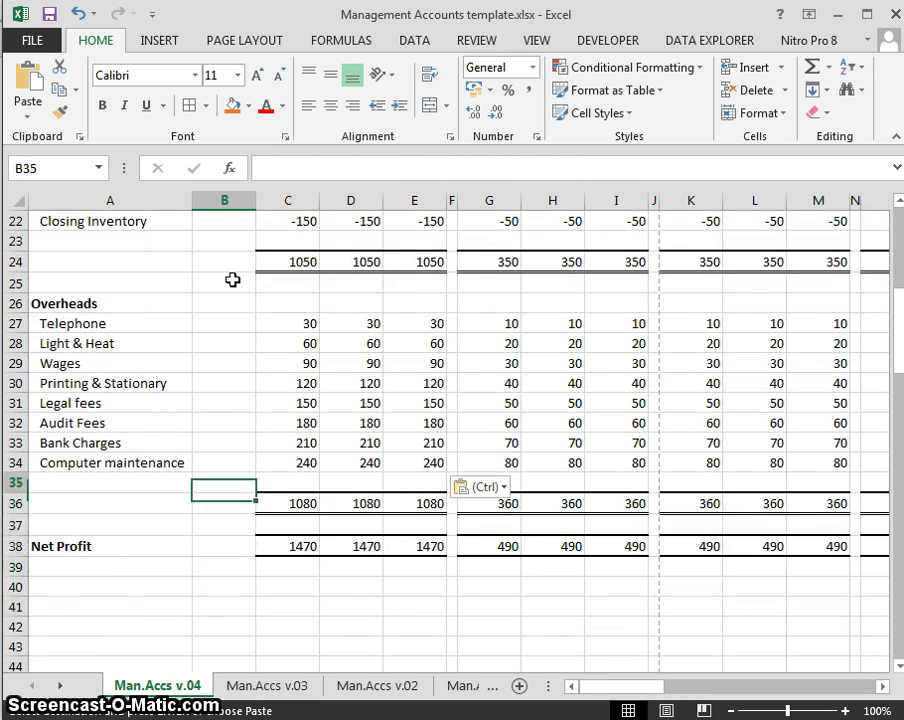
key("Page_Up")
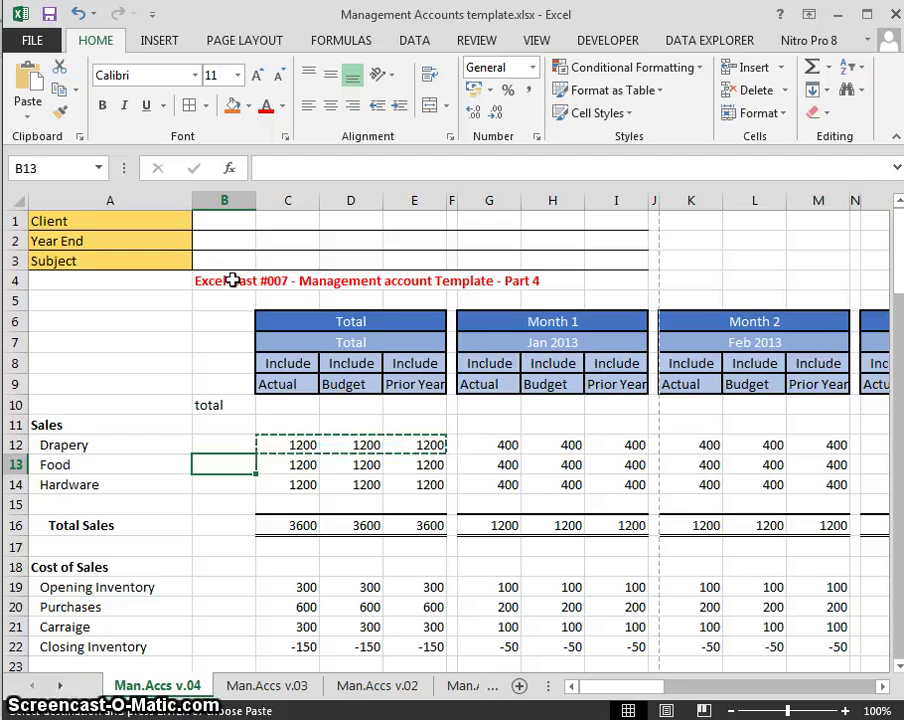
key("Escape")
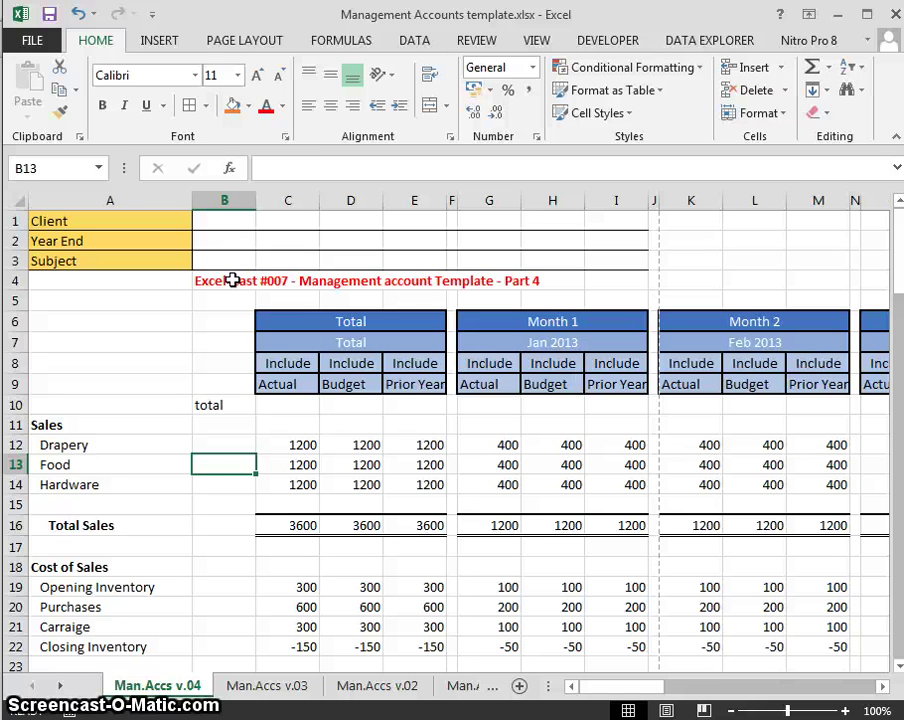
key("Down")
key("Down")
key("Down")
key("Down")
key("Down")
key("Down")
key("Down")
key("Down")
key("Down")
key("Down")
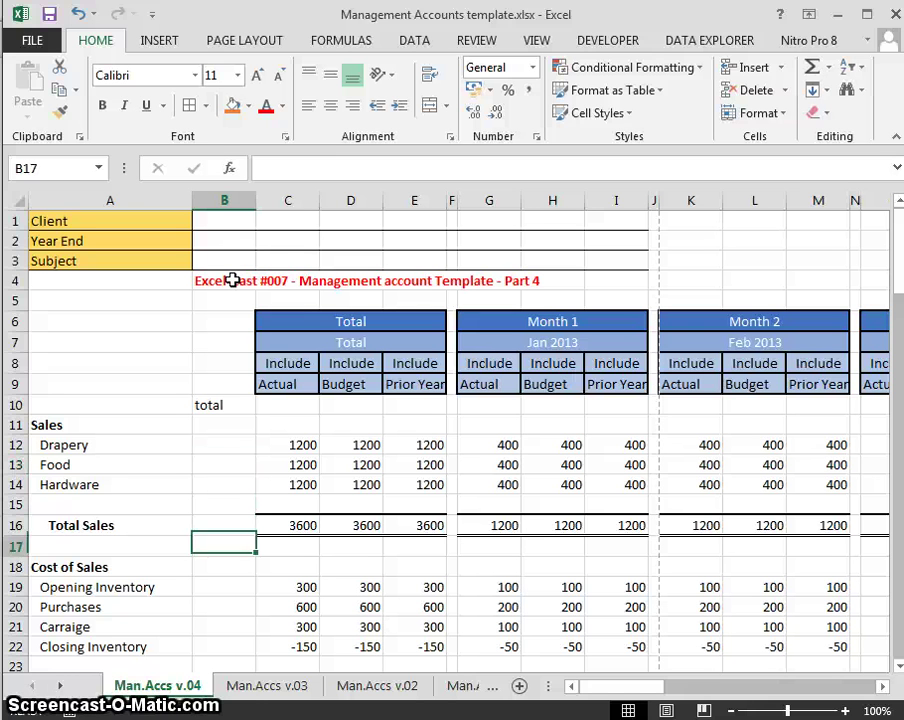
key("Up")
key("Up")
key("Up")
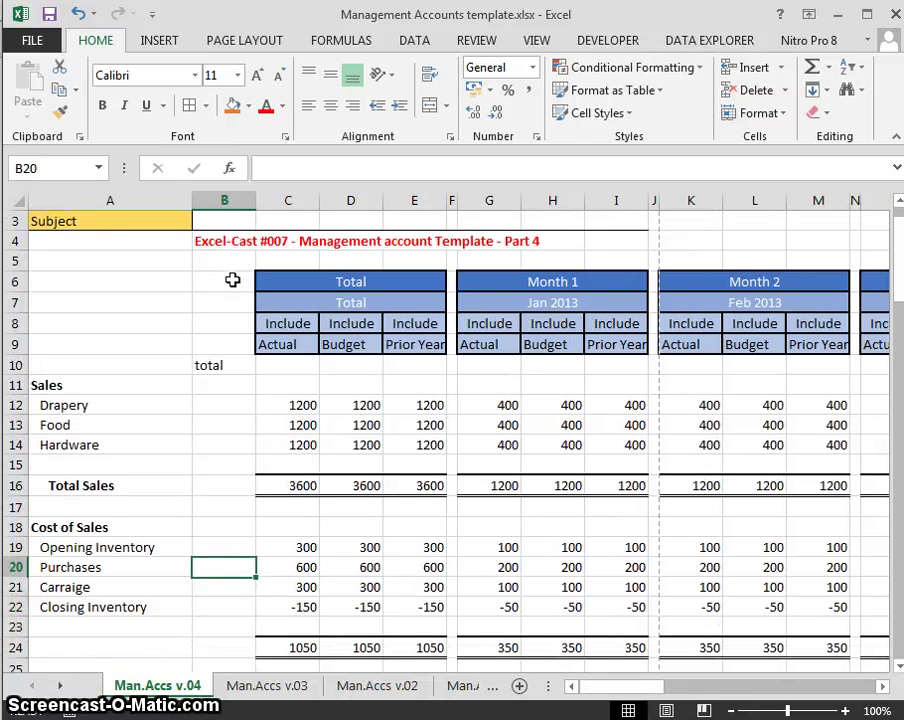
key("Right")
key("Right")
key("Right")
key("Right")
key("Right")
key("Up")
key("Down")
key("Down")
key("Down")
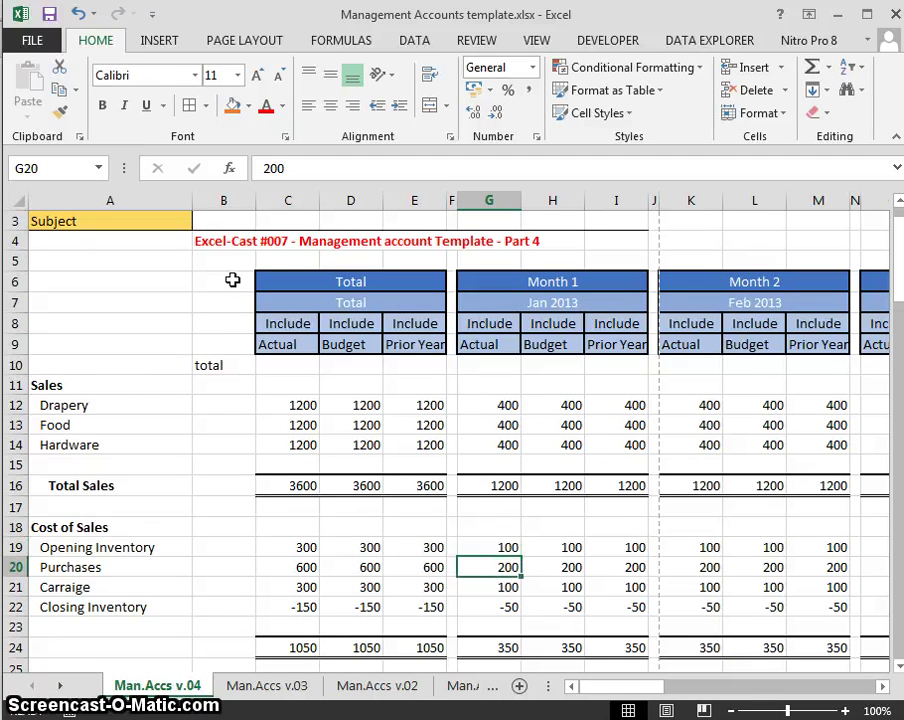
key("Up")
key("Up")
key("Up")
key("Up")
key("Down")
key("Down")
key("Up")
key("Right")
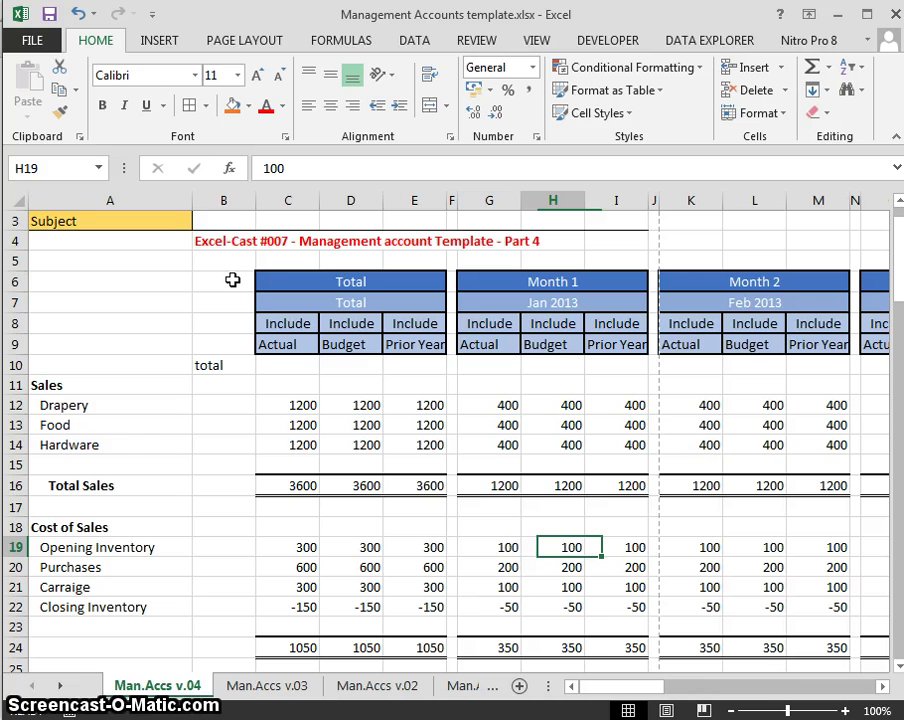
key("Left")
key("Right")
key("Left")
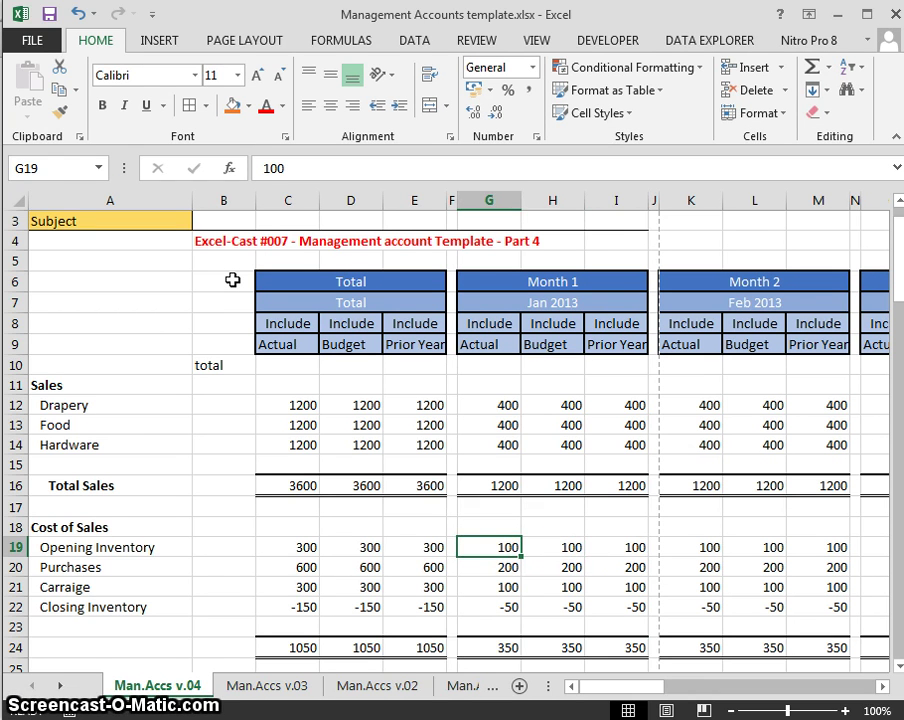
key("Left")
key("Left")
key("Left")
key("Left")
key("Left")
key("Left")
key("Down")
key("Down")
key("Down")
key("Down")
key("Down")
key("Down")
key("Down")
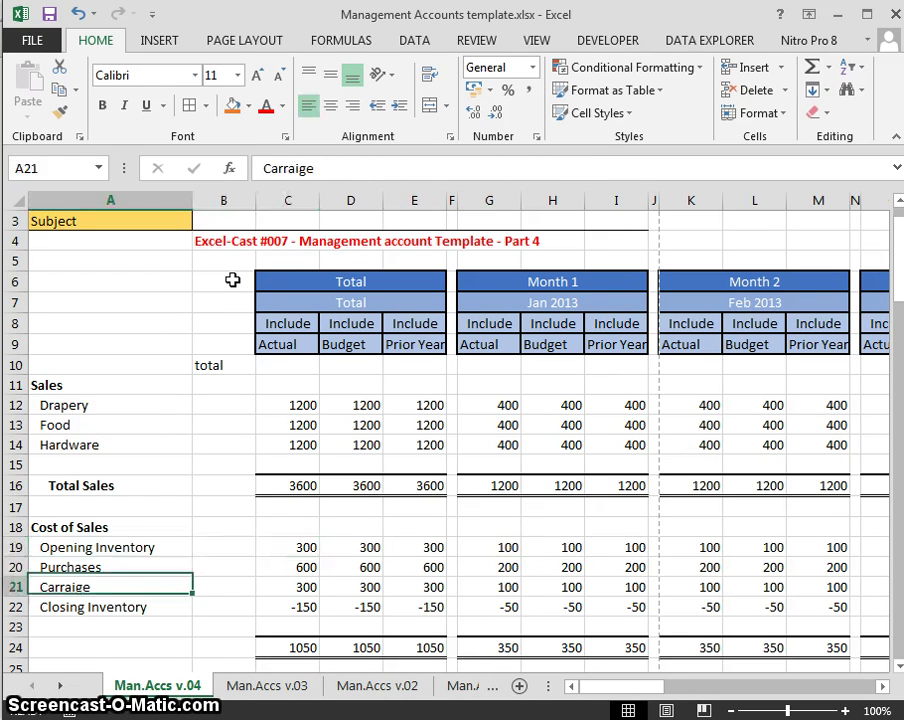
key("Down")
key("Down")
key("Down")
key("Down")
key("Down")
key("Down")
key("Down")
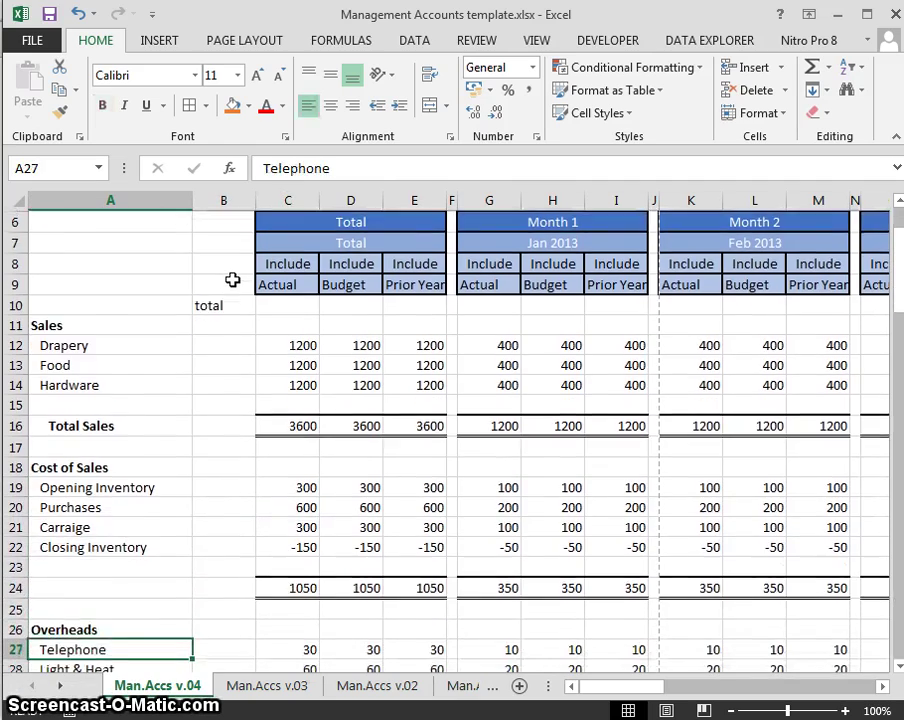
key("Down")
key("Down")
key("Down")
key("Down")
key("Down")
key("Down")
key("Down")
key("Down")
key("Down")
key("Down")
key("Down")
key("Down")
key("Down")
key("Down")
key("Down")
key("Down")
key("Down")
key("Down")
key("Down")
key("Down")
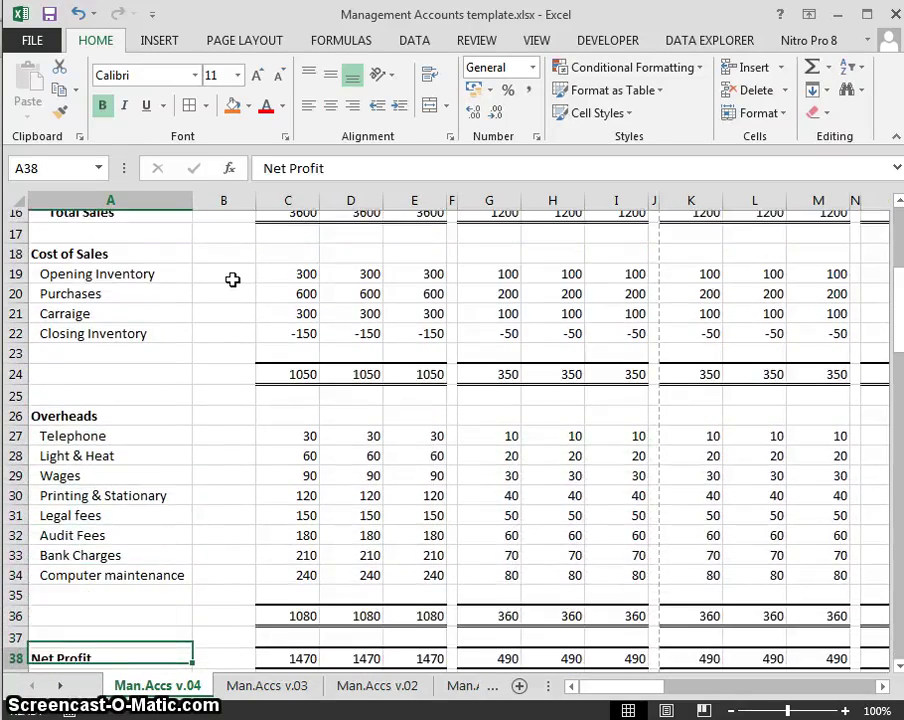
key("Page_Up")
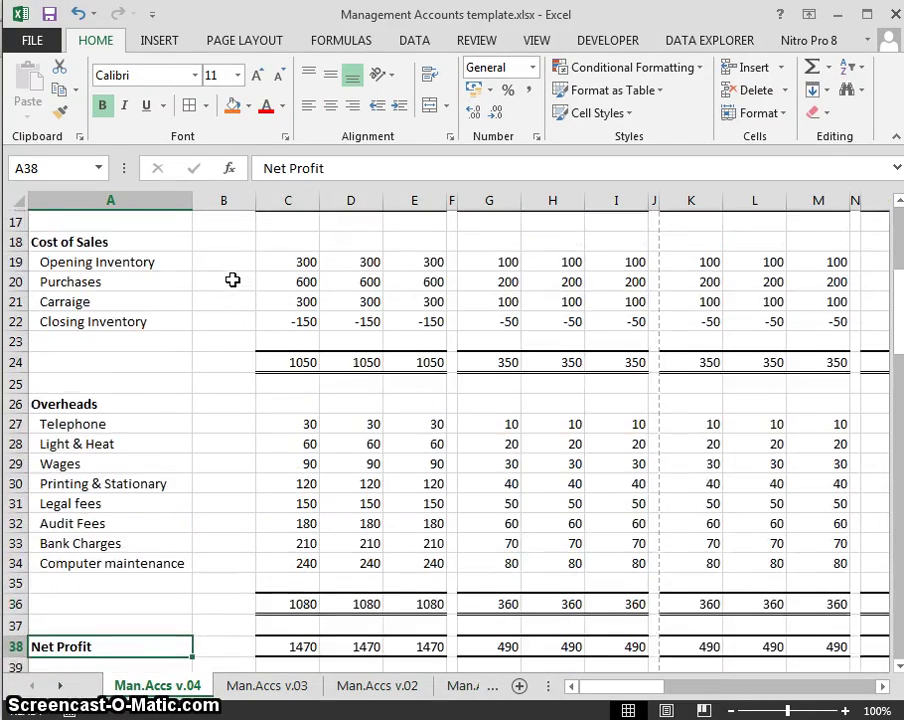
Step: Go to the Actual Total Sales cell C60 in the lower table
key("Page_Down")
key("Up")
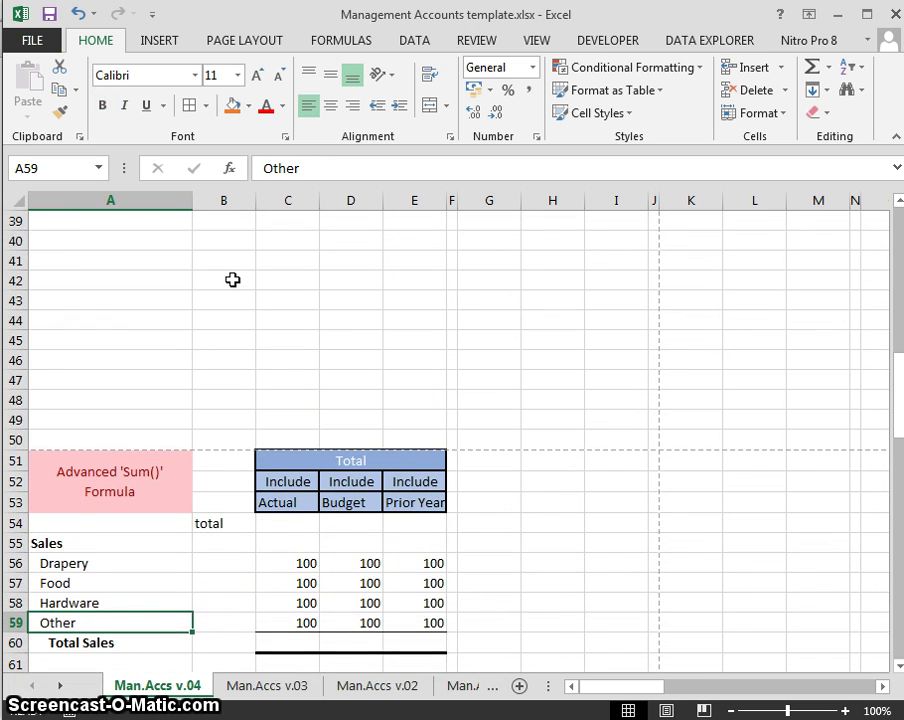
key("Down")
key("Down")
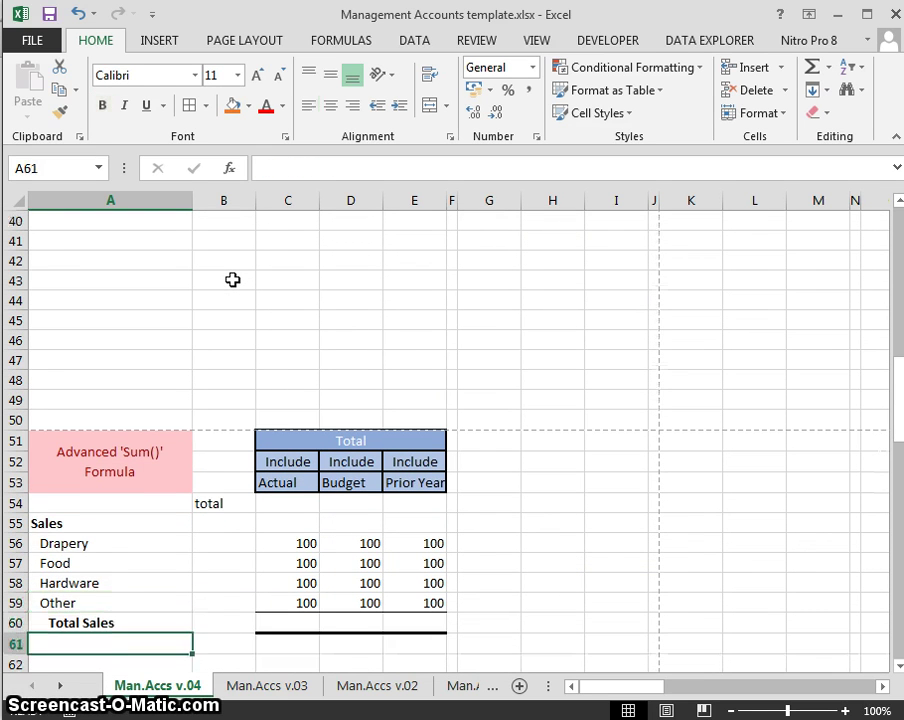
key("Right")
key("Right")
key("Left")
key("Down")
key("Right")
key("Up")
key("Up")
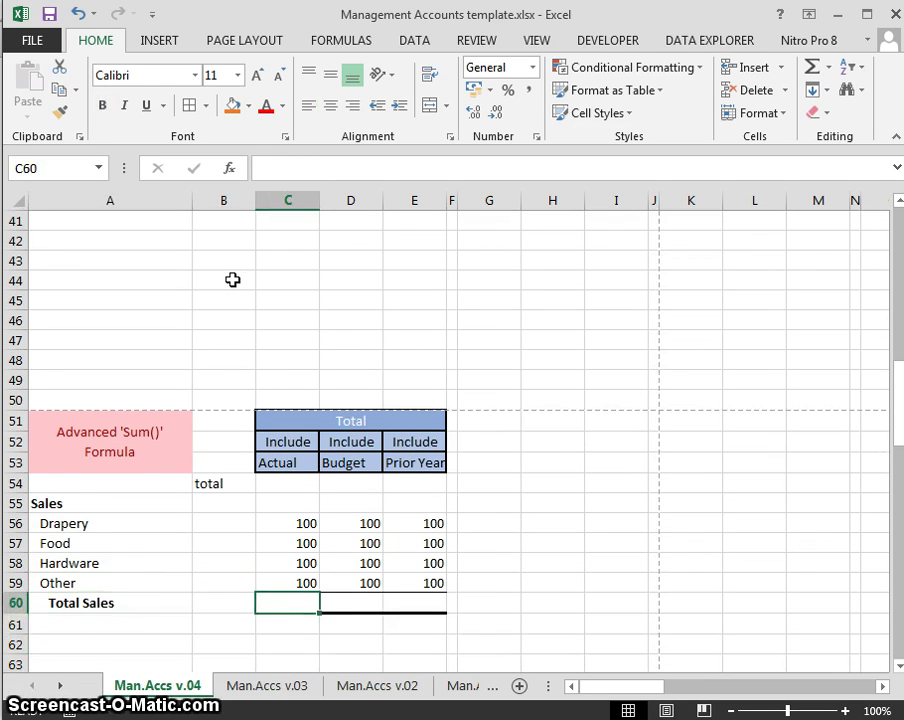
key("Down")
key("Down")
key("Up")
key("Up")
key("Up")
key("Down")
Step: Enter =+C56+C57+C58+C59 in C60 so the Actual total shows 400
type("+")
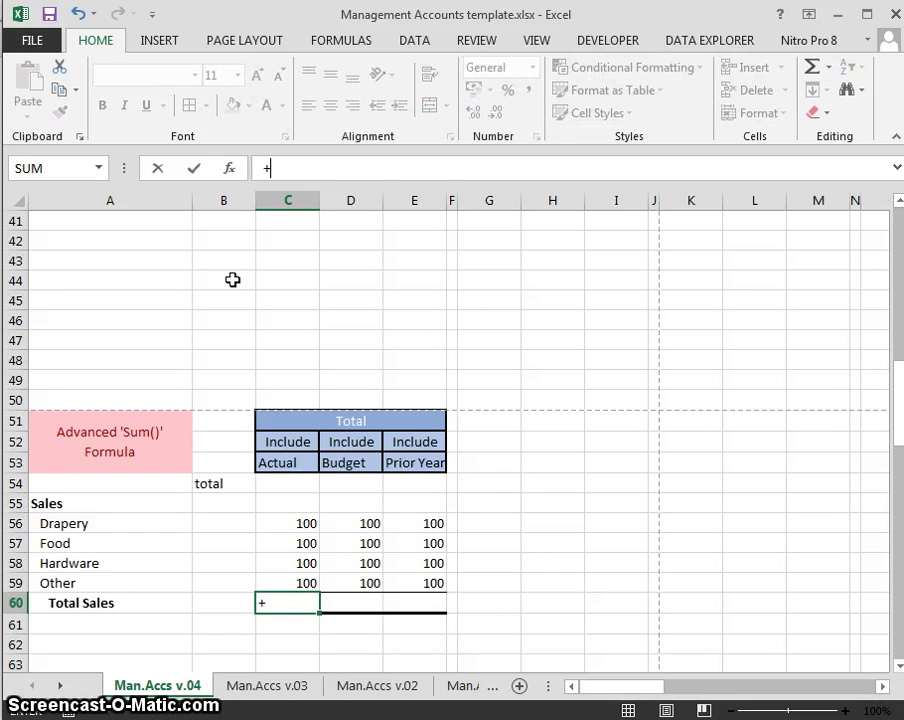
key("Up")
key("Up")
key("Up")
key("Up")
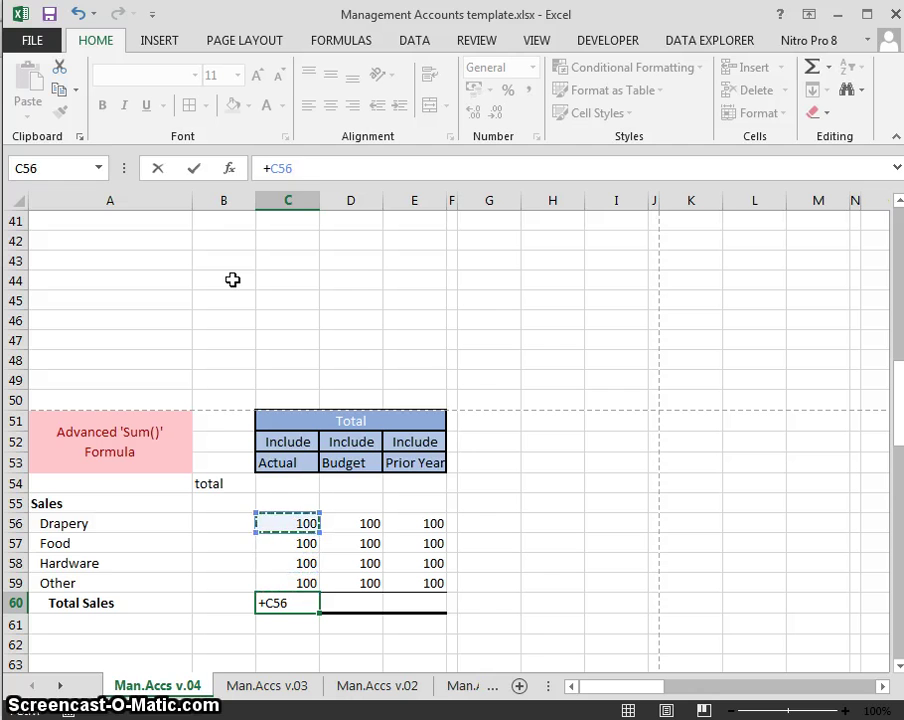
type("+")
key("Up")
key("Up")
key("Up")
type("+")
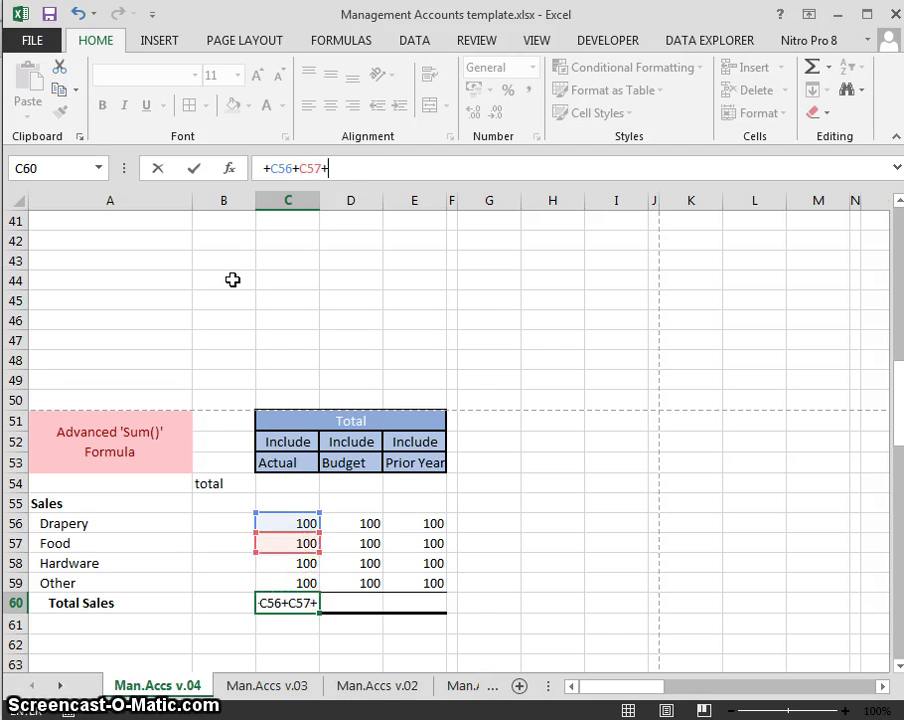
key("Up")
key("Up")
type("+")
key("Up")
key("Up")
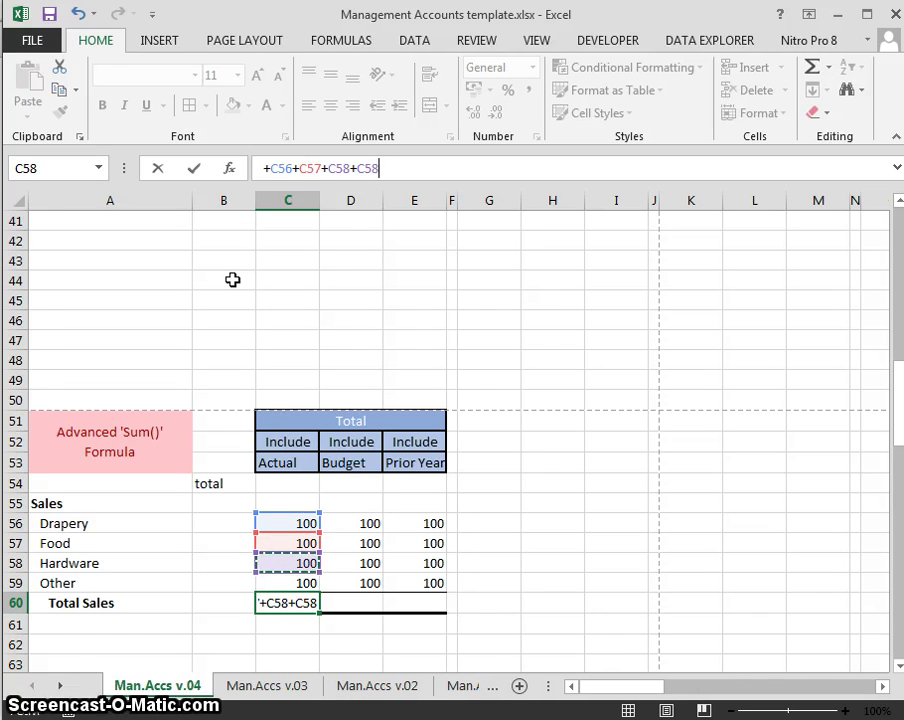
key("Down")
key("Return")
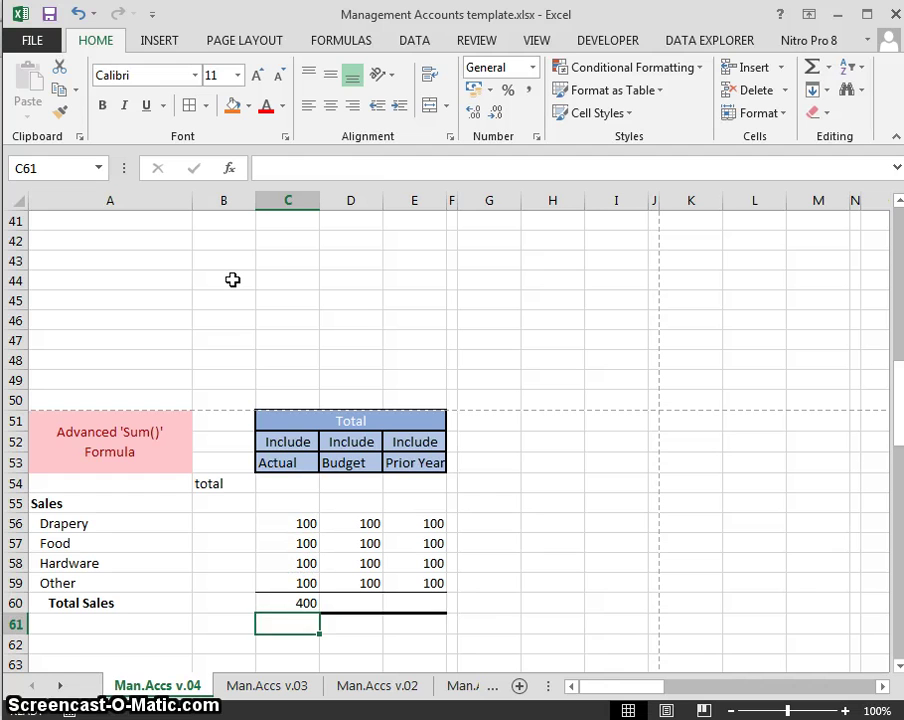
Step: Select D56:D59 and AutoSum them into D60 as =SUM(D56:D59), giving 400
key("Up")
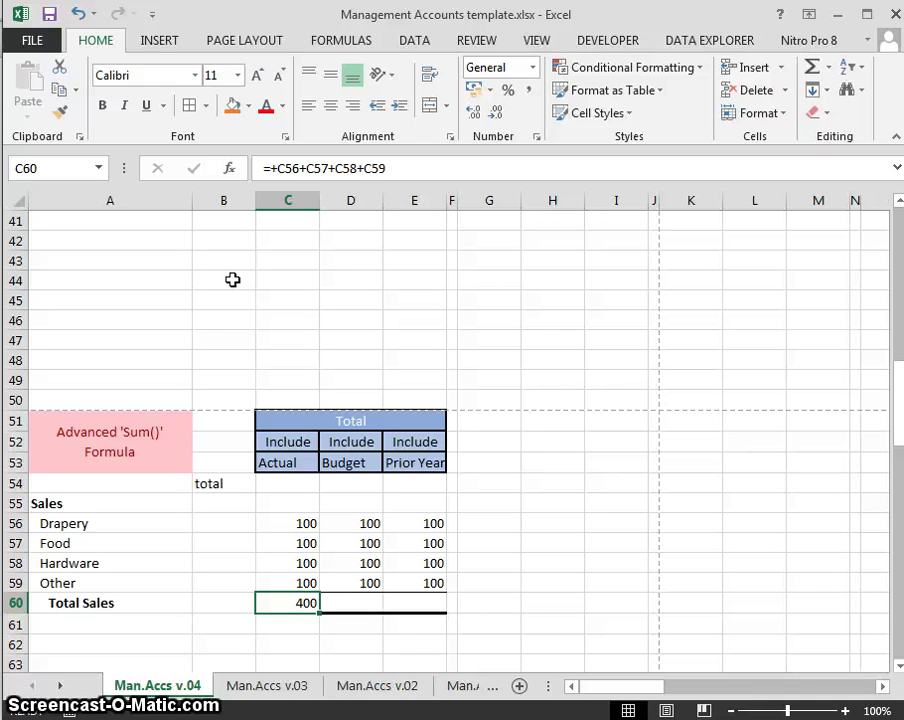
key("Right")
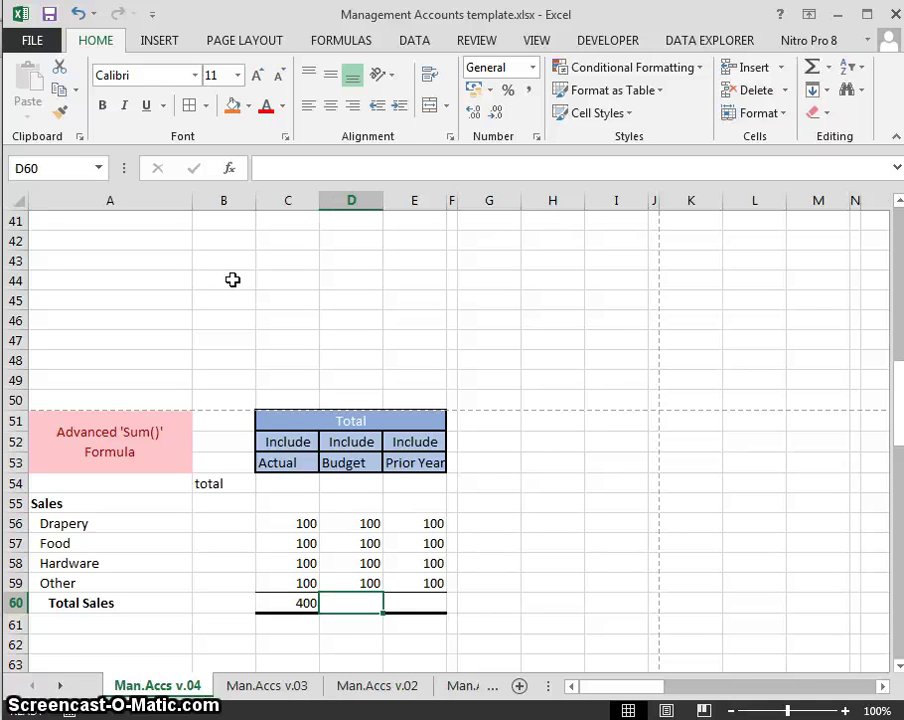
key("Up")
key("Up")
key("Up")
key("Up")
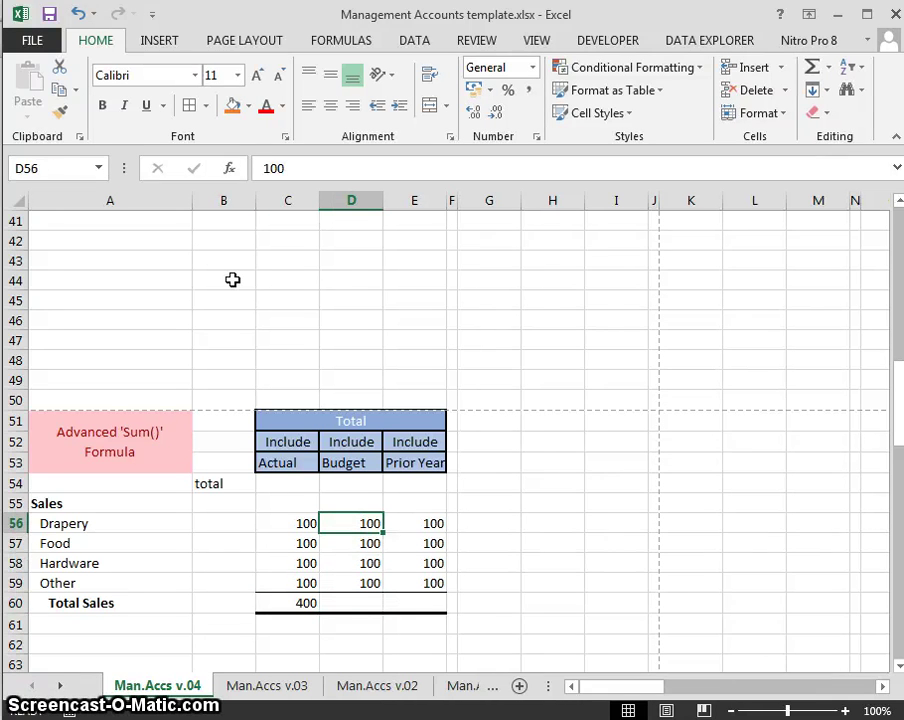
key("shift+Down")
key("shift+Down")
key("shift+Down")
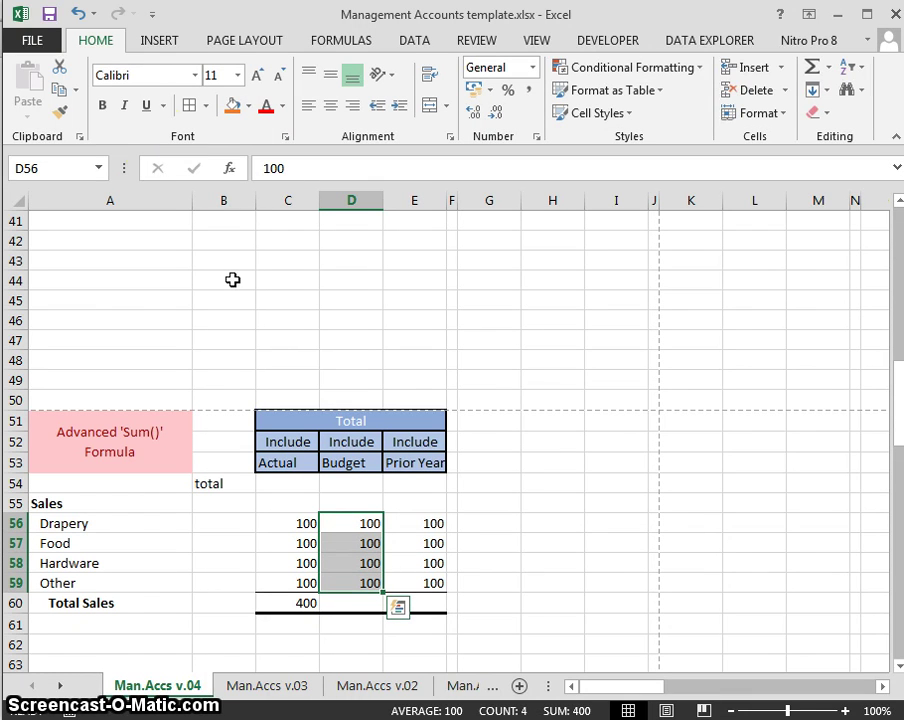
left_click(817, 70)
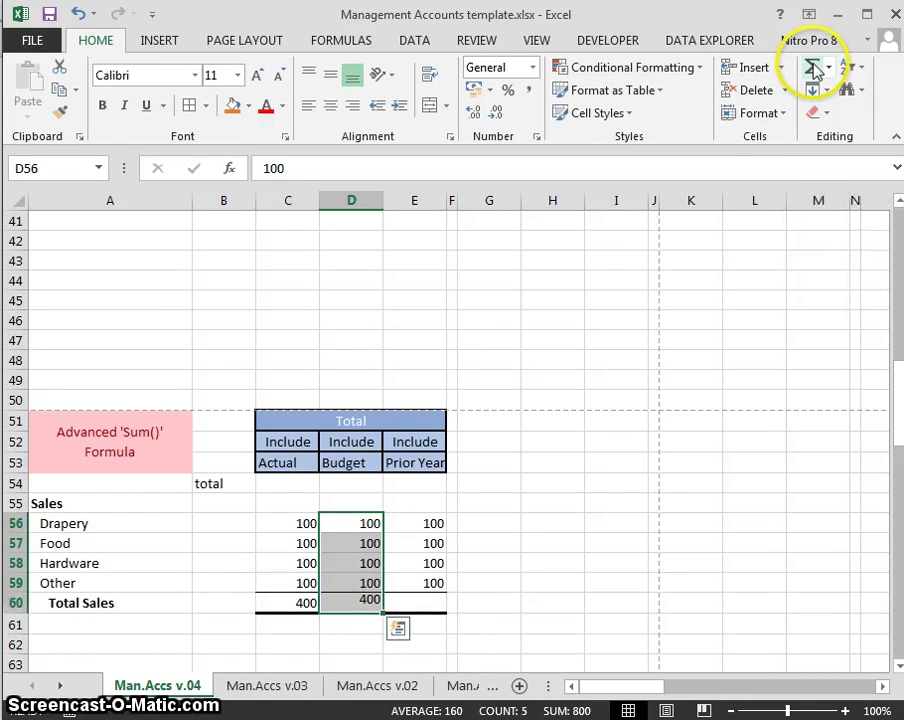
left_click(363, 602)
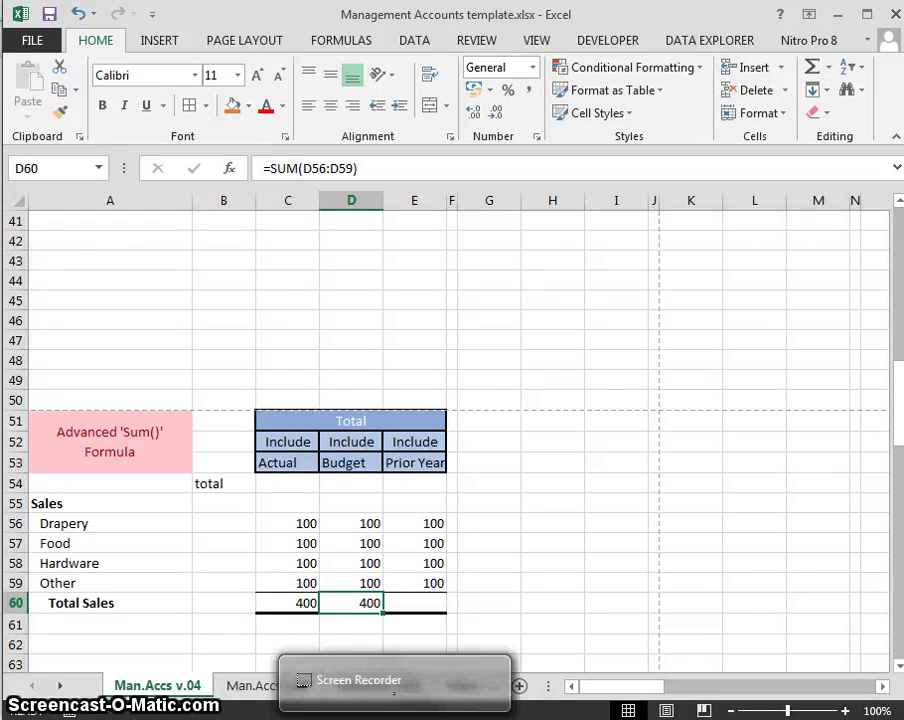
double_click(329, 600)
key("Return")
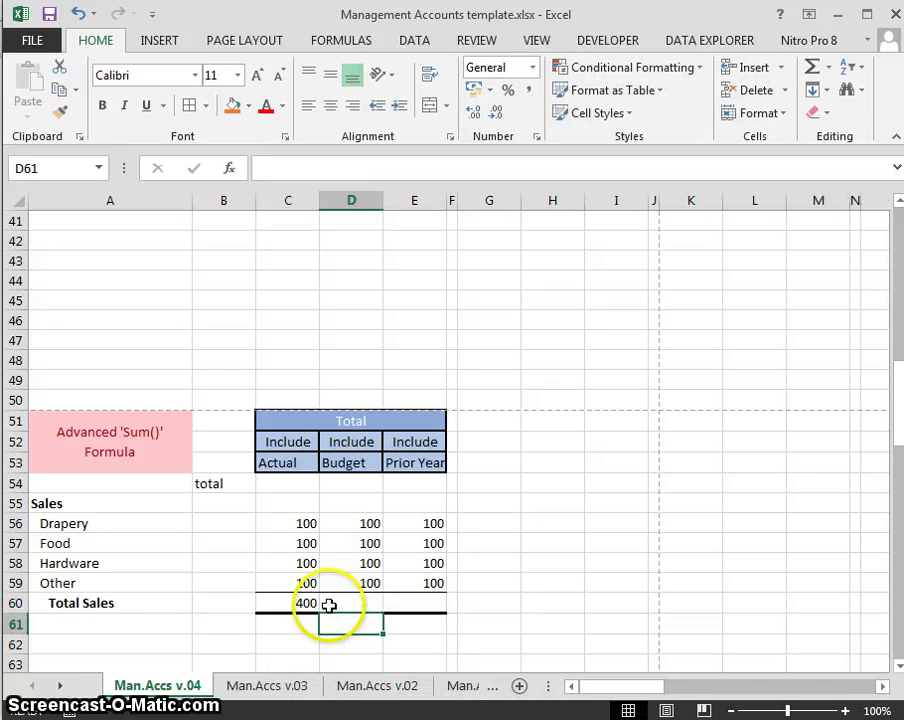
left_click(329, 605)
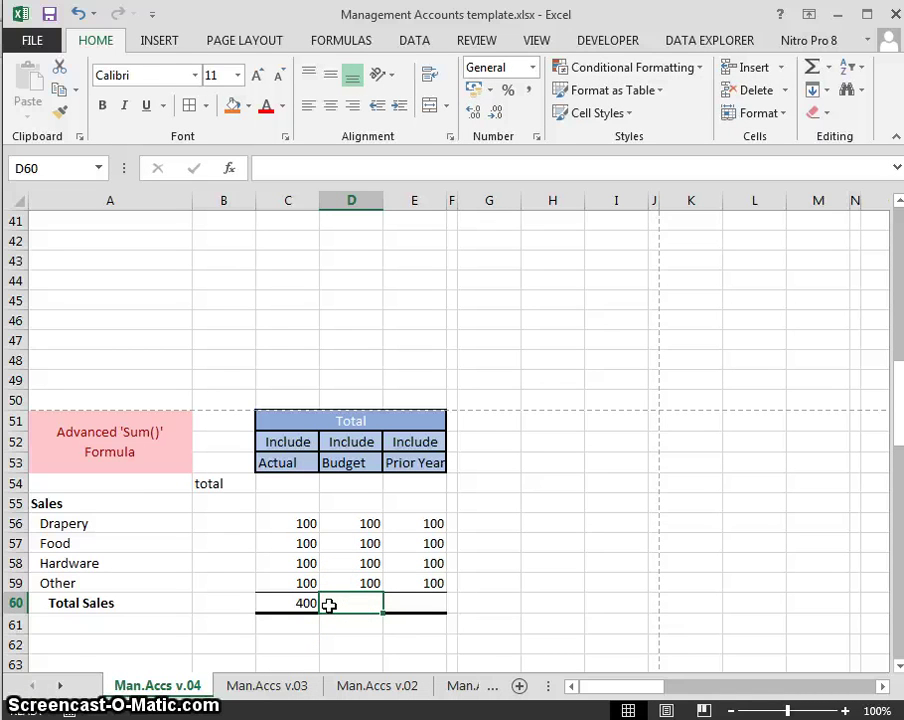
key("alt")
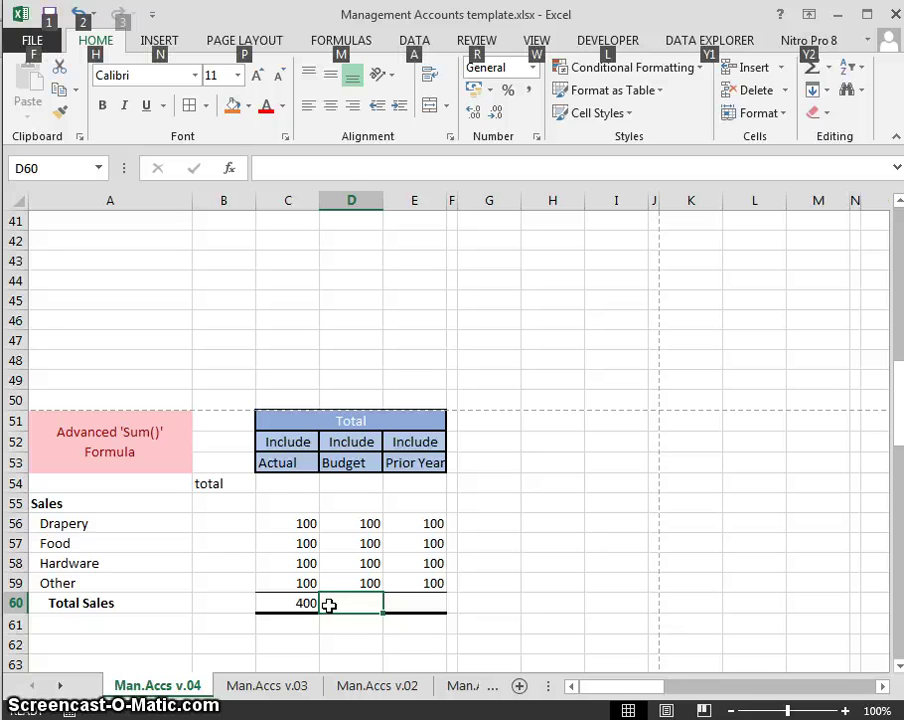
key("alt+=")
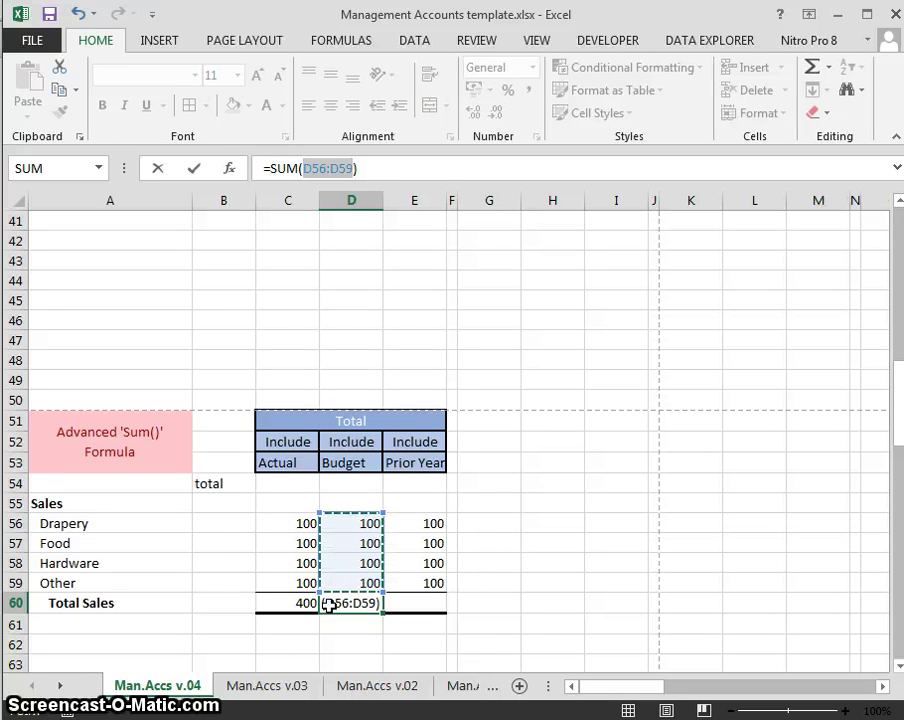
key("Return")
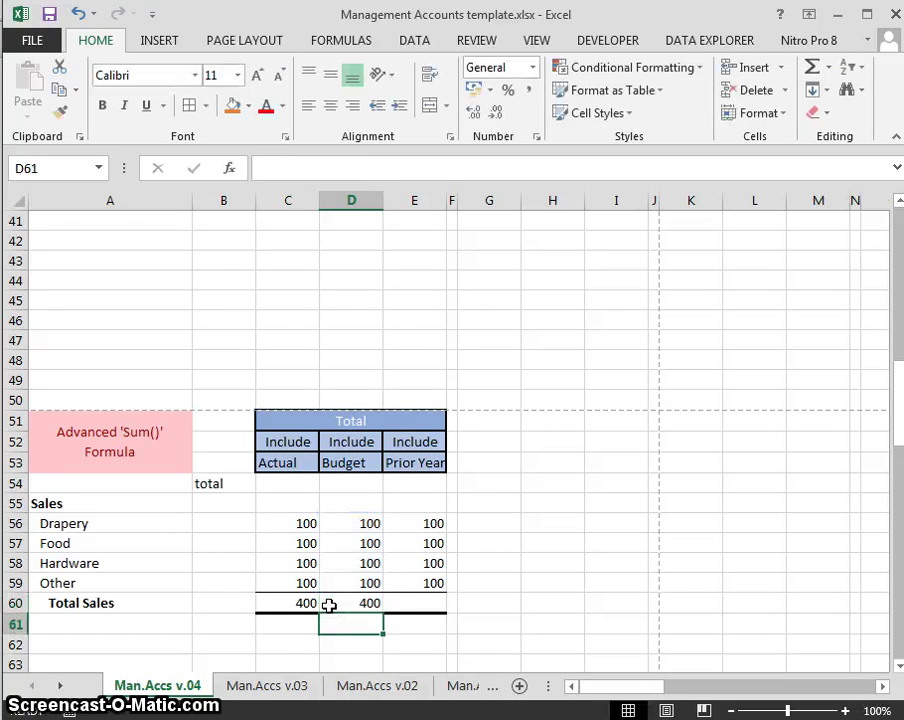
left_click(369, 617)
key("Up")
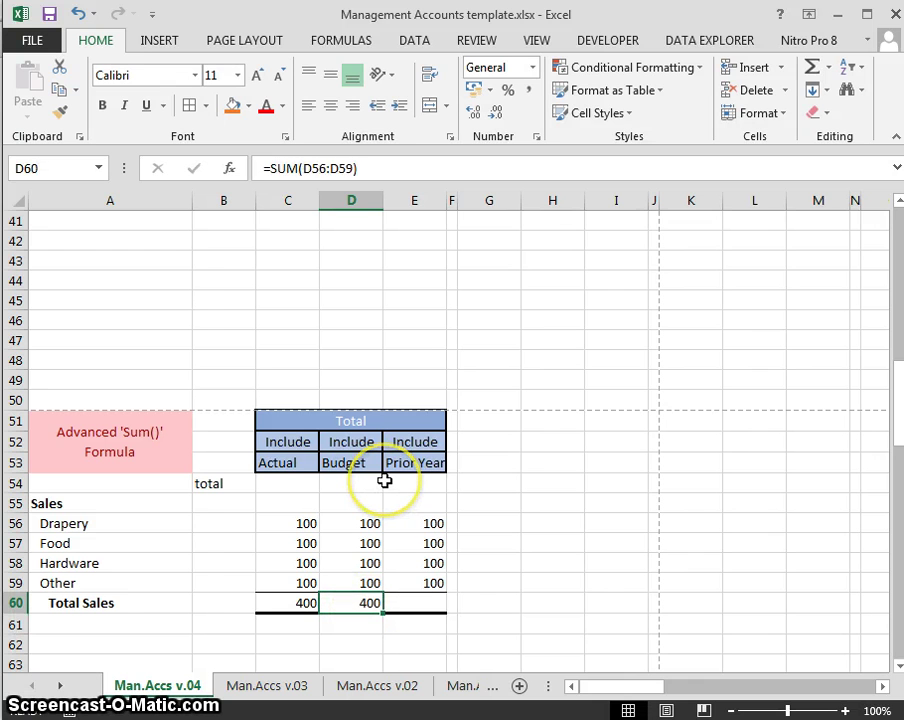
type("=sum")
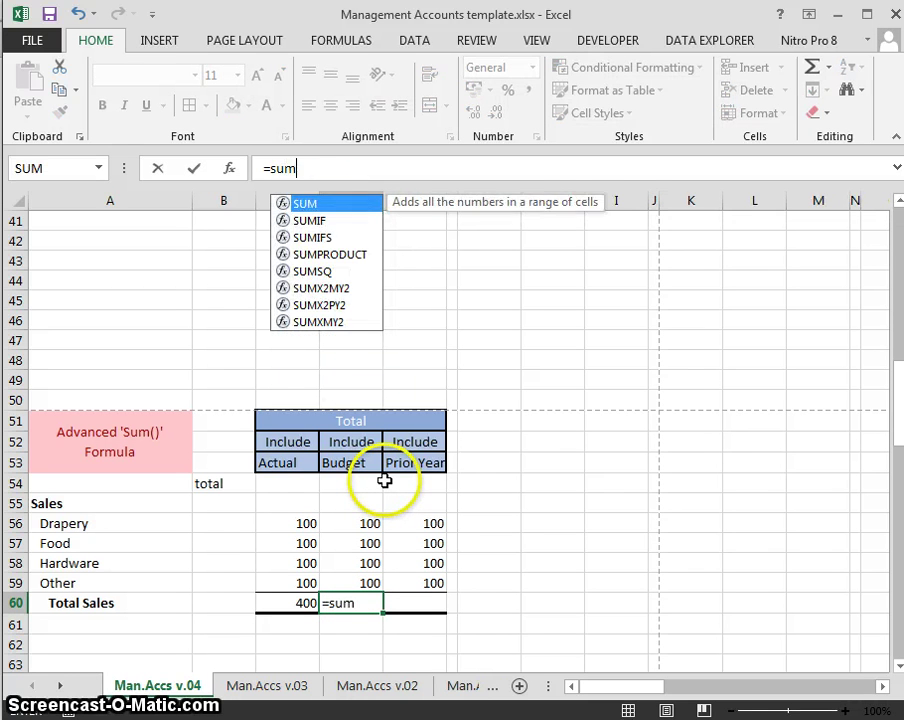
key("Tab")
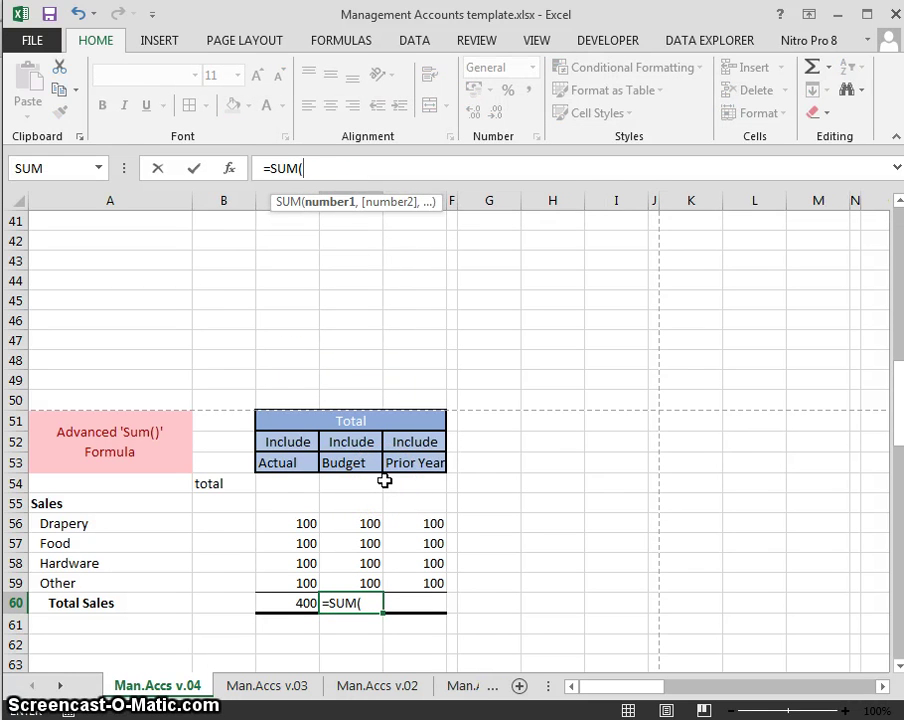
key("Up")
key("Up")
key("Up")
key("Up")
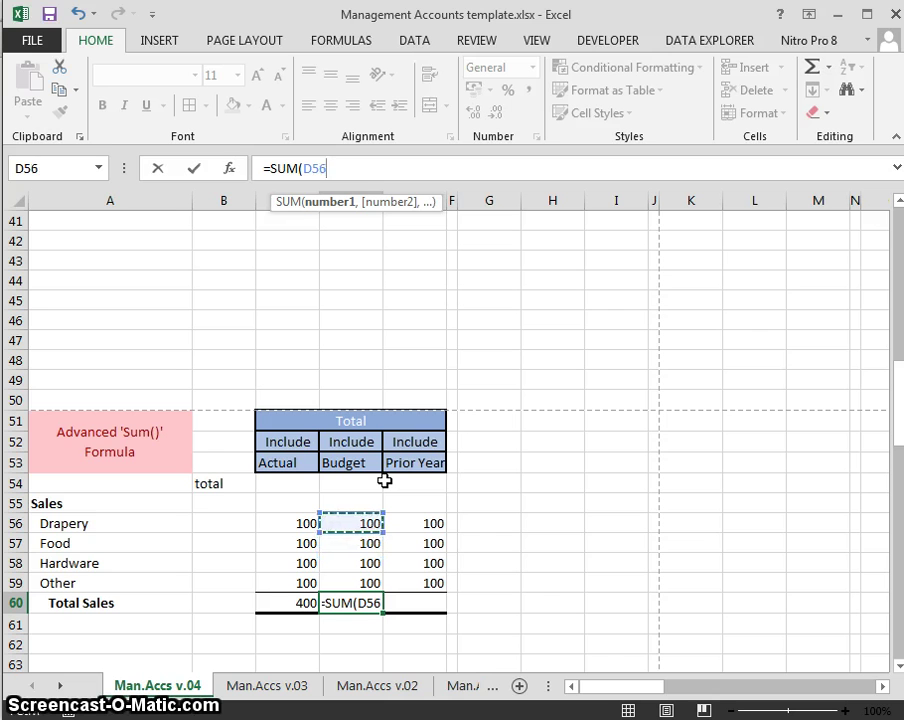
key("F8")
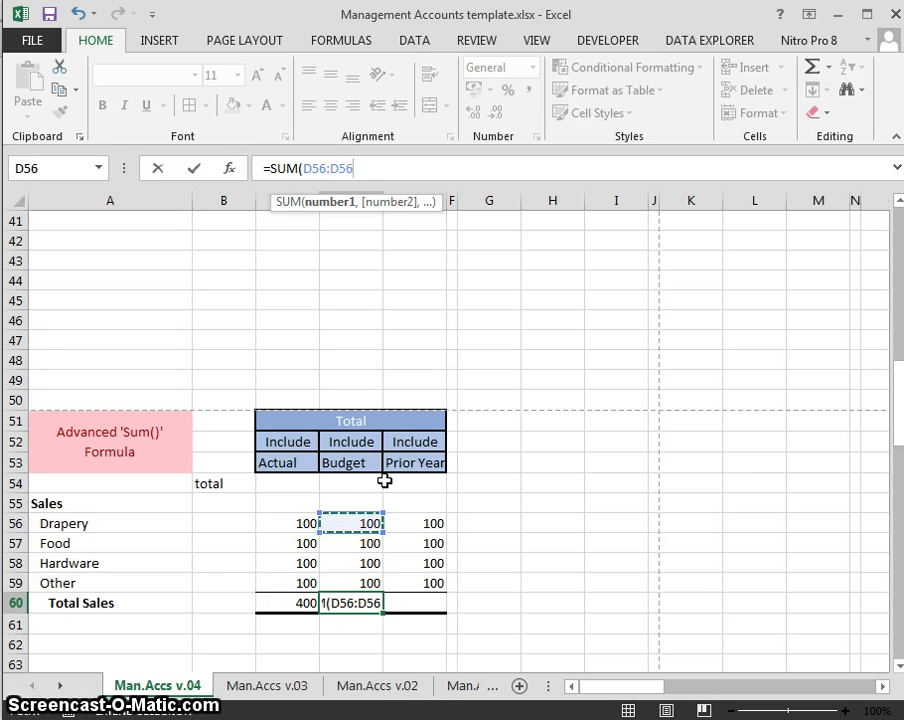
key("BackSpace")
key("BackSpace")
key("BackSpace")
key("Down")
key("Down")
key("Down")
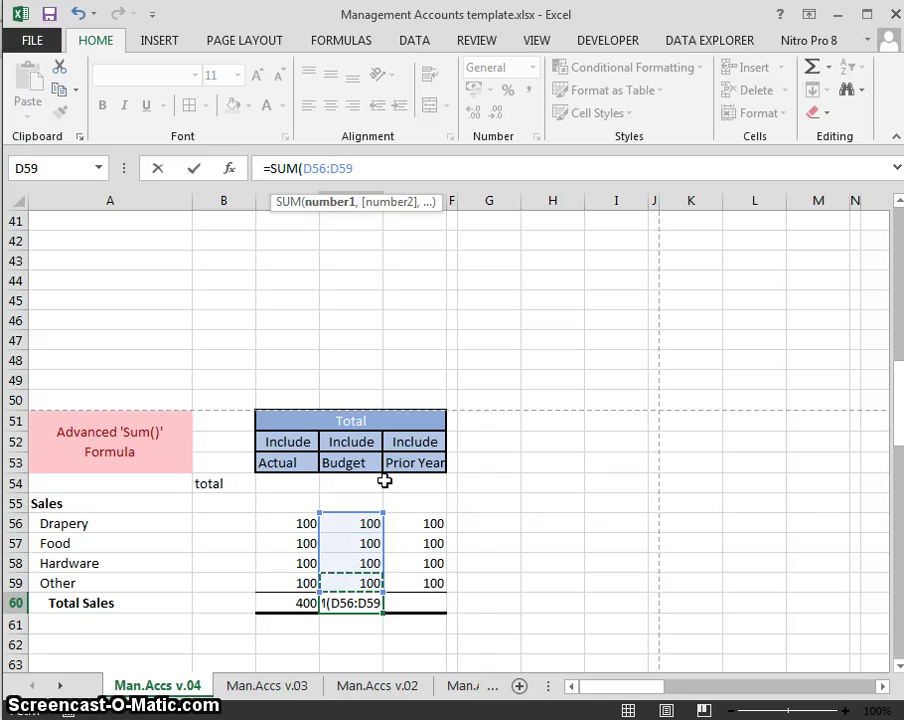
type(")")
key("Return")
key("Up")
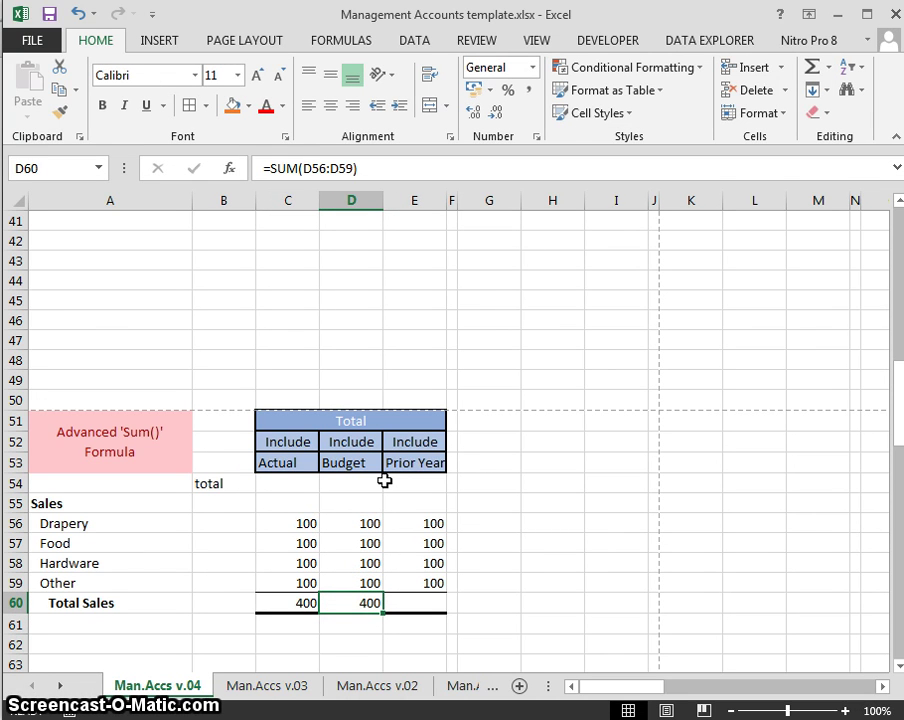
key("ctrl+c")
key("Right")
key("ctrl+v")
key("Escape")
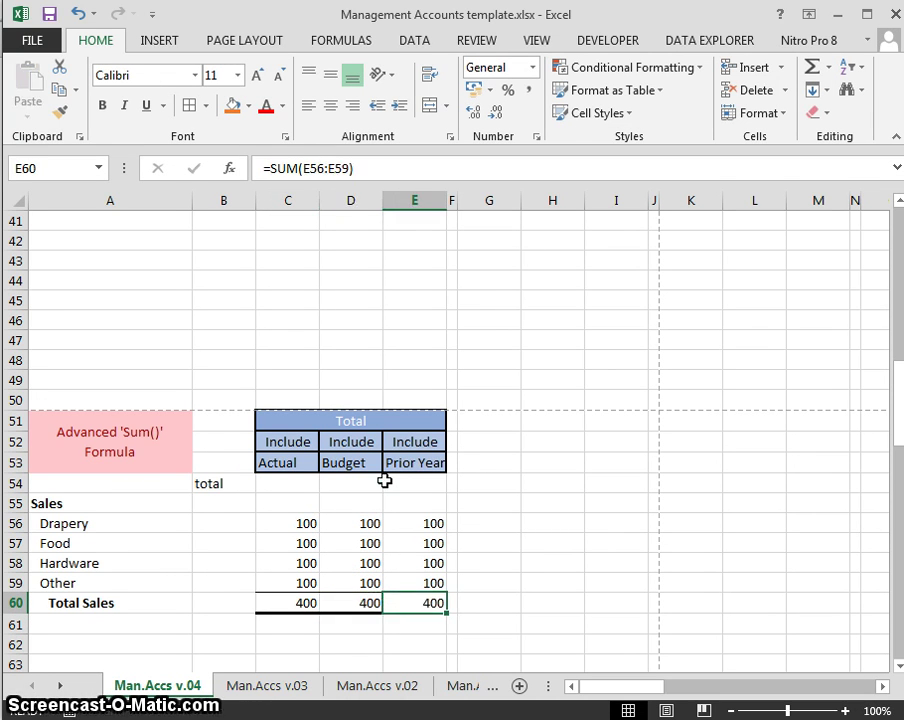
key("Delete")
key("Down")
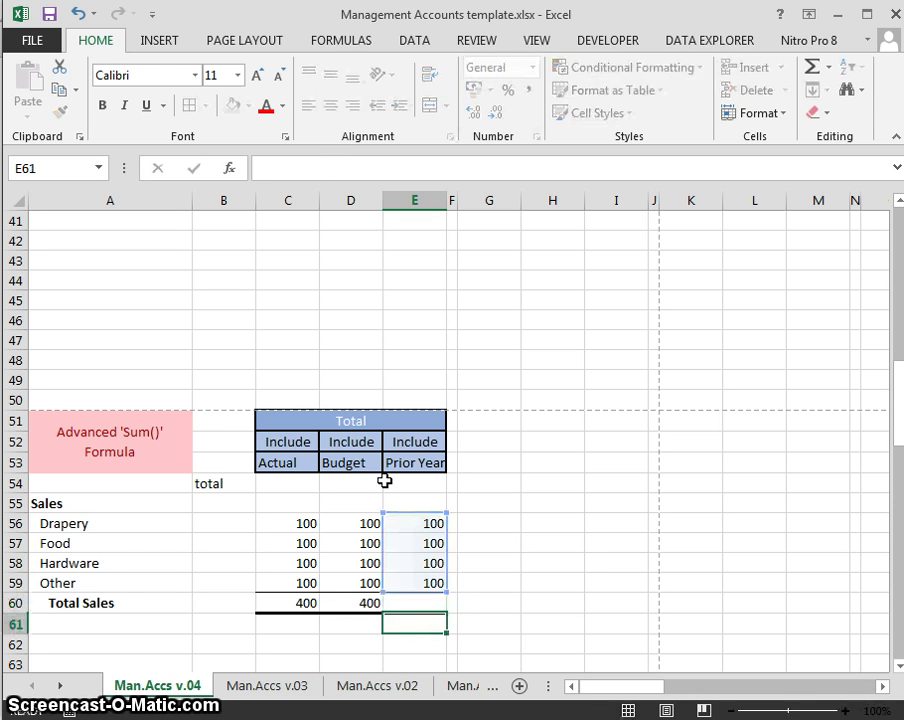
key("Up")
key("Left")
key("Left")
Step: Insert two blank rows above the Total Sales row
key("Right")
key("Right")
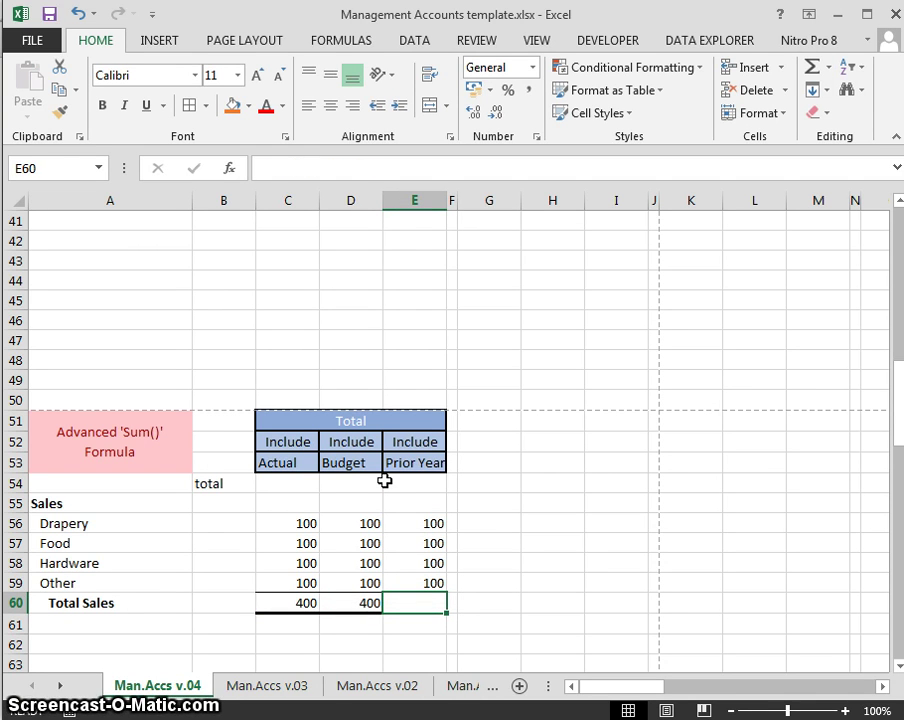
key("Left")
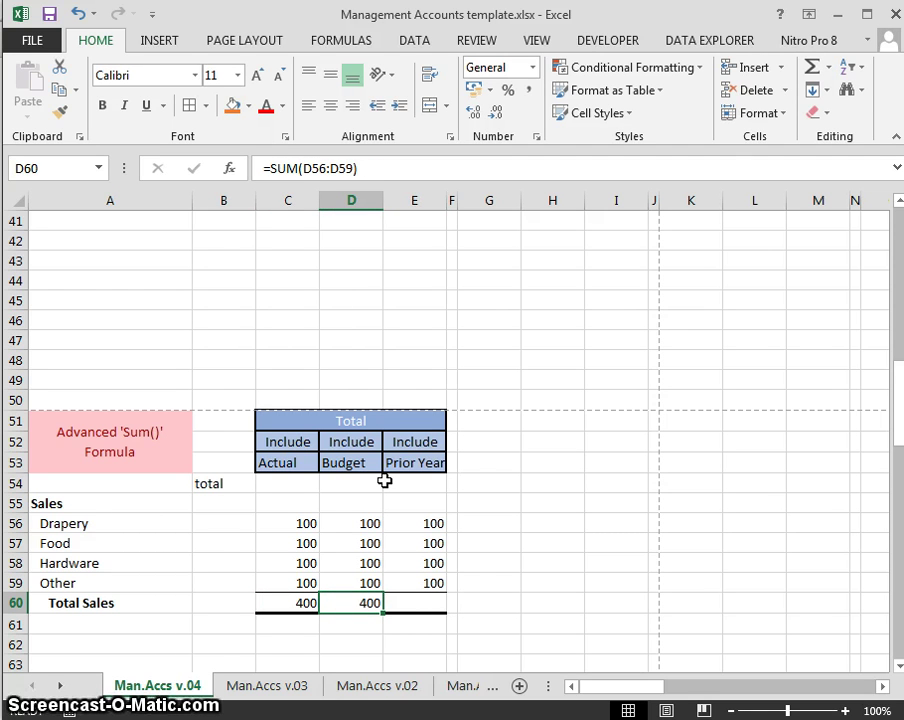
key("Left")
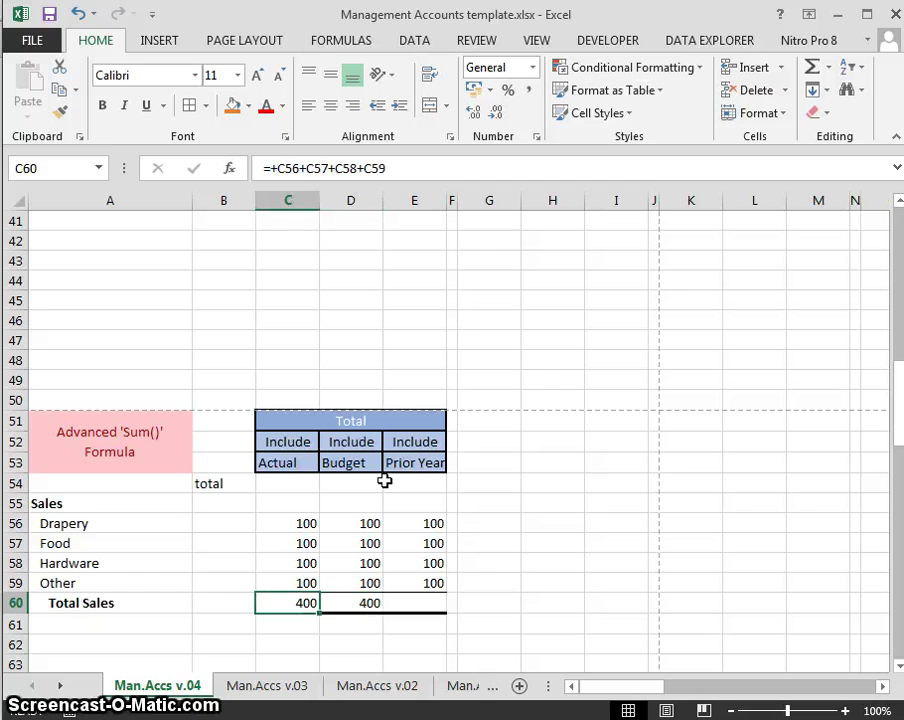
key("alt+h")
key("i")
key("r")
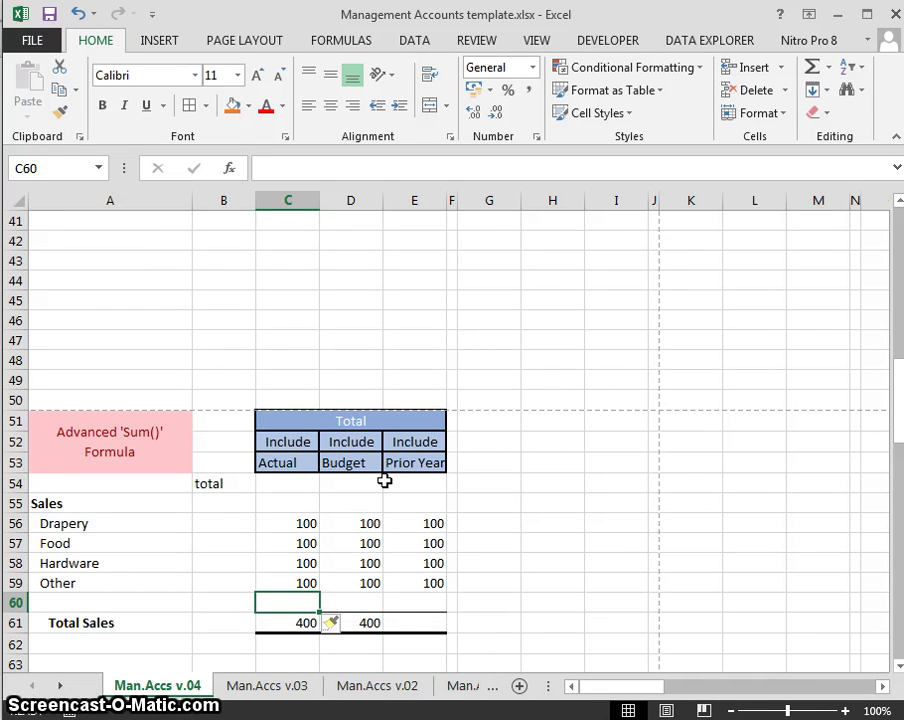
key("alt+h")
key("i")
key("r")
Step: Label the first new row 'Butcher' in column A
key("Left")
key("Left")
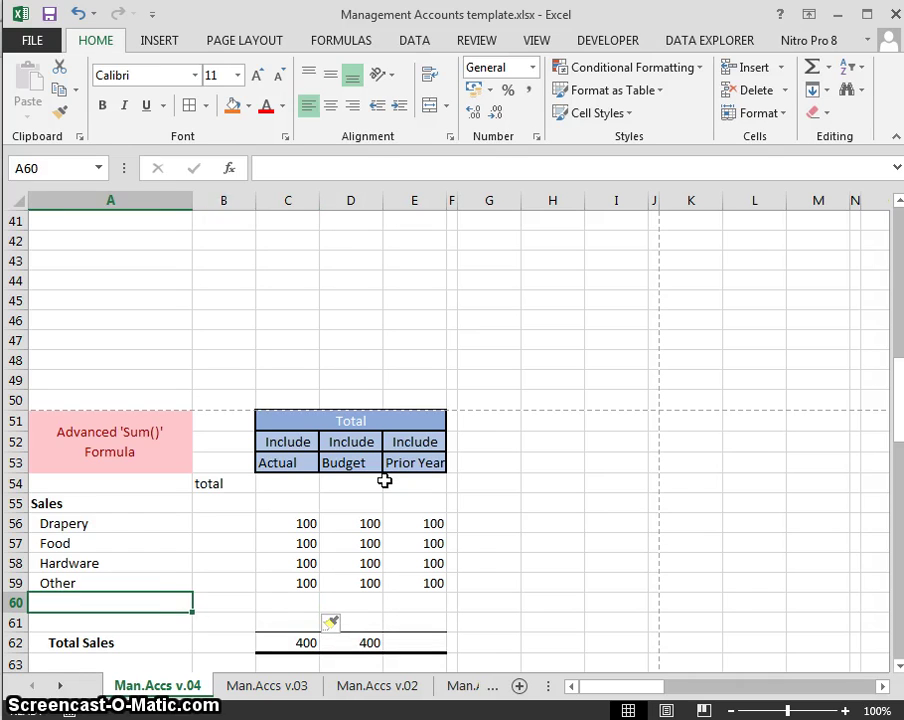
key("Right")
key("Left")
type("Buther")
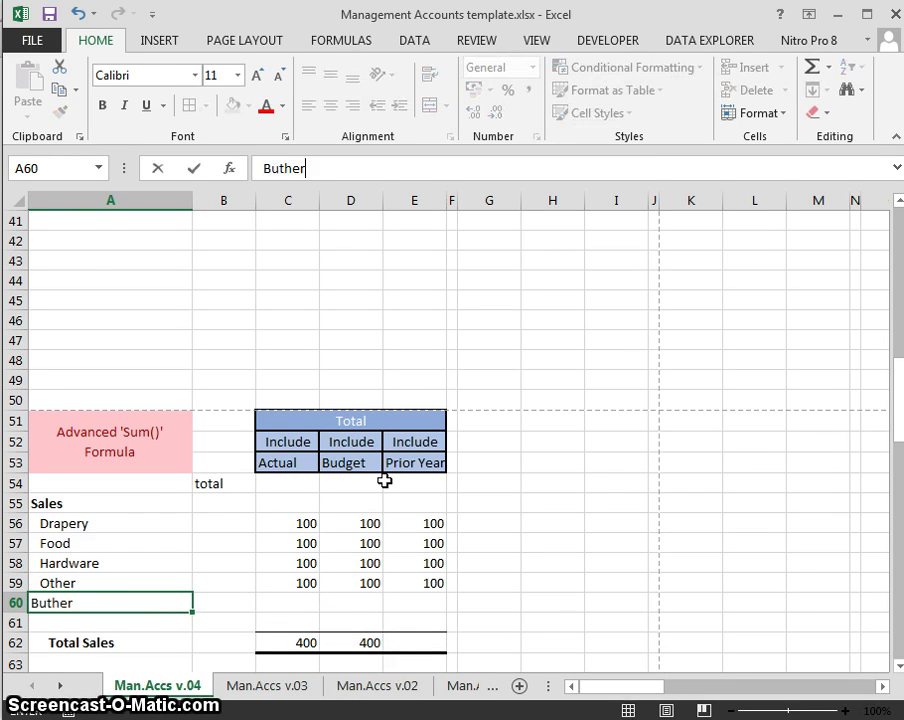
key("BackSpace")
key("BackSpace")
key("BackSpace")
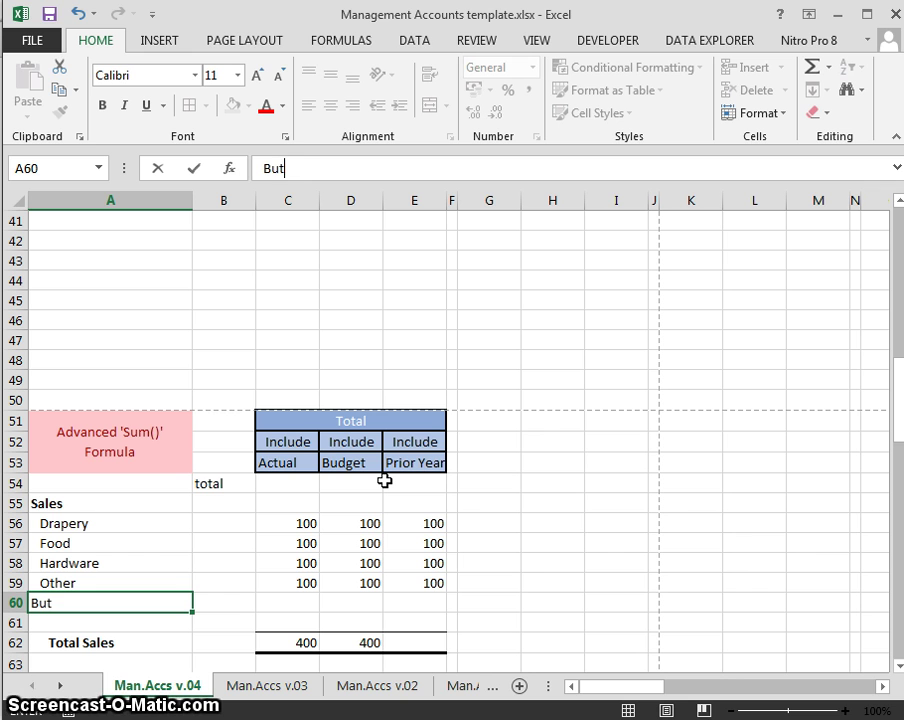
type("cher")
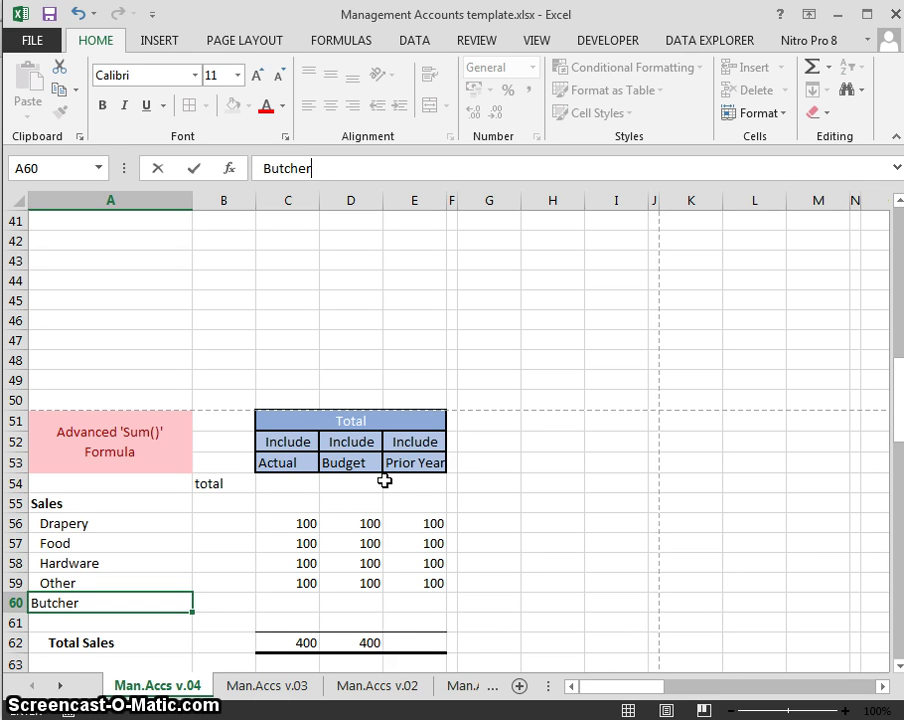
key("Return")
Step: Label the second new row 'Sports' in column A
type("sales")
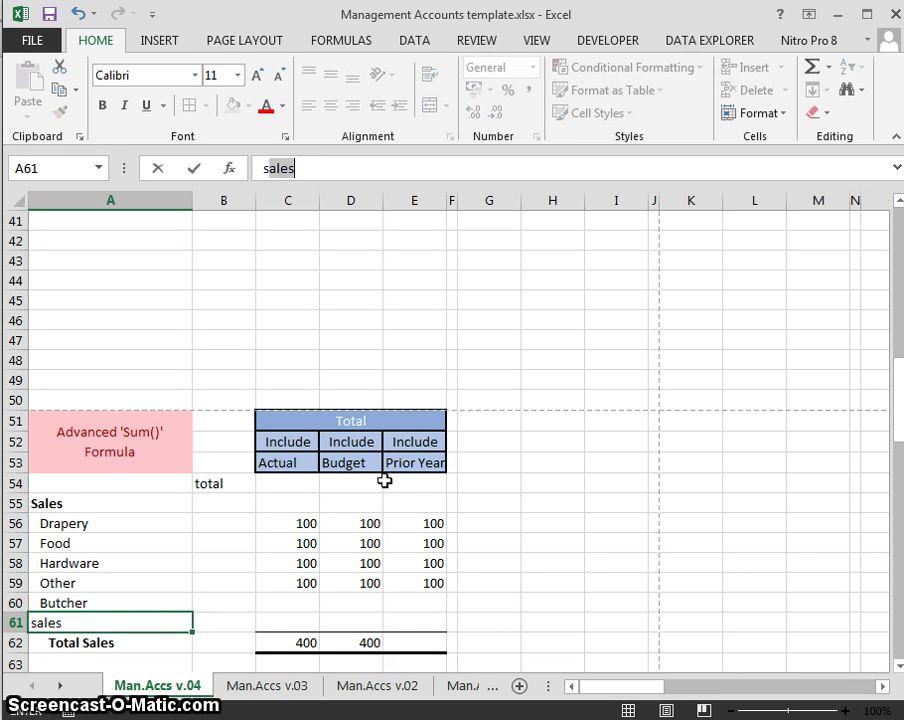
key("BackSpace")
key("BackSpace")
key("BackSpace")
key("BackSpace")
type("por")
key("BackSpace")
key("BackSpace")
key("BackSpace")
key("BackSpace")
type("so")
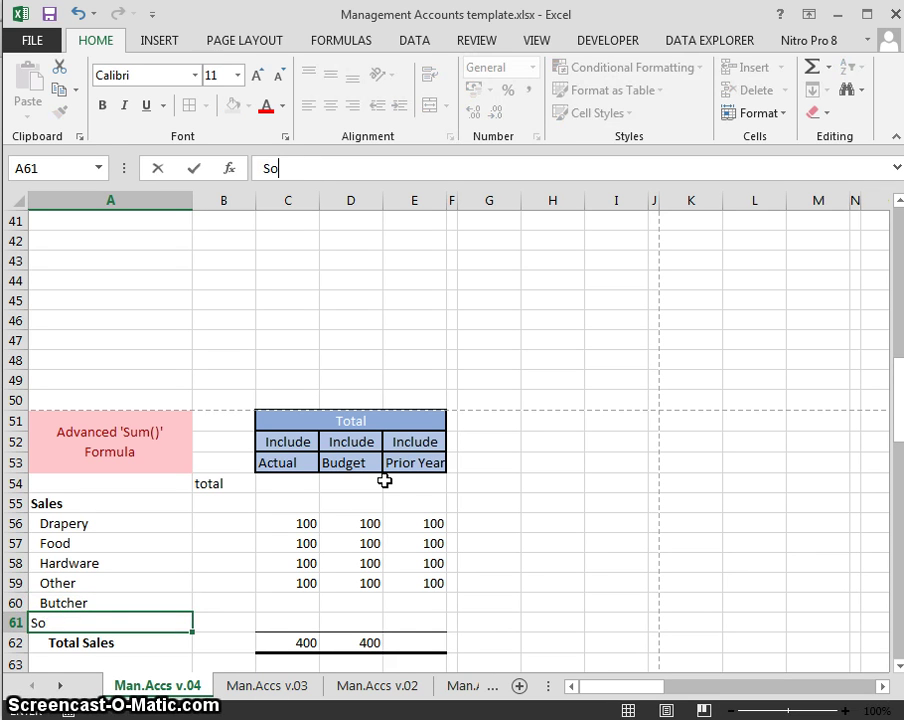
key("BackSpace")
type("port")
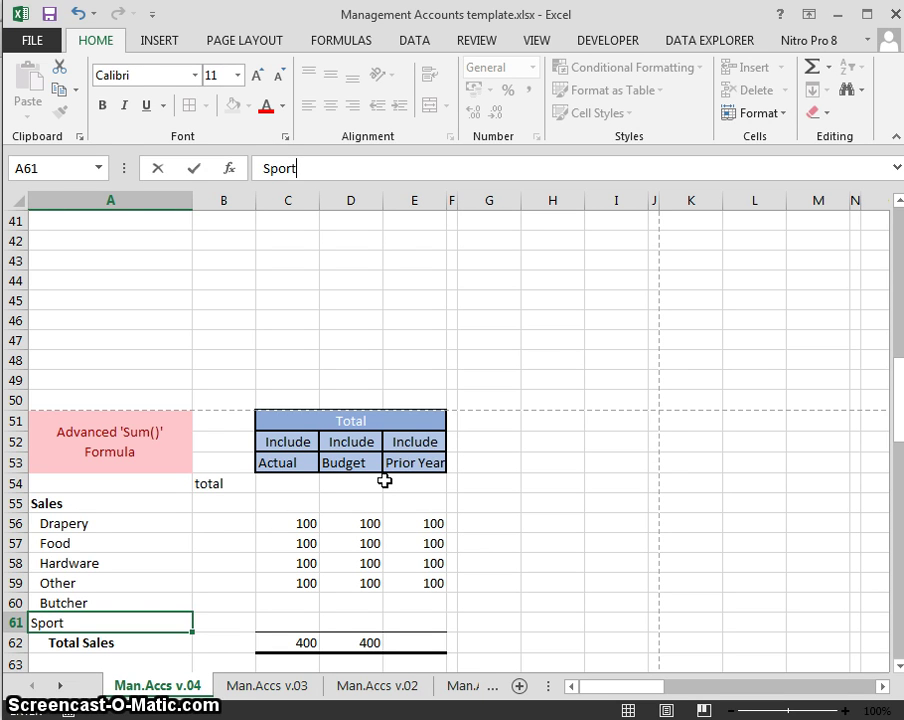
type("s")
key("Return")
Step: Enter 100 as the Sports Actual and Budget test figures in C61 and D61
key("Down")
key("Down")
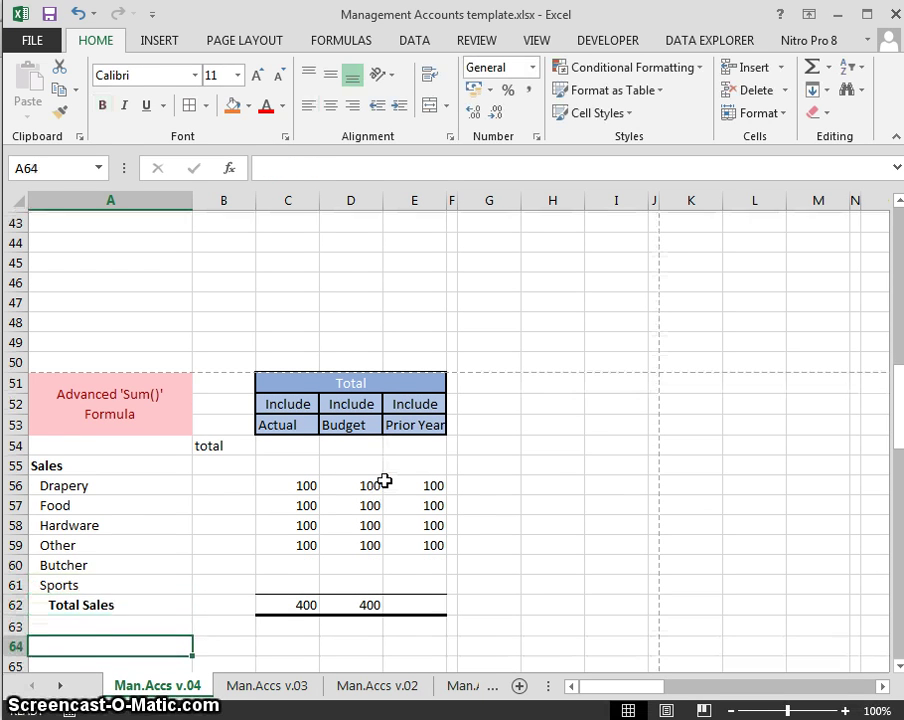
key("Up")
key("Up")
key("Up")
key("Up")
key("Down")
key("Right")
key("Right")
key("Down")
key("Right")
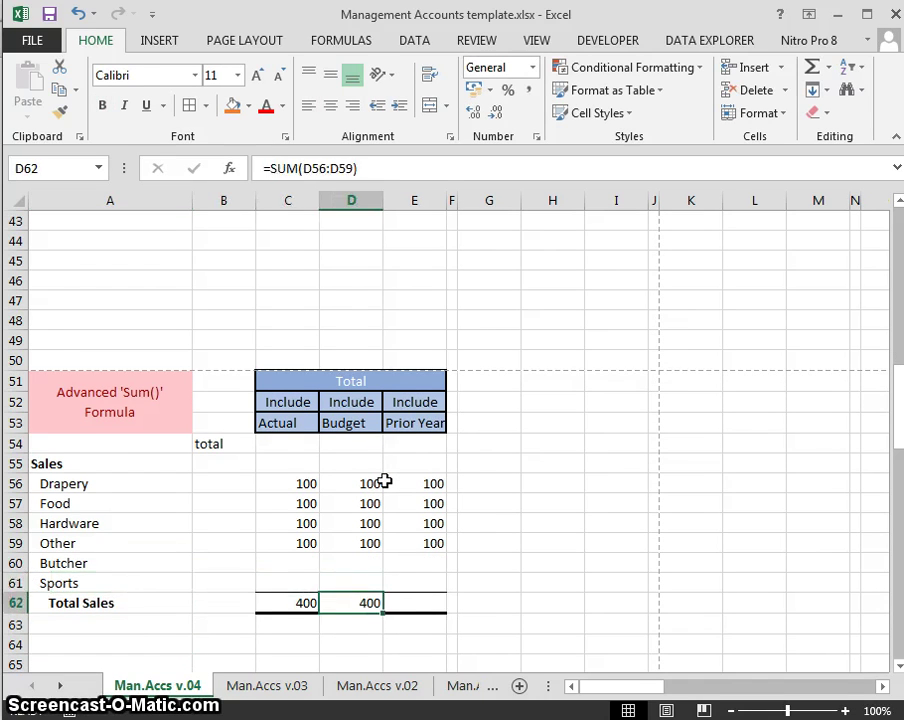
key("Up")
key("Left")
key("Up")
key("Down")
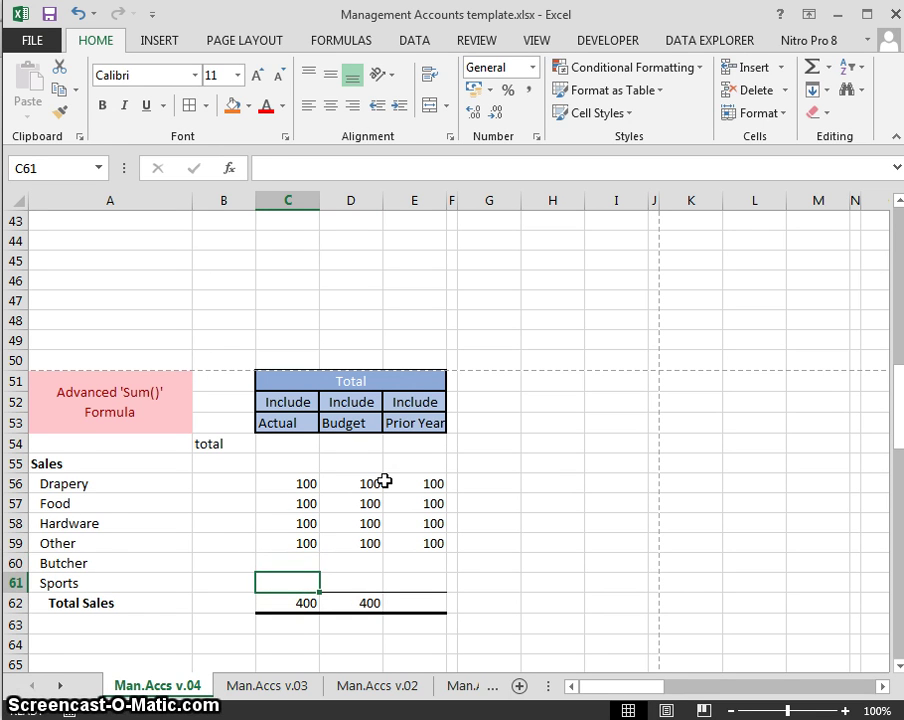
type("100")
key("Tab")
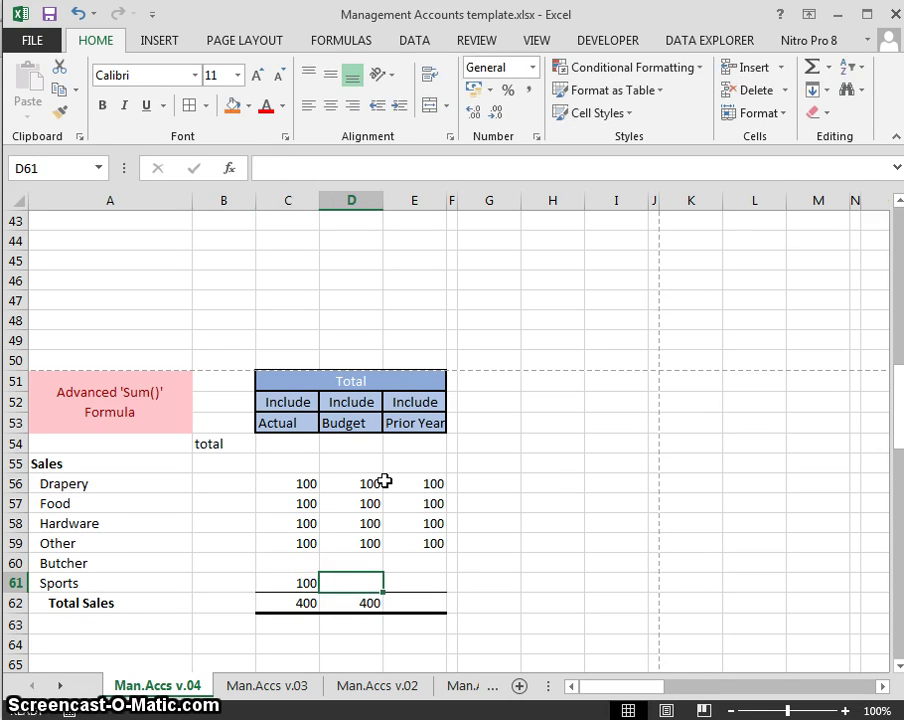
type("100")
key("Tab")
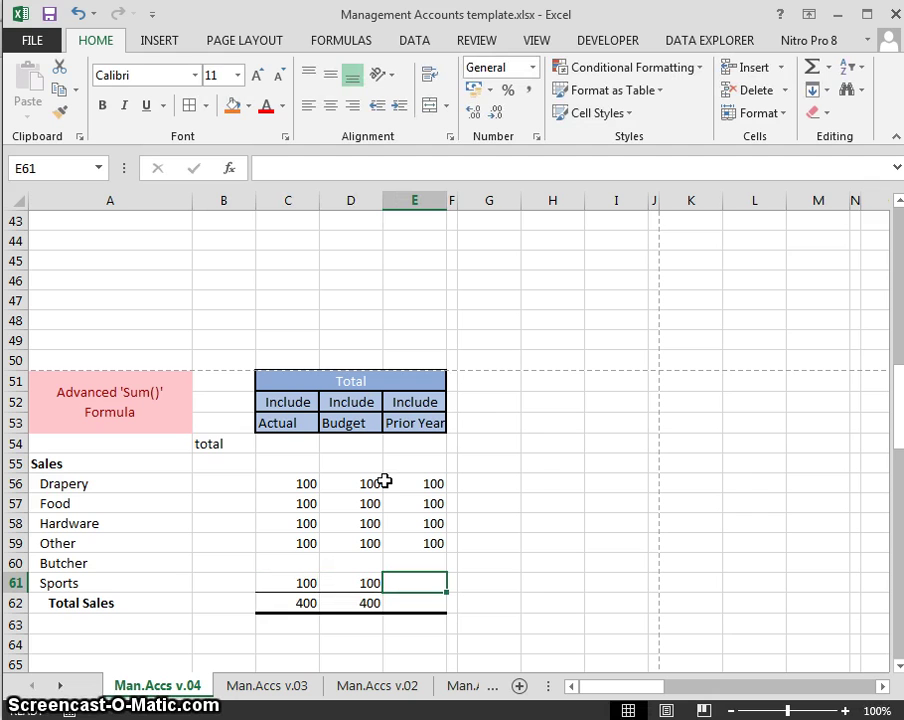
Step: Inspect the Actual and Budget Total Sales formulas in C62 and D62 without changing them
key("Down")
key("Left")
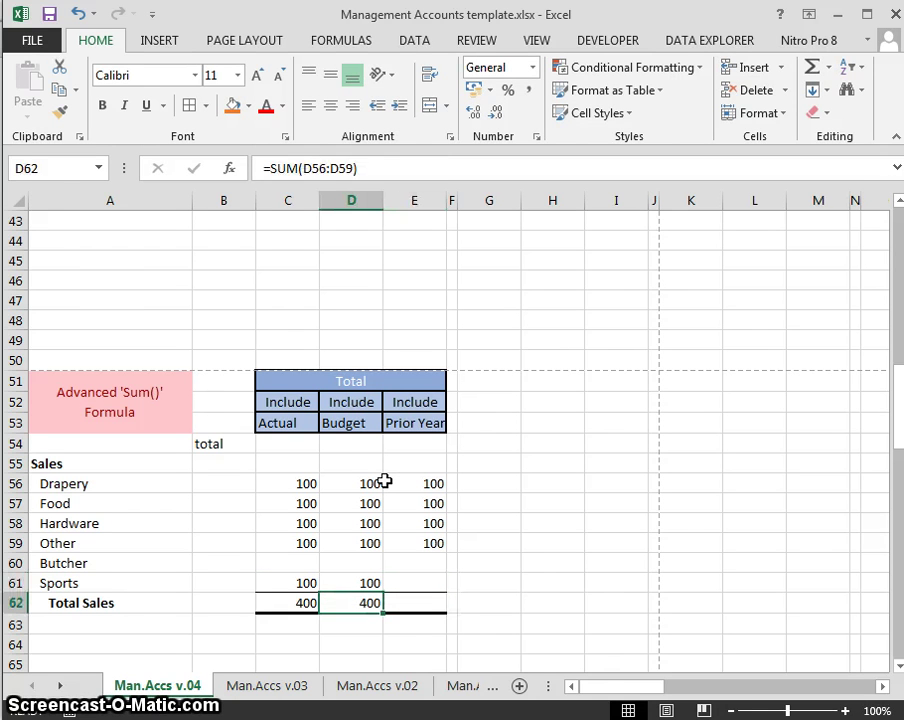
key("F2")
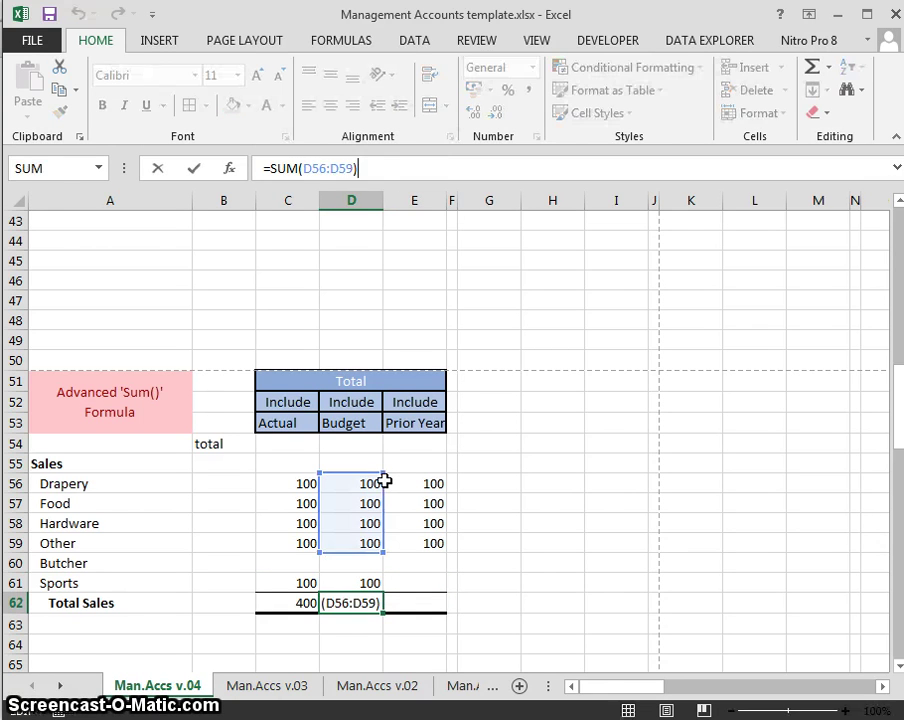
key("Escape")
key("Left")
key("F2")
key("Escape")
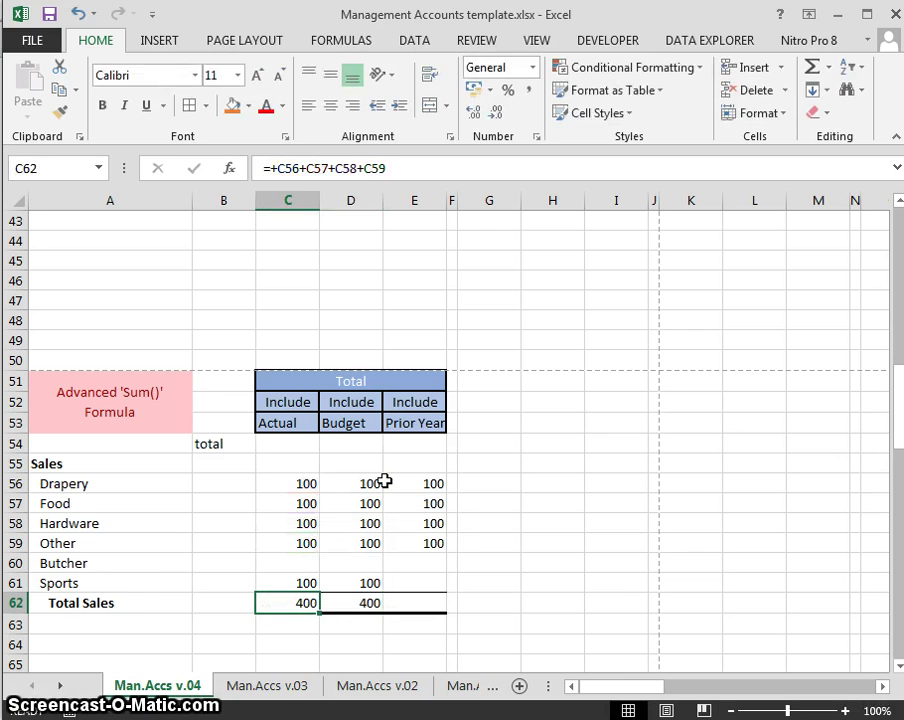
key("Right")
key("F2")
key("Escape")
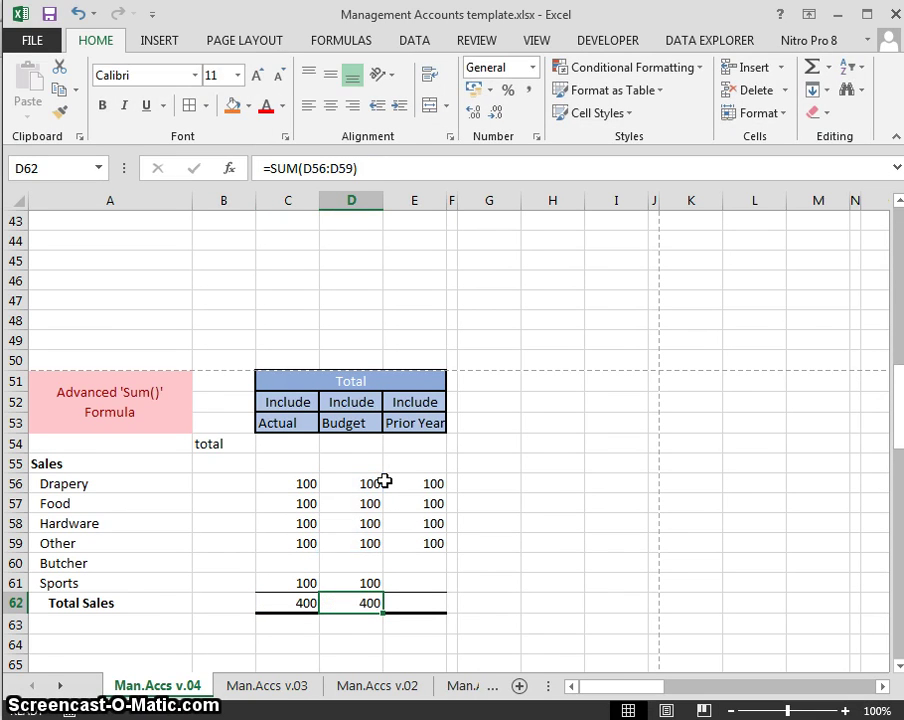
key("F2")
key("Escape")
key("Left")
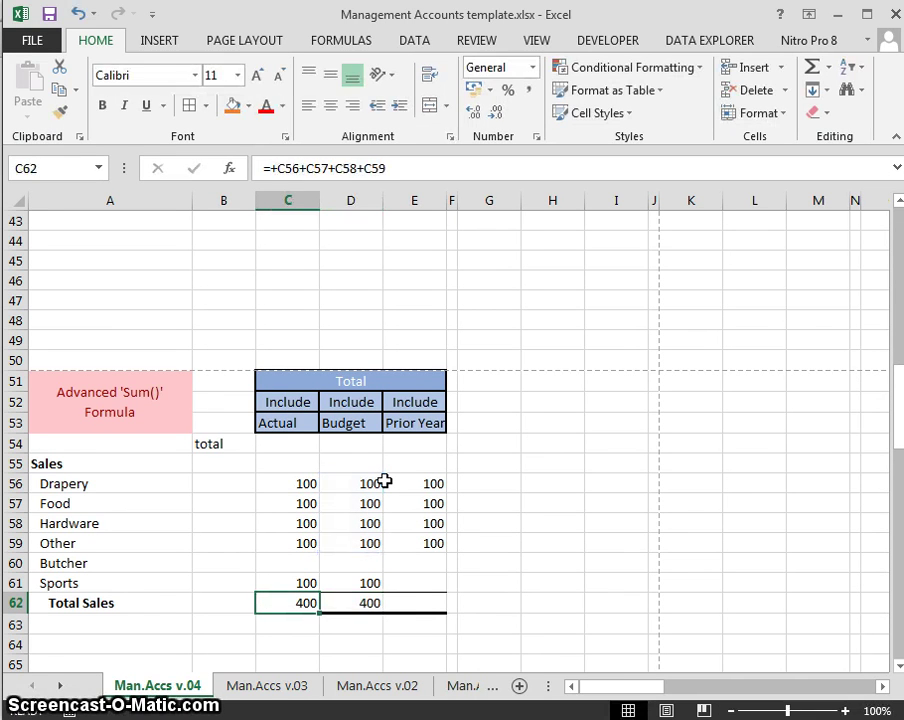
key("F2")
key("Escape")
key("Right")
Step: Enter 100 as Butcher's Budget test figure in D60
key("Up")
key("Up")
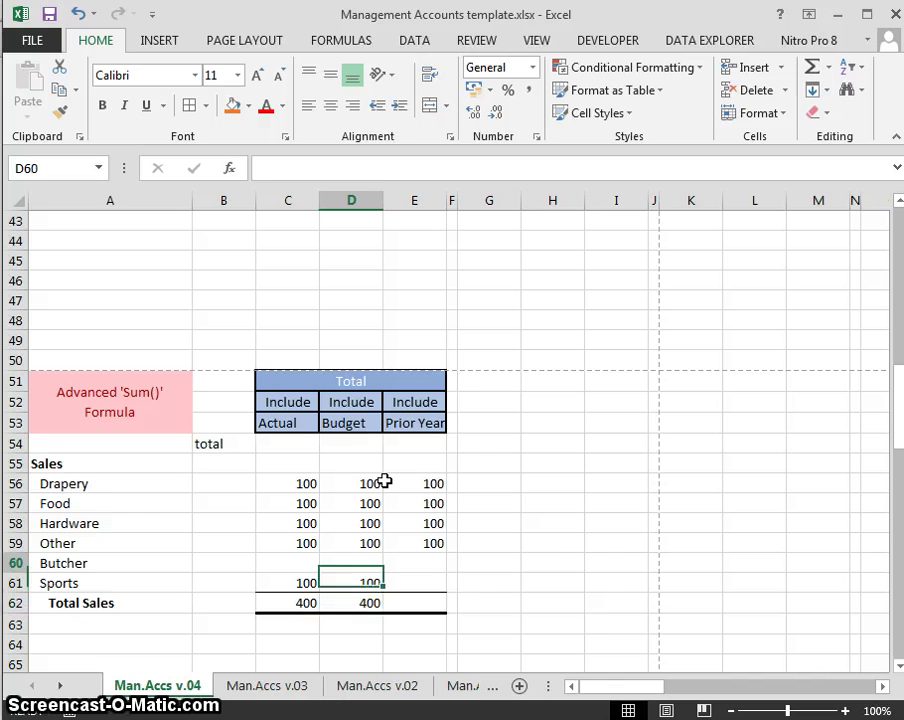
type("100")
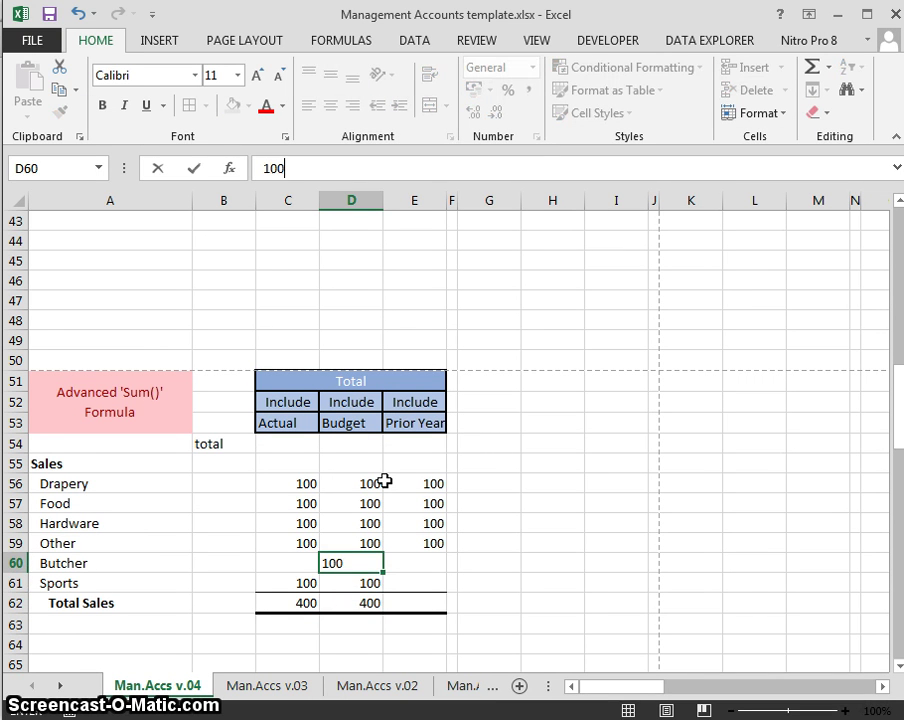
key("Return")
key("Up")
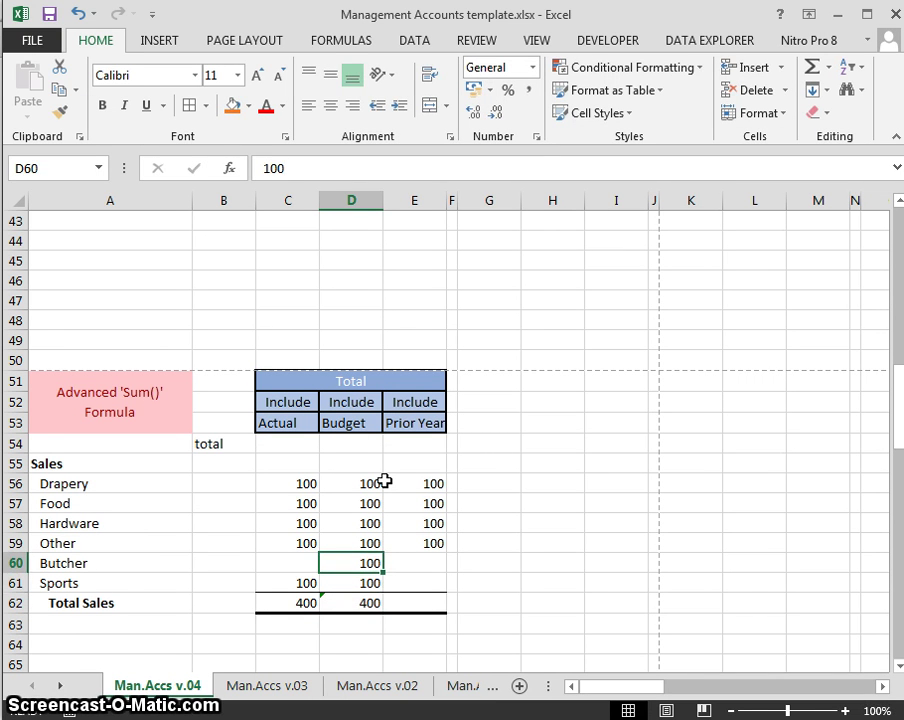
key("Down")
key("Down")
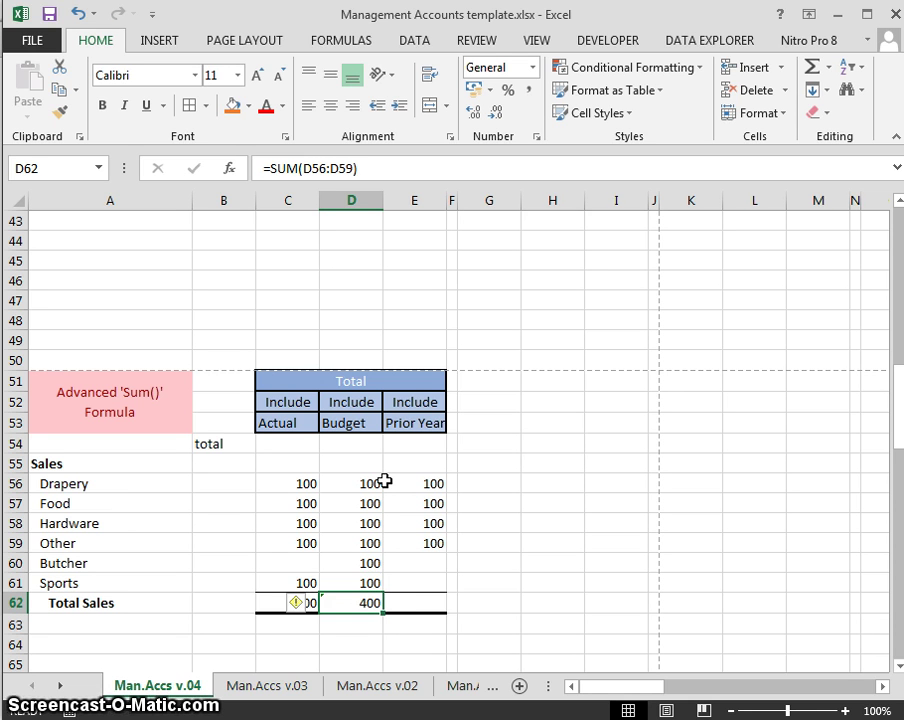
Step: Clear the Butcher and Sports test figures and their labels
key("Up")
key("Up")
key("Delete")
key("Down")
key("Delete")
key("Left")
key("Delete")
key("Left")
key("Left")
key("Delete")
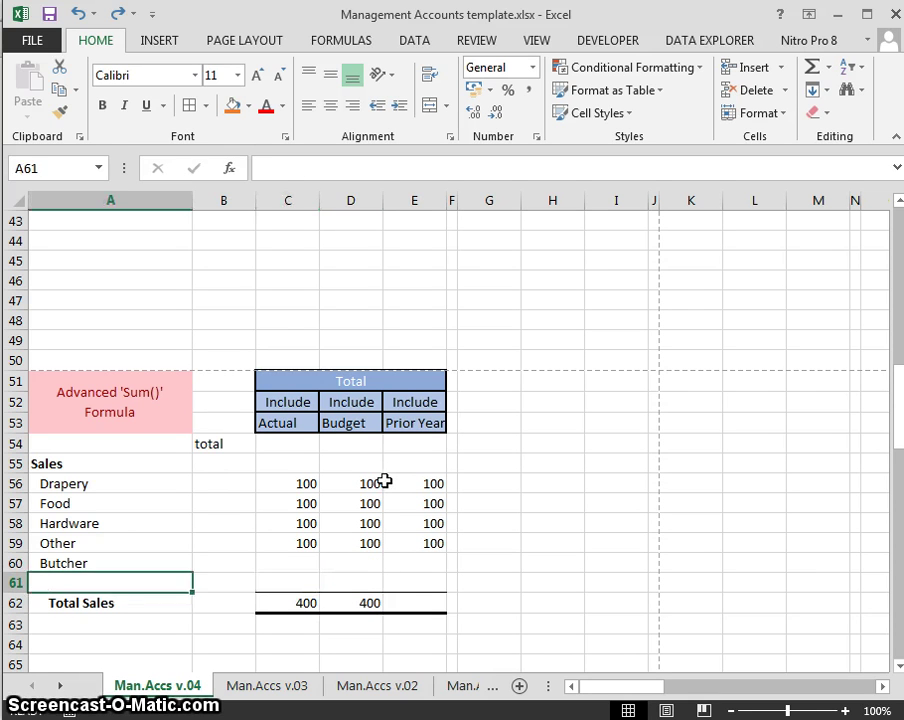
key("Up")
key("Delete")
Step: Delete the two now-empty rows above Total Sales
key("shift+space")
key("ctrl+minus")
key("Right")
key("Right")
key("shift+space")
key("ctrl+minus")
Step: Replace the Prior Year total in E60 with an AutoSum =SUM(E56:E59) showing 400
key("Right")
key("Right")
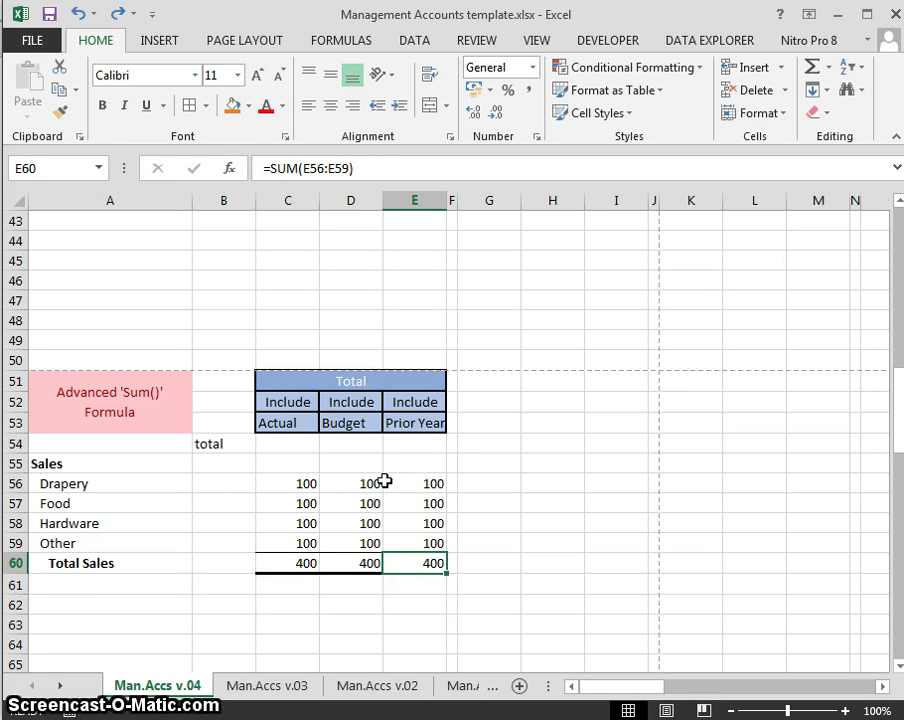
key("BackSpace")
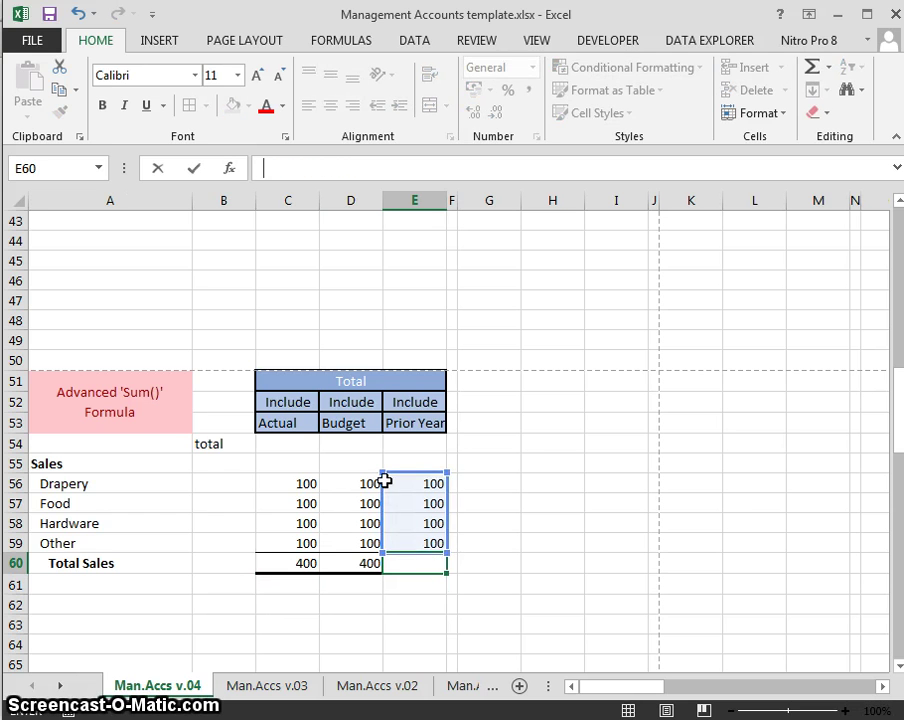
key("ctrl+Return")
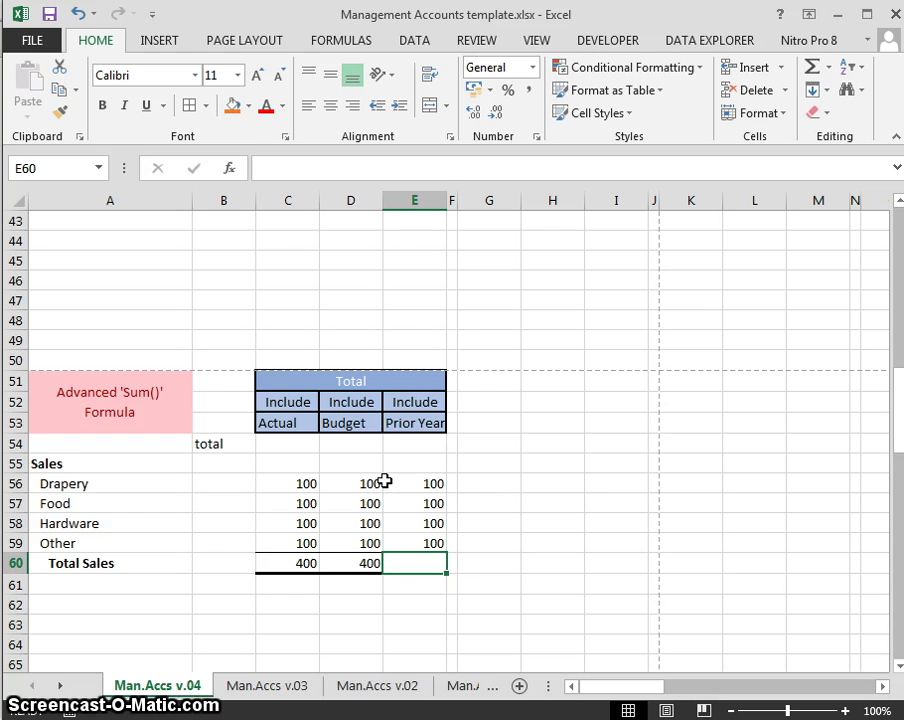
left_click(400, 477)
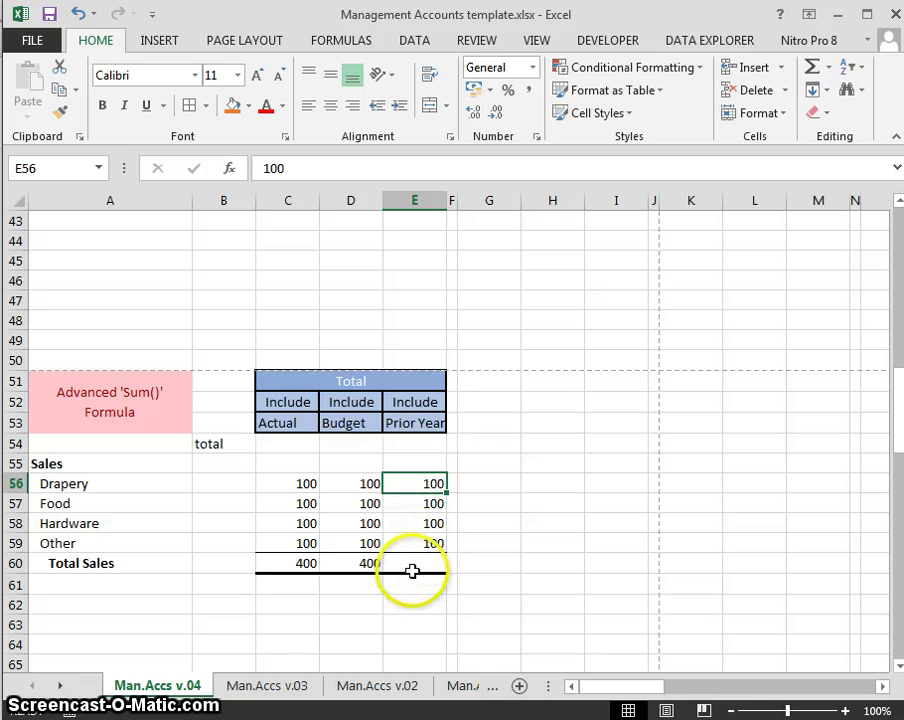
left_click(410, 565)
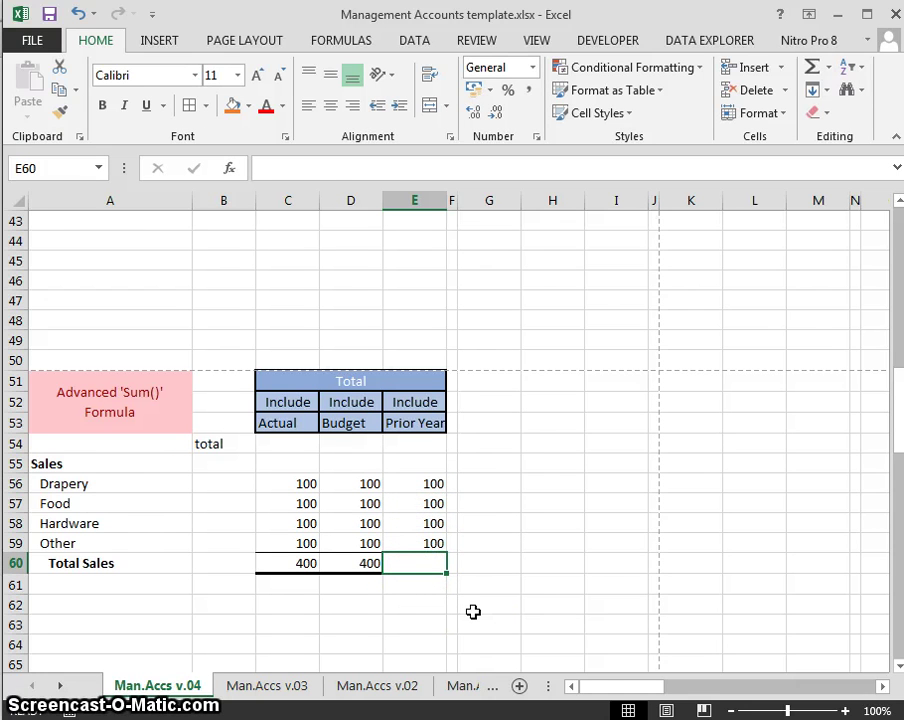
key("alt+equal")
key("Return")
key("Up")
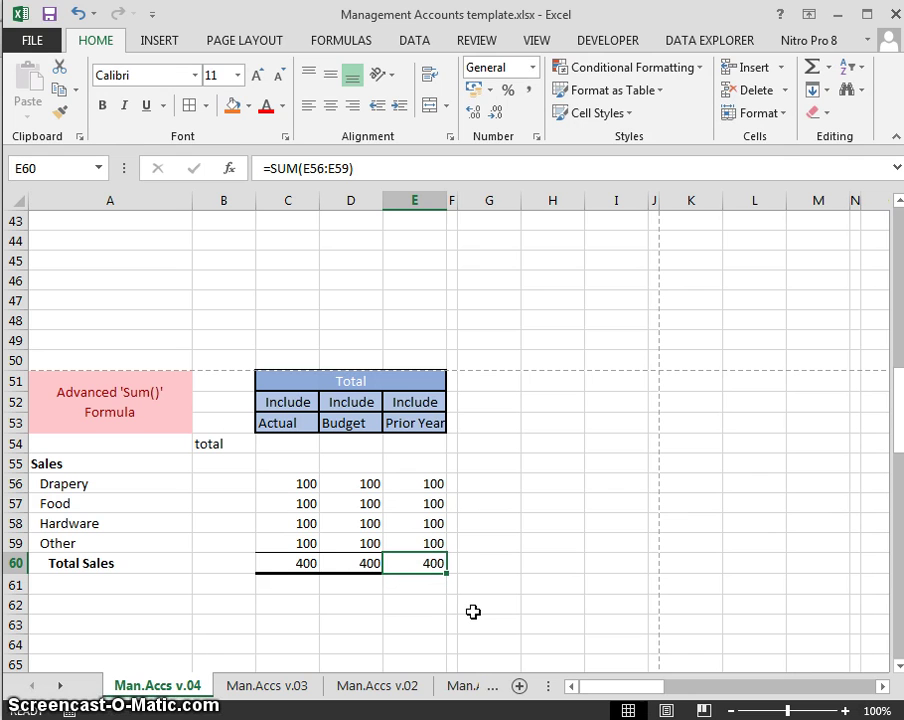
key("F2")
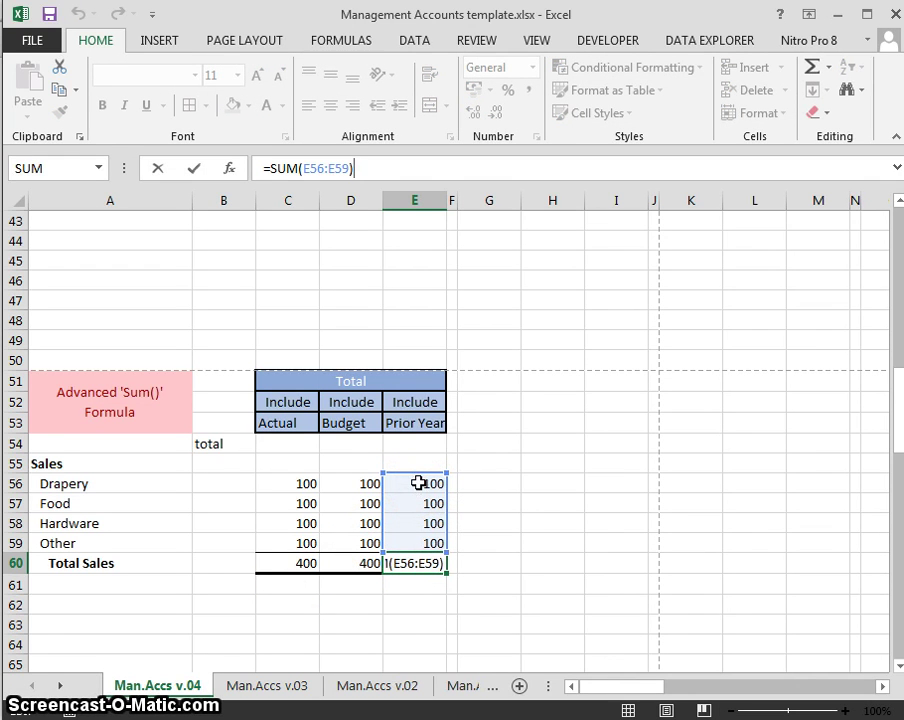
Step: Rewrite E60's formula as =SUM(E56:OFFSET(E60,-1,0)) using the OFFSET autocomplete
key("Escape")
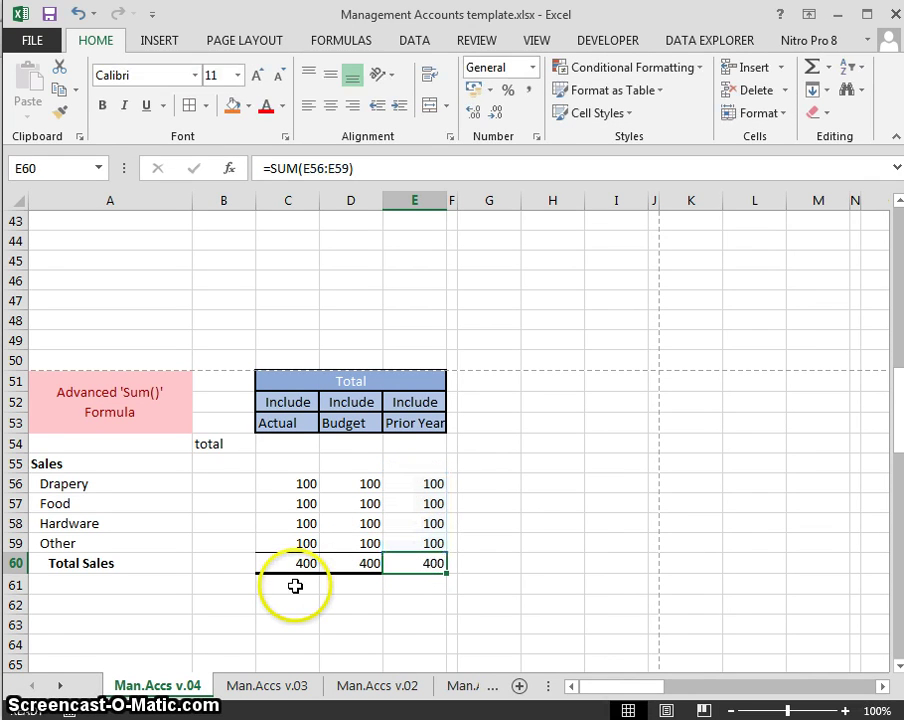
left_click(364, 168)
key("BackSpace")
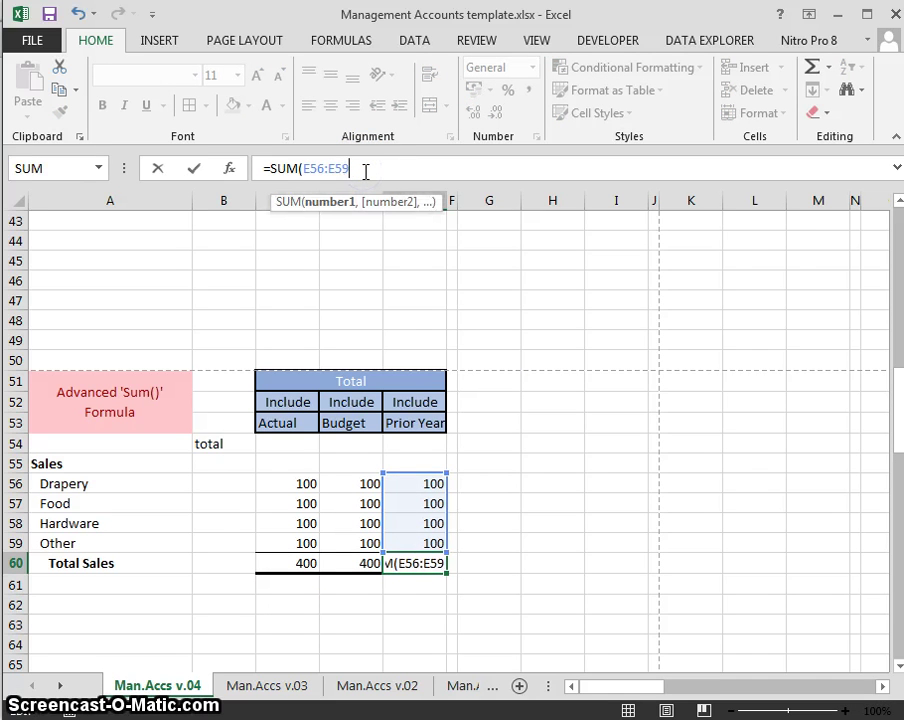
key("BackSpace")
key("BackSpace")
key("BackSpace")
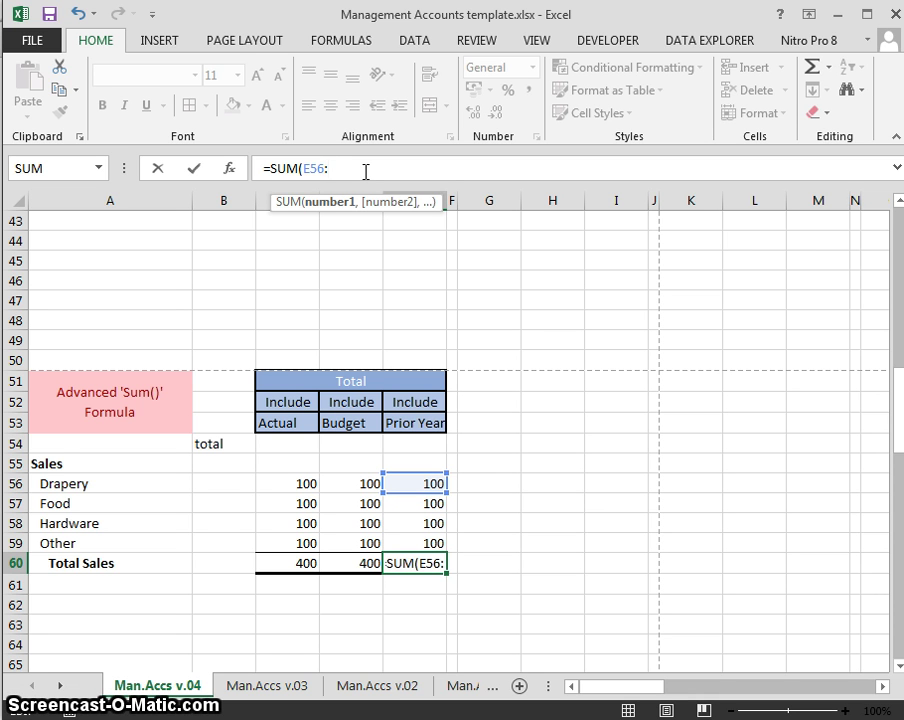
type("off")
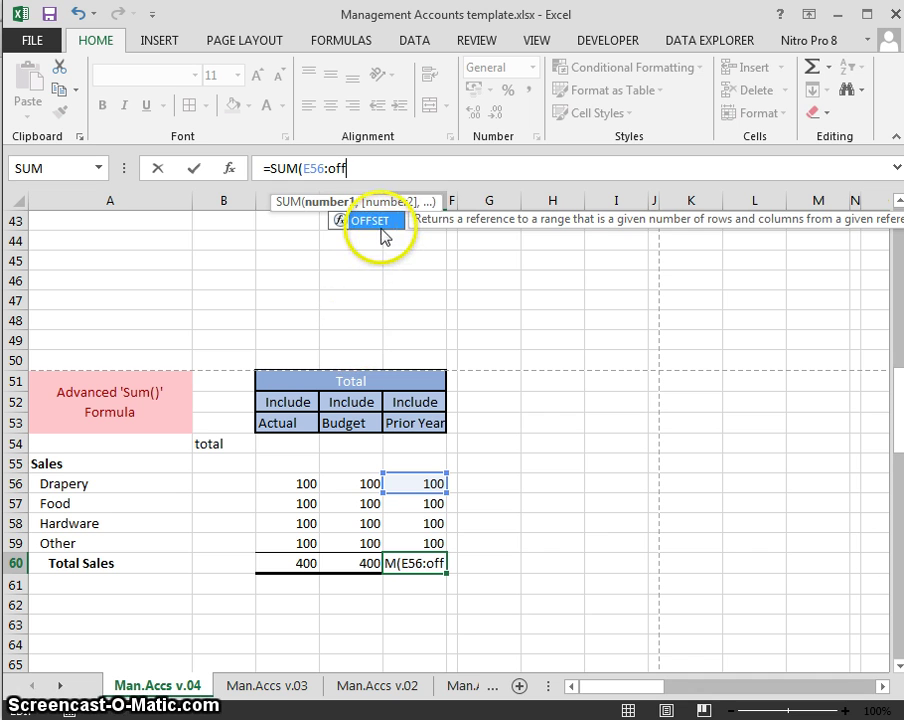
double_click(376, 218)
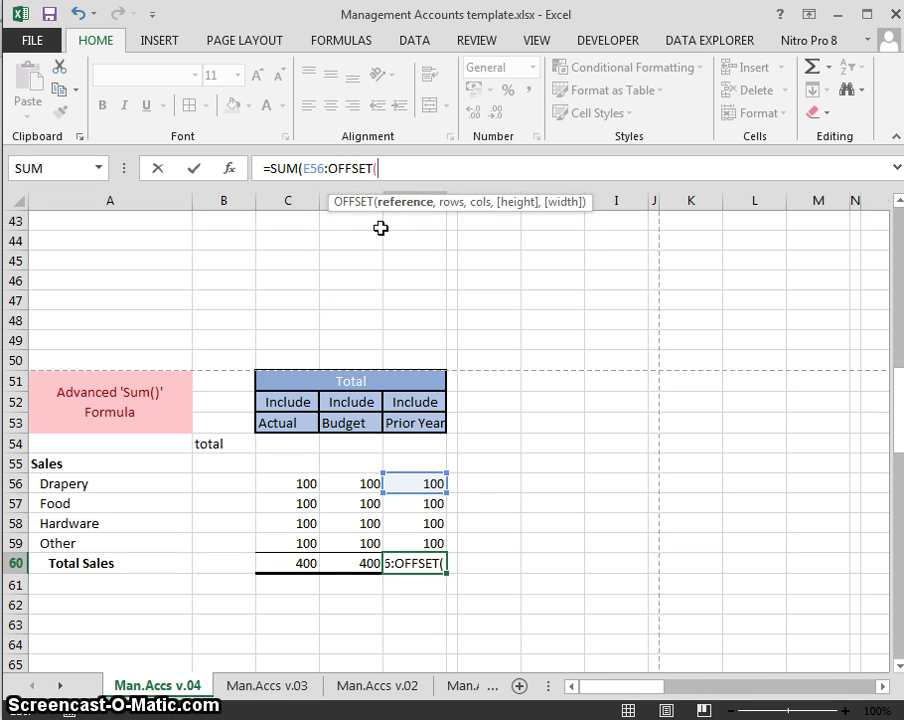
left_click(418, 566)
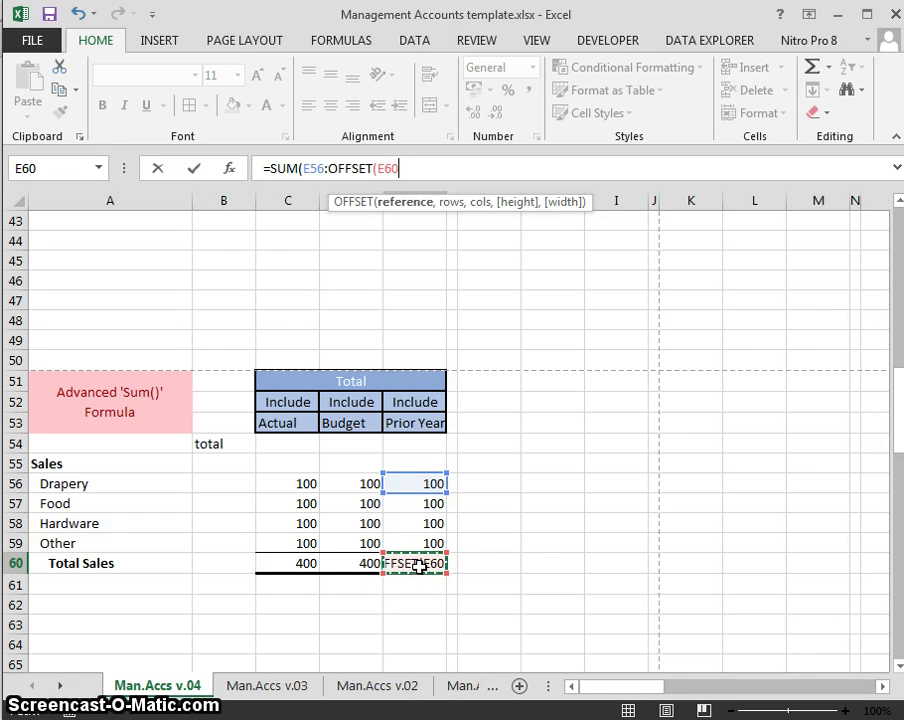
type(",")
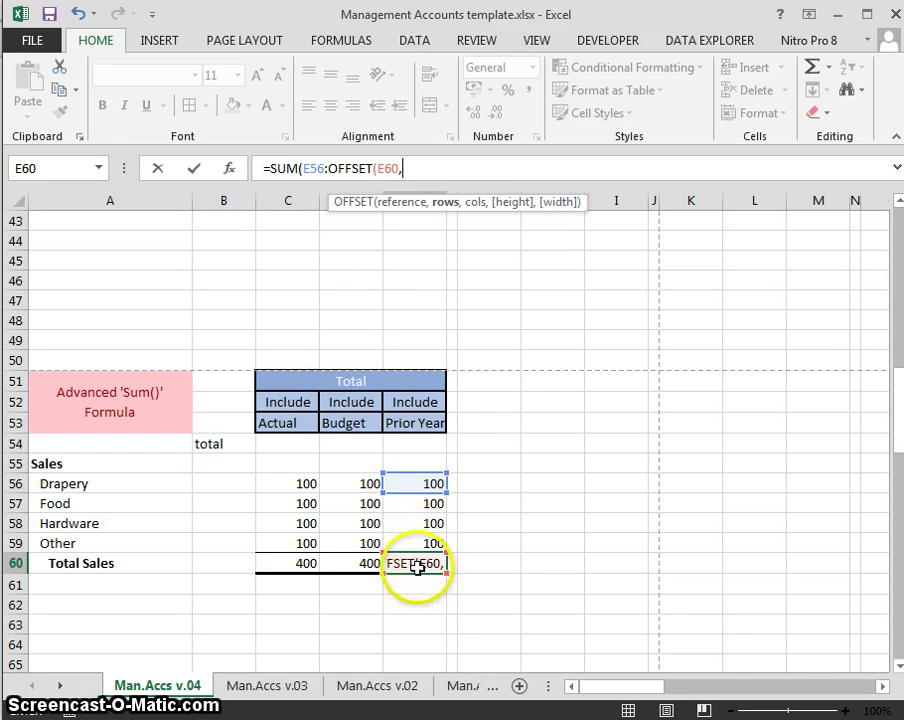
type("-")
key("BackSpace")
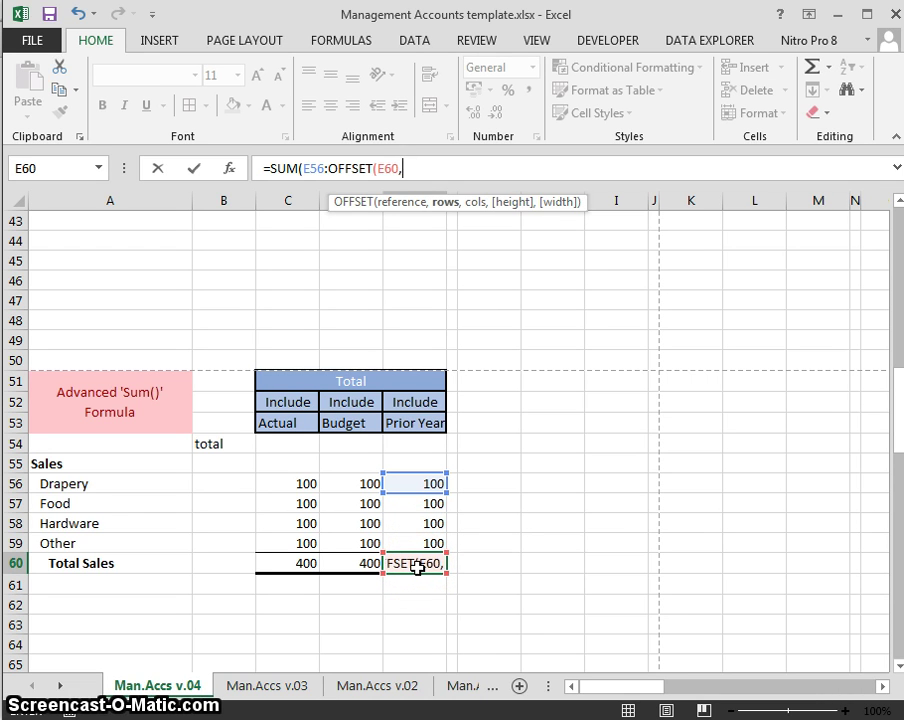
type("-1")
type(",")
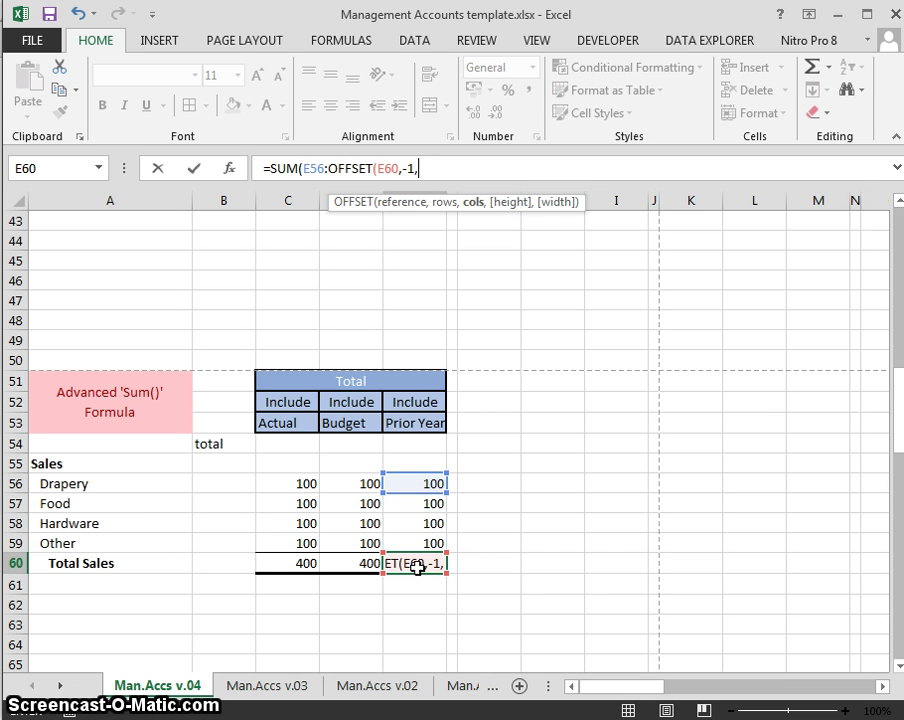
type("0")
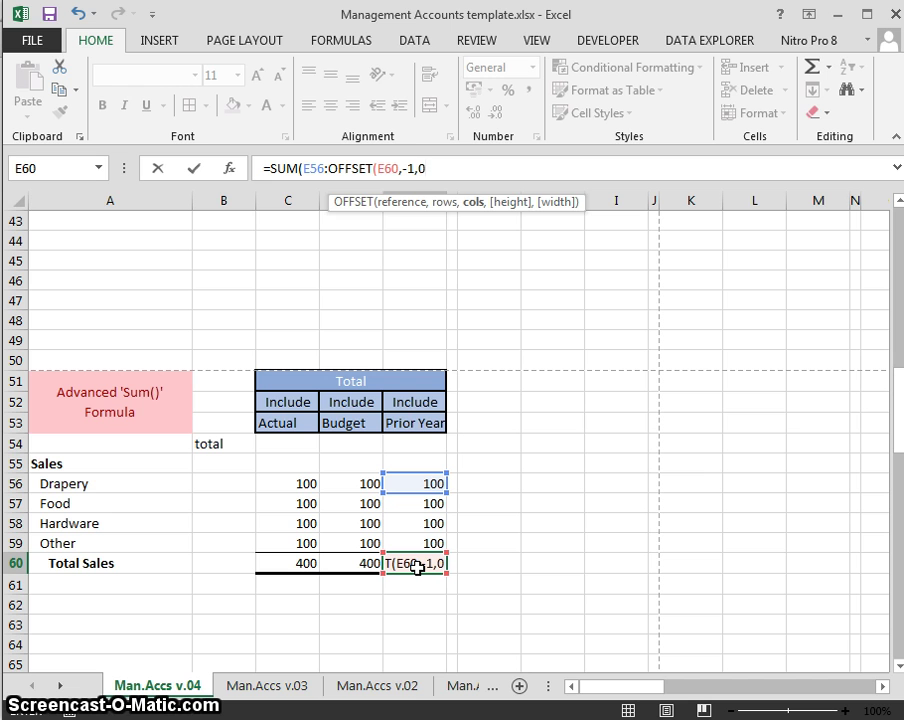
type("))")
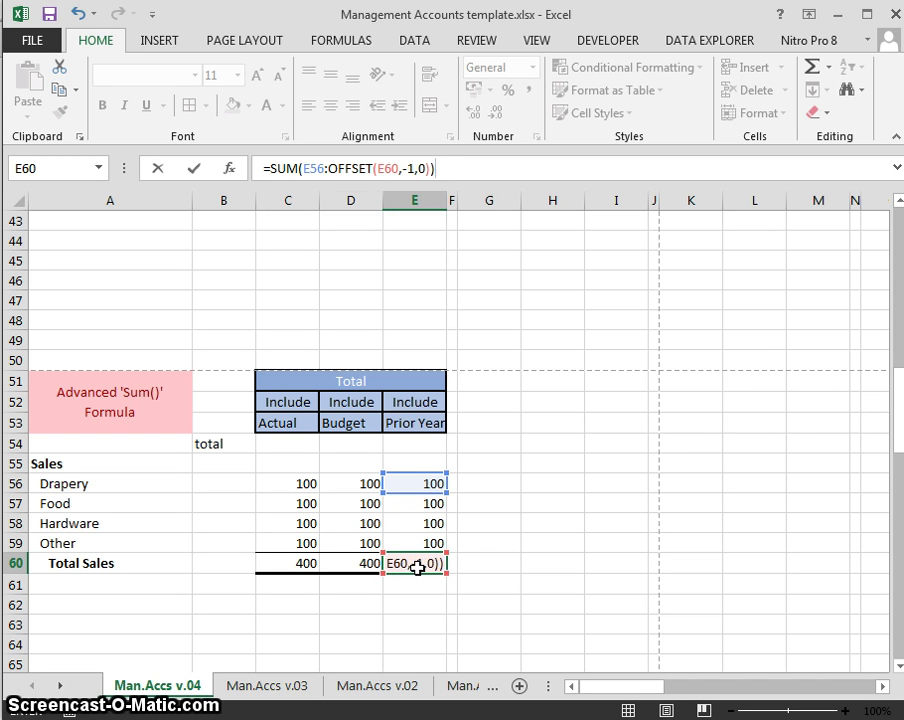
Step: Commit the dynamic Prior Year total and insert two blank rows above Total Sales
key("Return")
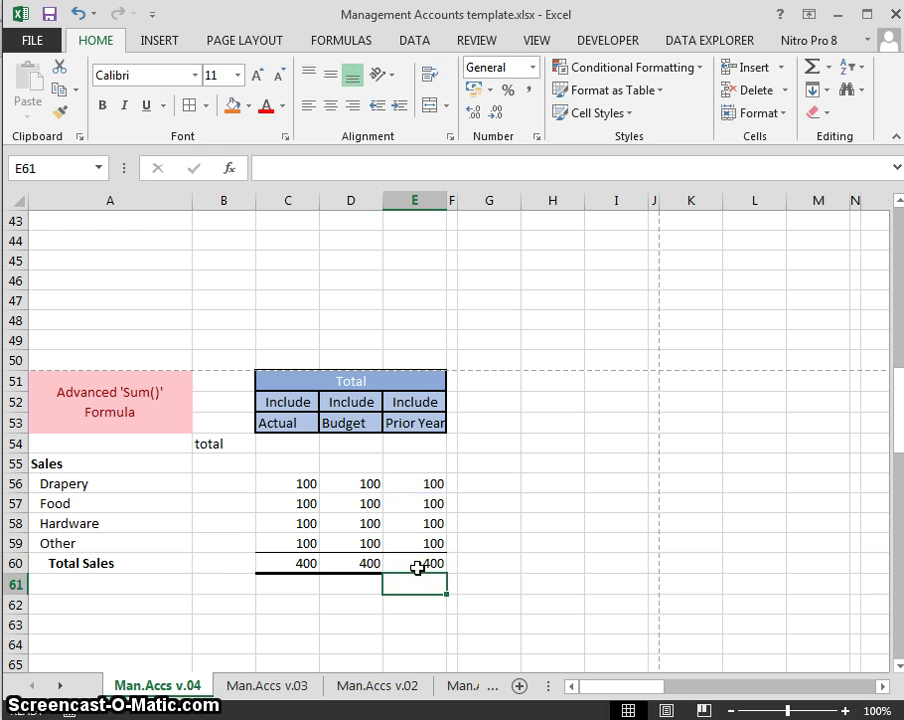
key("Left")
key("Home")
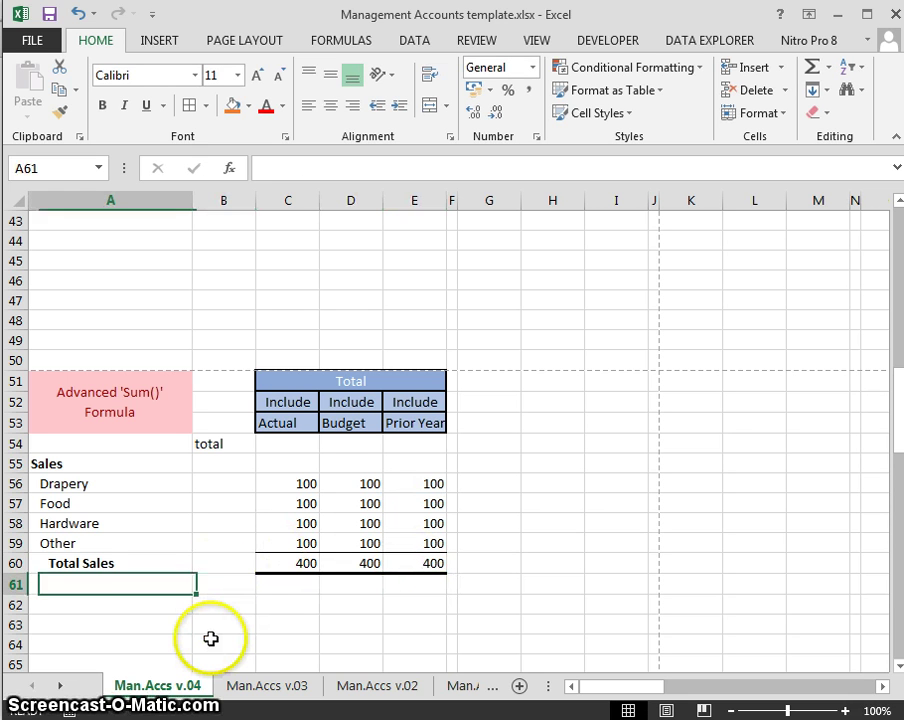
key("Up")
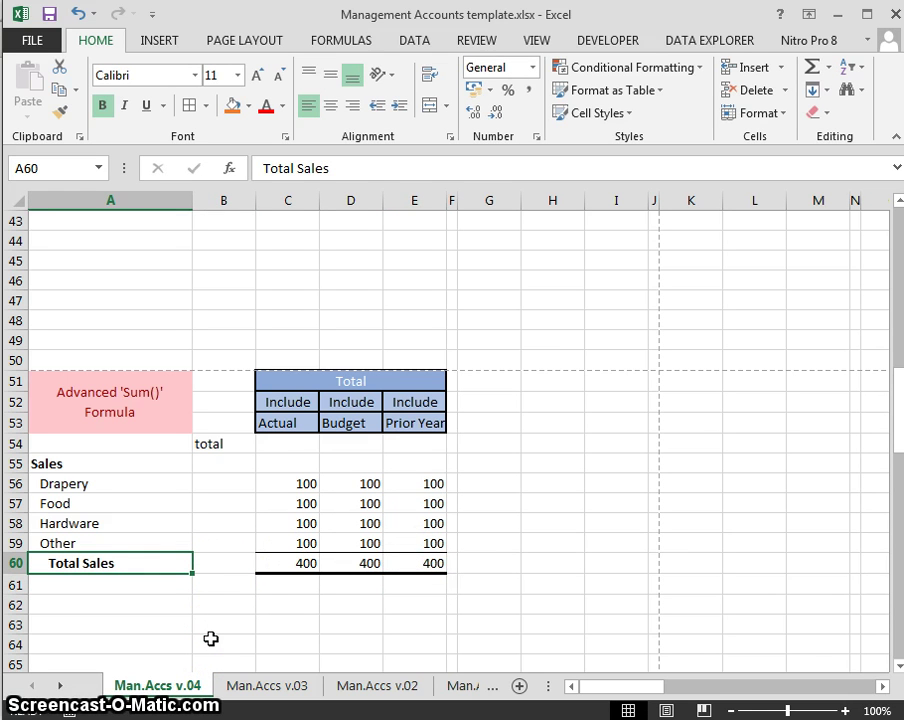
key("alt+i")
key("r")
key("F4")
Step: Label the new rows Butcher and Sports
type("But")
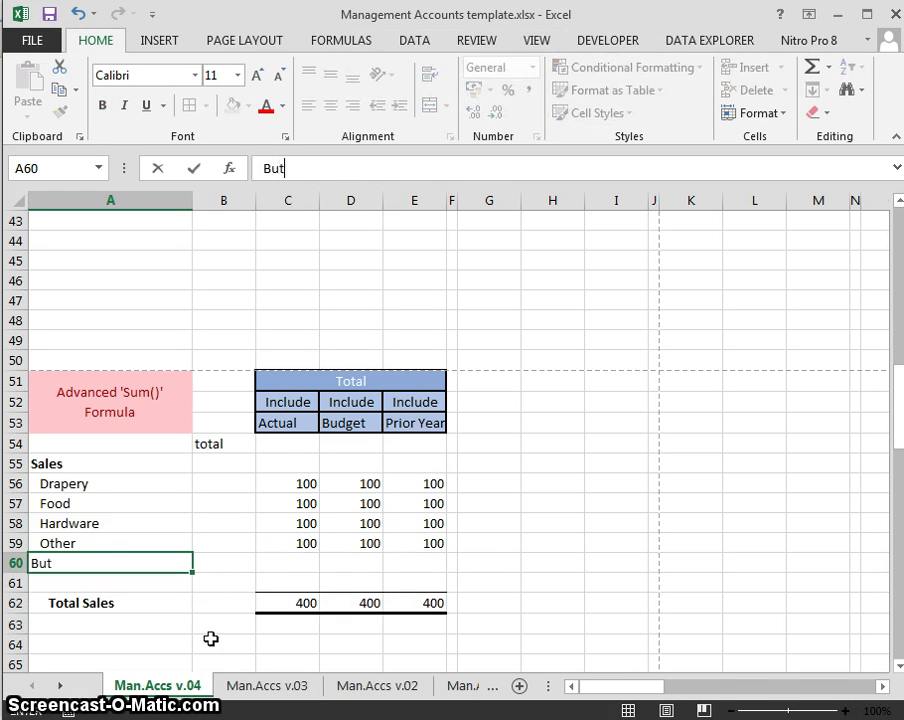
type("cher")
key("Return")
type("Sports")
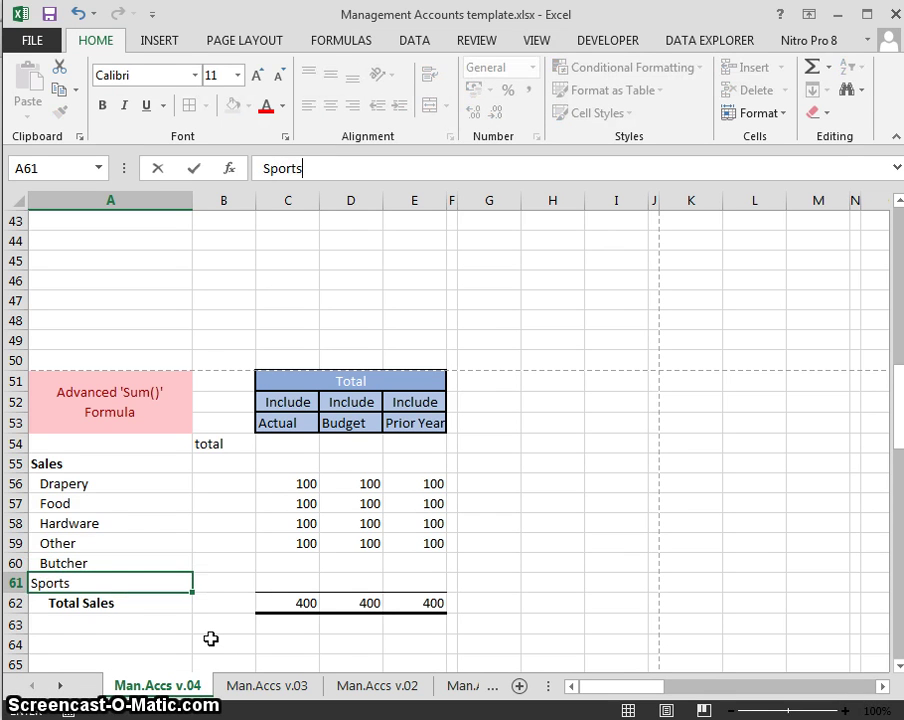
key("Tab")
key("Tab")
Step: Give Sports 100 in the Actual, Budget and Prior Year columns
type("100")
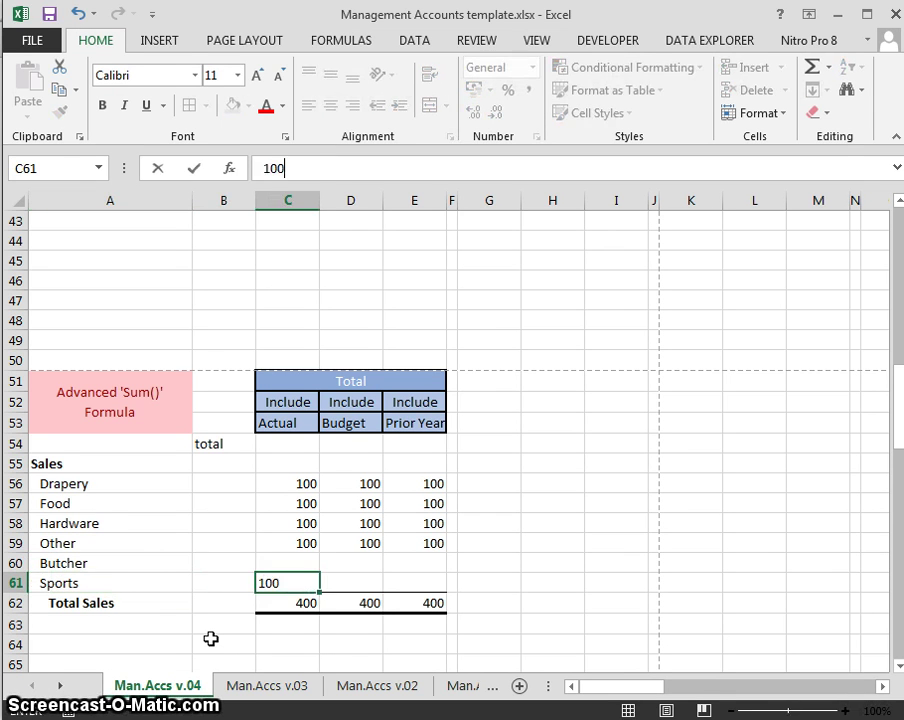
key("Tab")
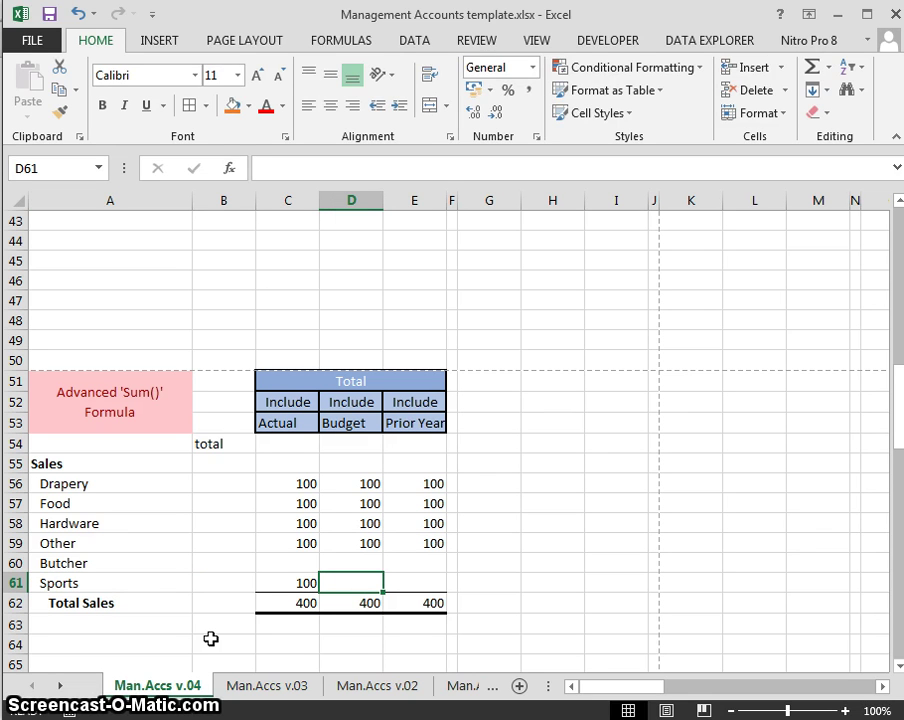
type("100")
key("Tab")
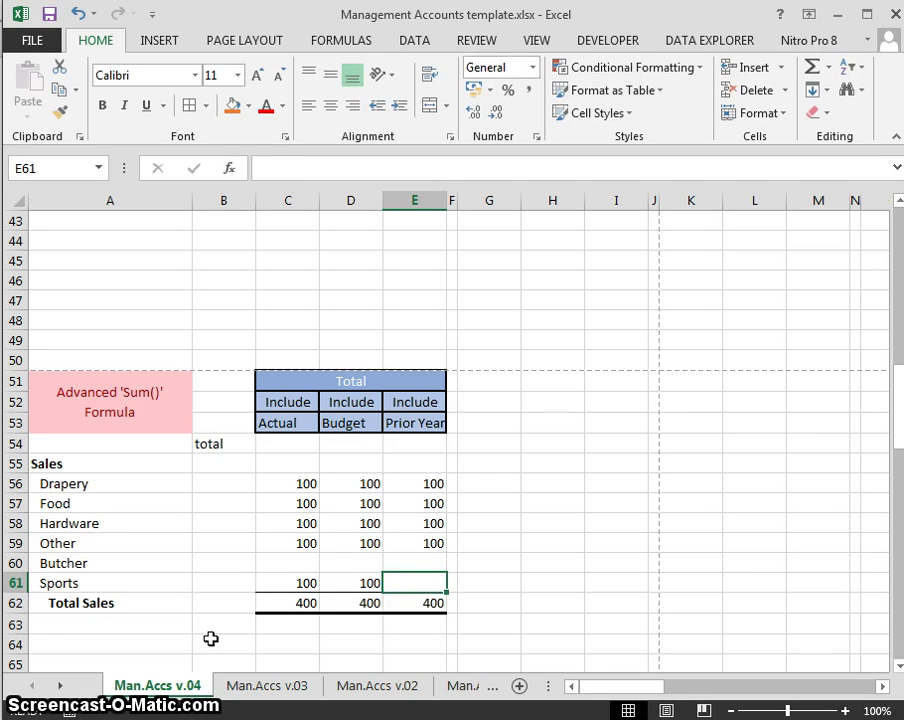
type("100")
key("Return")
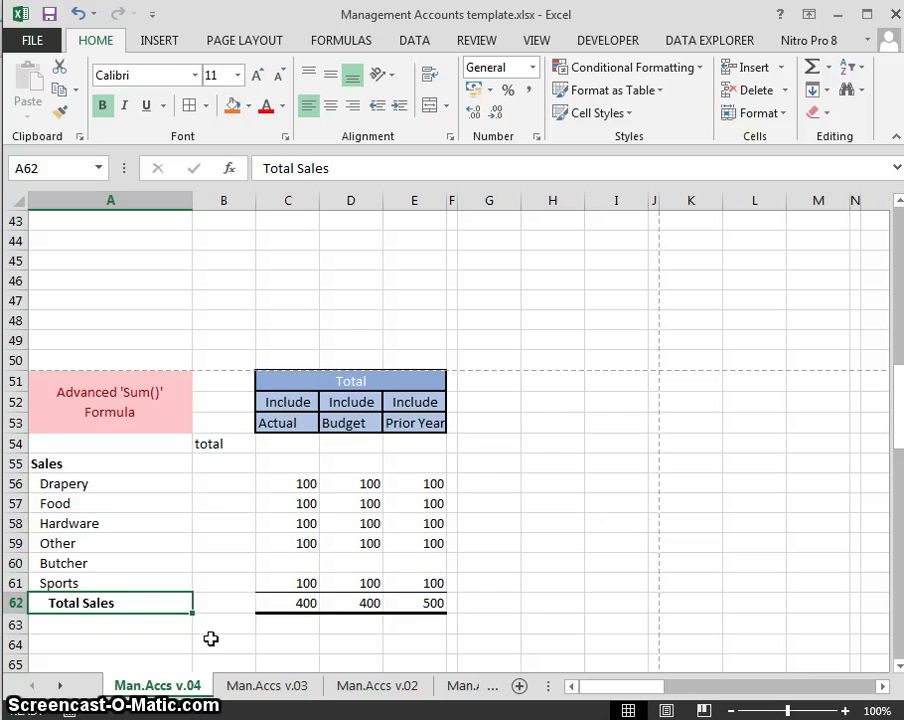
key("Right")
key("Right")
key("Right")
key("Right")
key("Right")
key("Left")
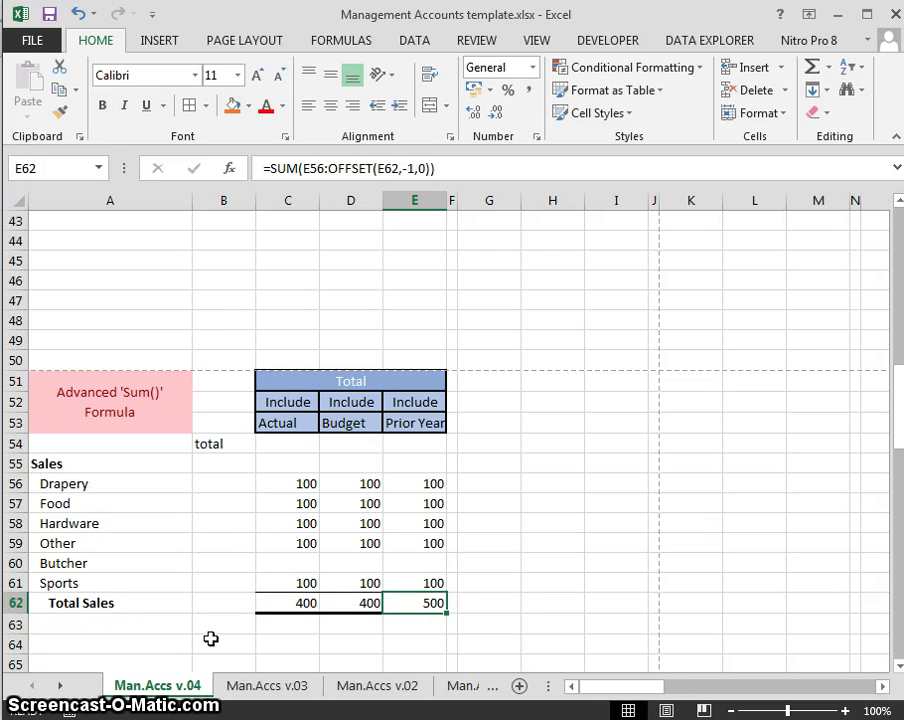
key("F2")
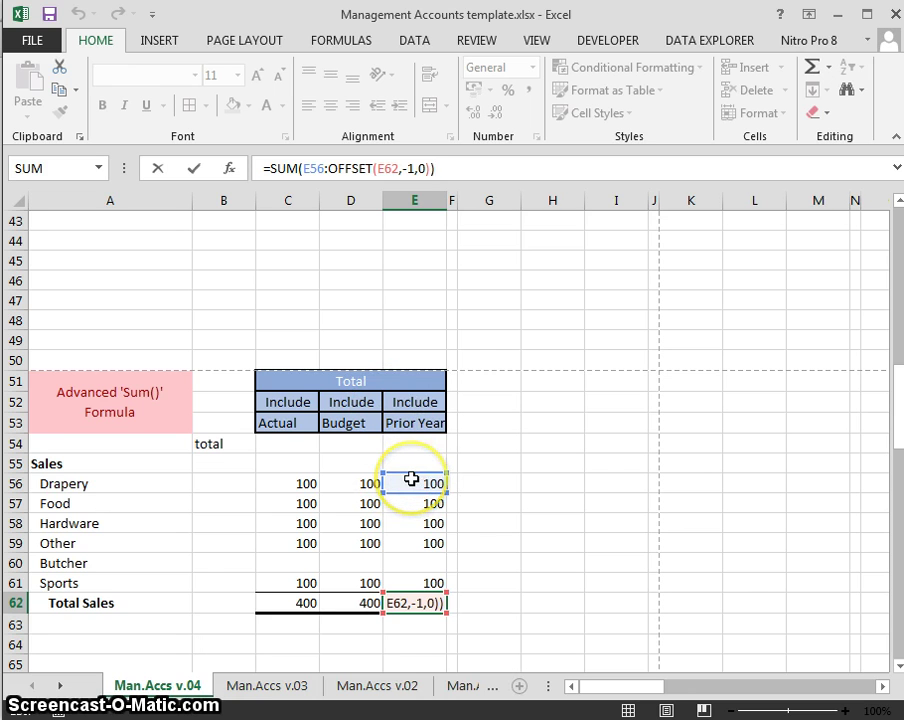
left_click(353, 602)
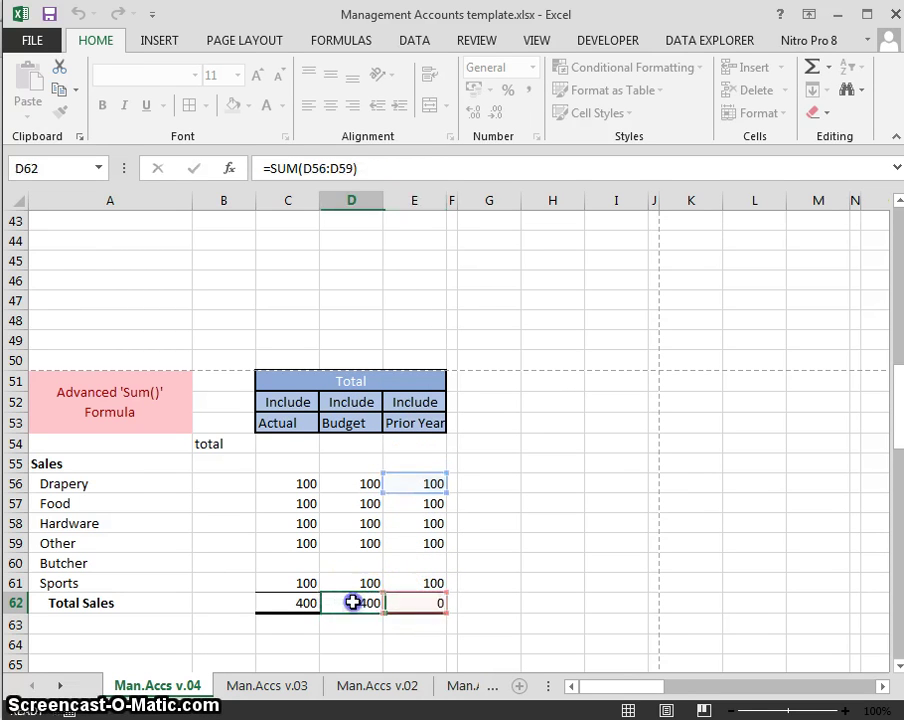
left_click(415, 602)
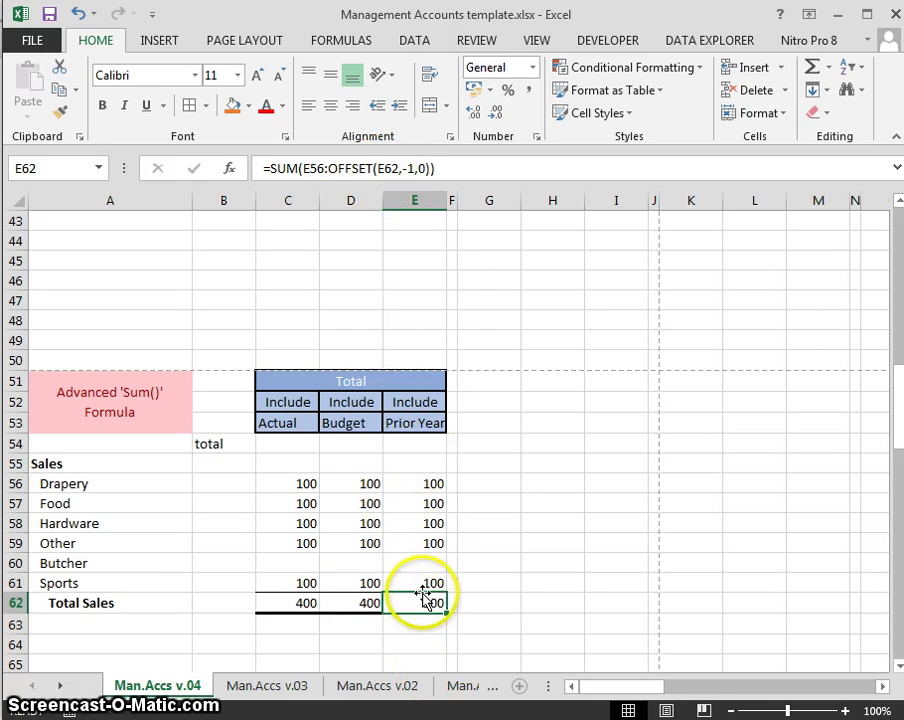
left_click(419, 581)
key("Left")
key("Left")
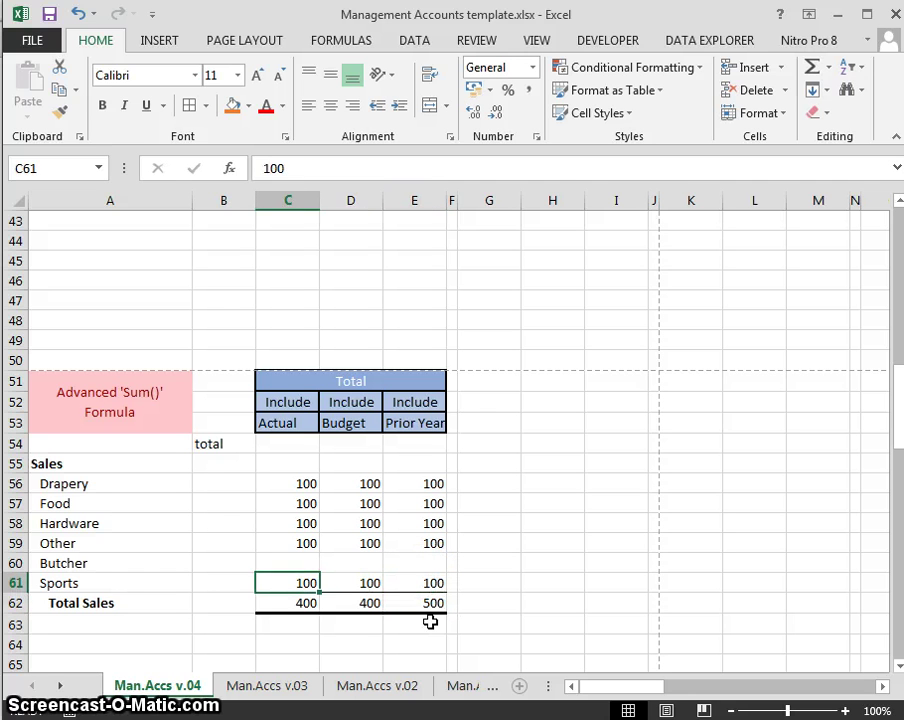
key("Down")
key("Left")
key("Left")
key("Right")
key("Right")
key("Right")
key("Right")
key("Right")
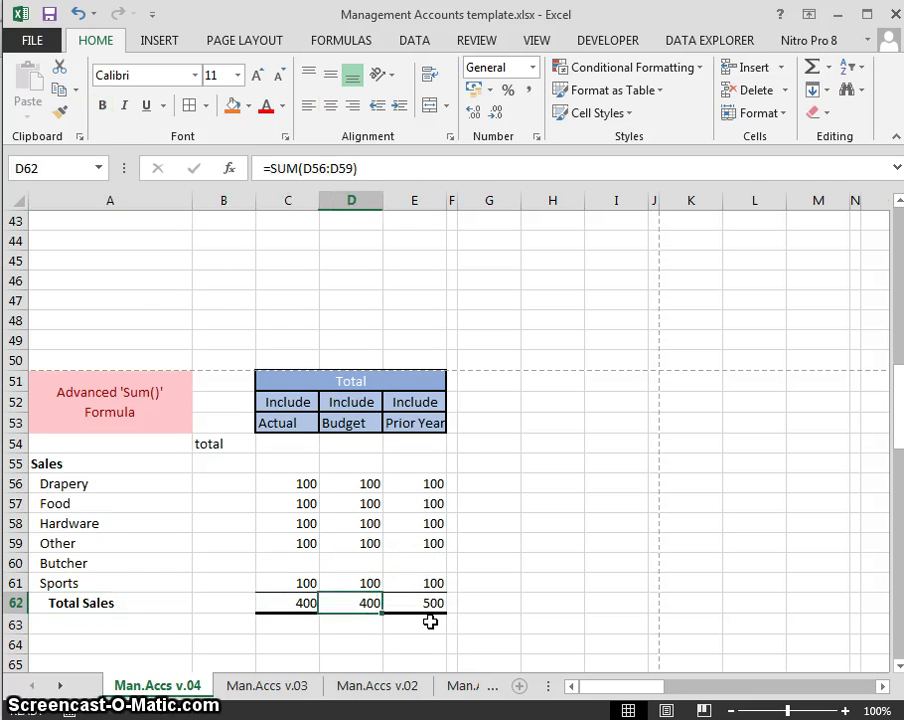
key("Left")
key("Left")
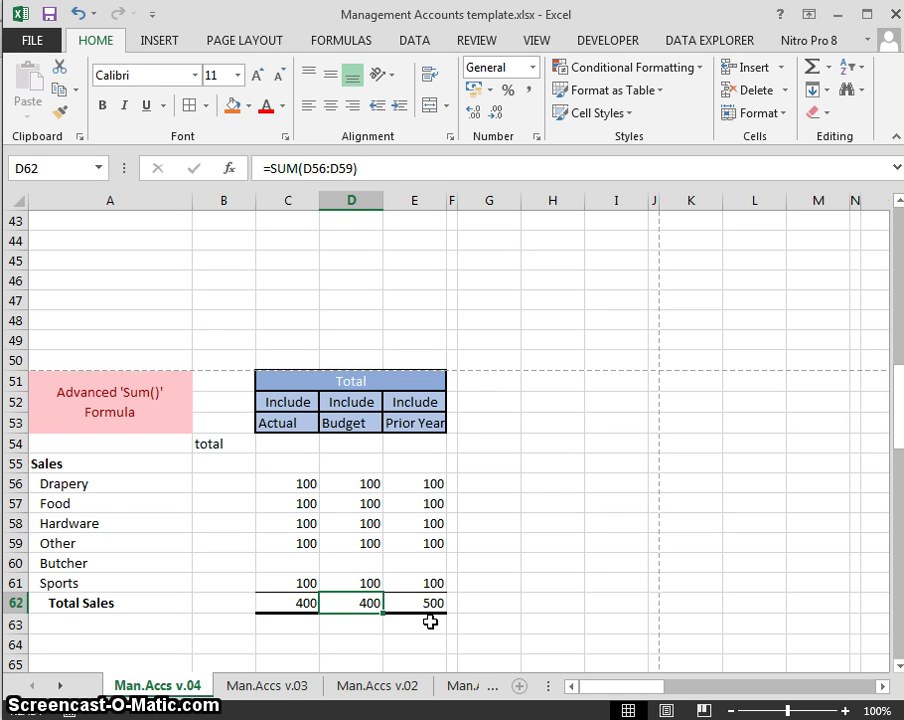
key("Left")
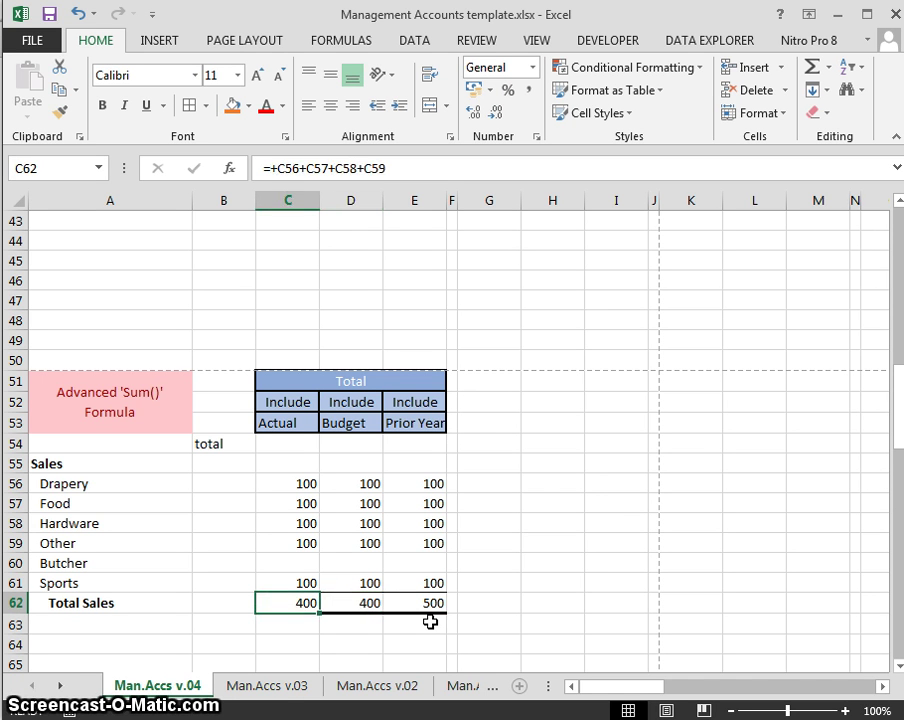
key("Up")
key("Page_Up")
key("Page_Up")
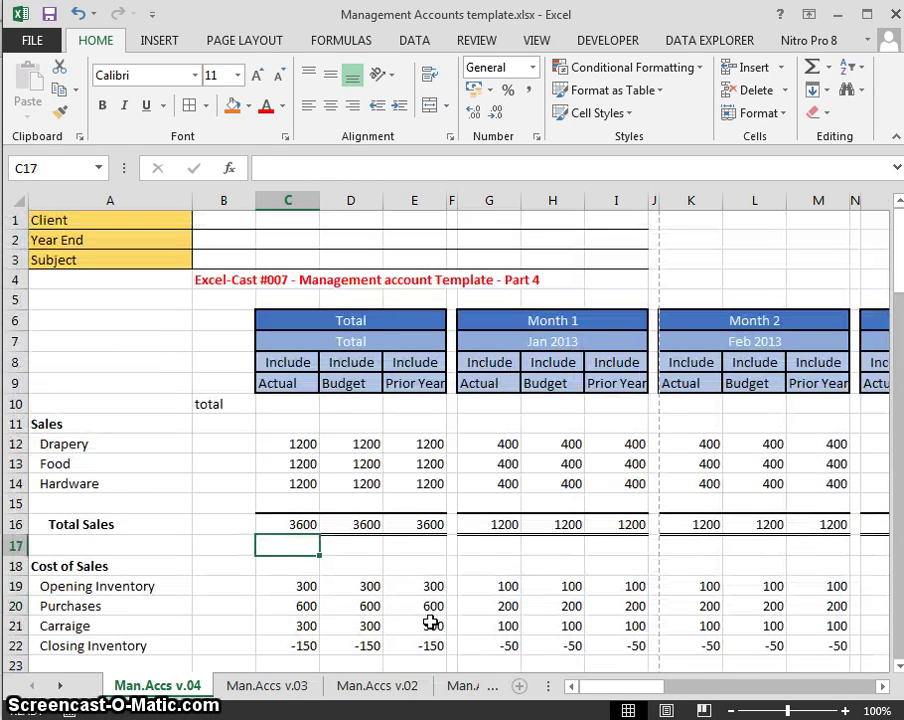
key("Up")
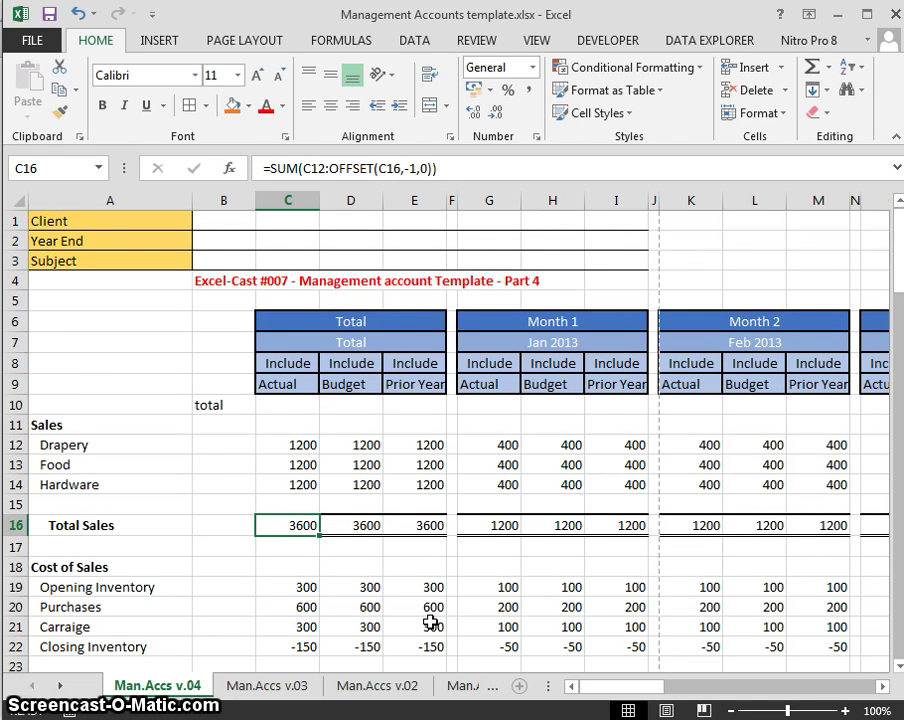
key("F2")
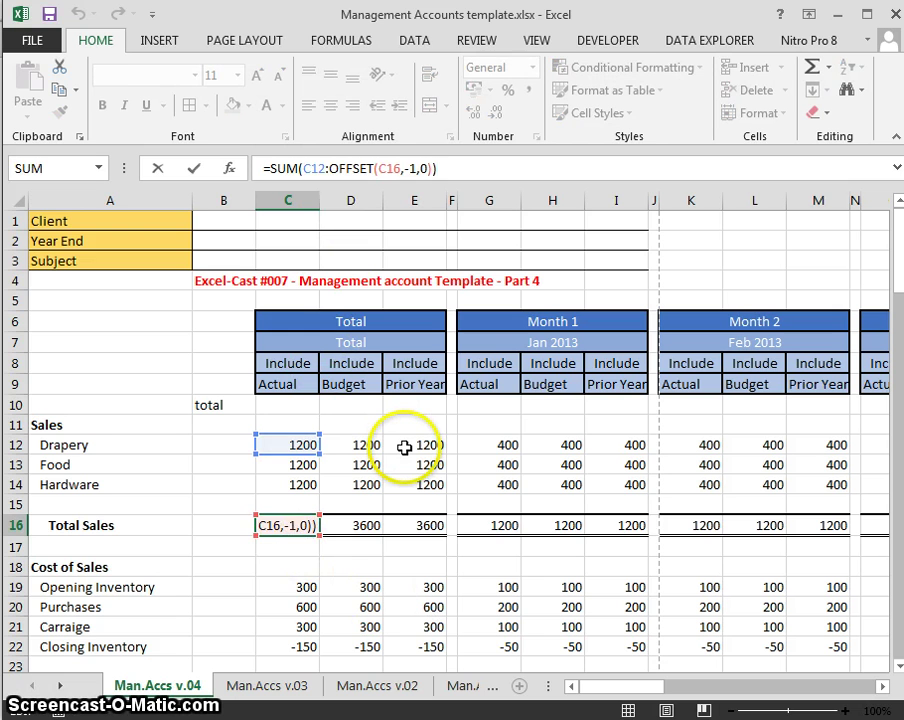
key("Return")
key("Down")
key("Down")
key("Down")
key("Down")
key("Down")
key("Down")
key("Down")
key("Down")
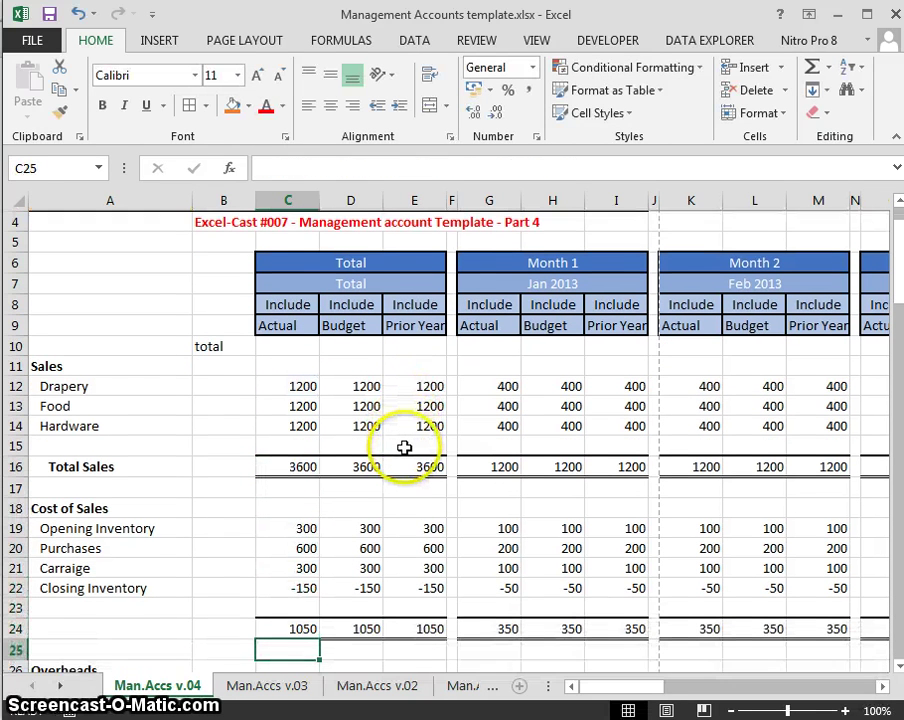
key("Up")
key("F2")
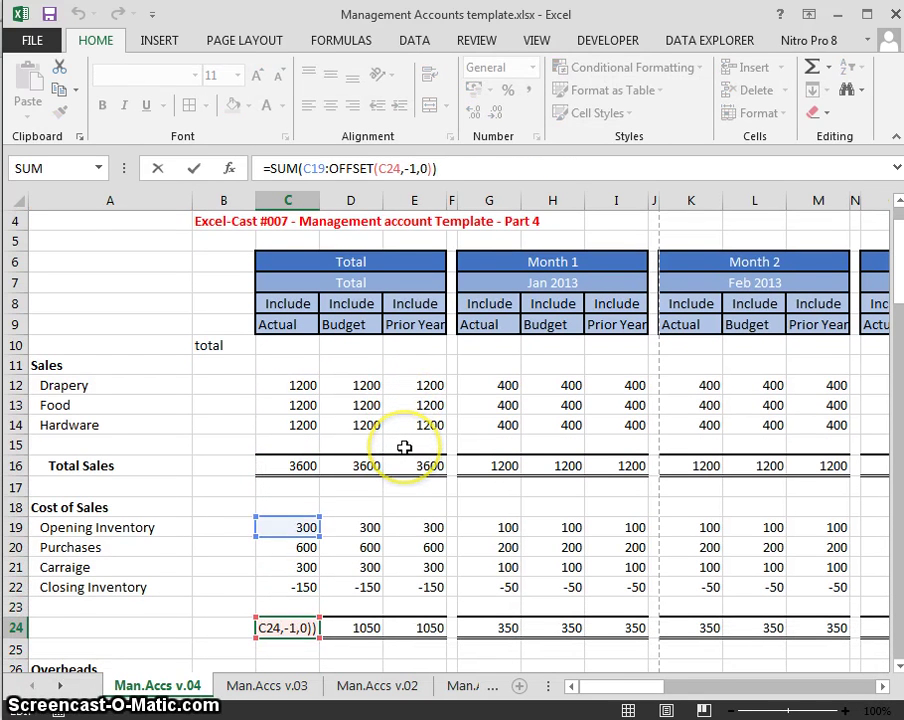
key("Escape")
key("Down")
key("Down")
key("Down")
key("Down")
key("Down")
key("Down")
key("Down")
key("Down")
key("Down")
key("Down")
key("Down")
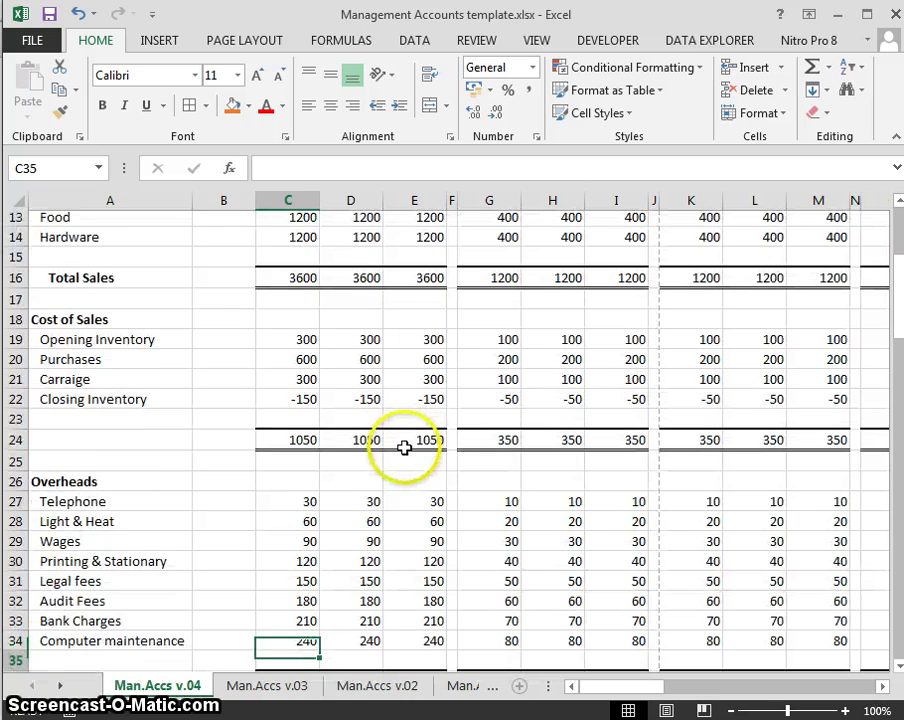
key("Down")
key("Left")
key("Left")
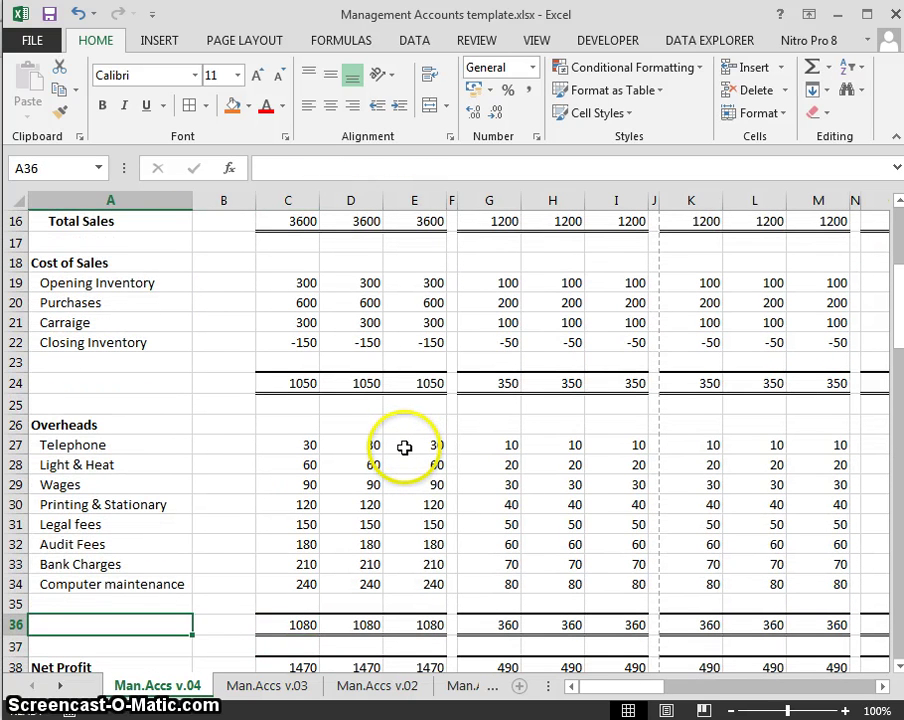
key("Right")
key("Left")
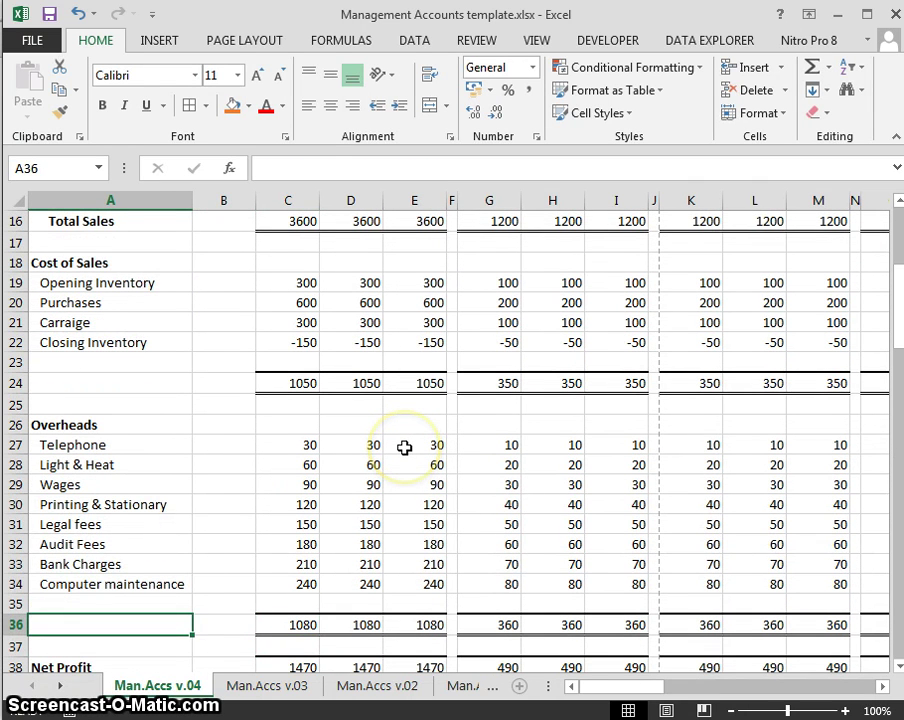
Step: Copy the Total Sales label from A16 into A36 and change it to Total Overheads
key("ctrl+Up")
key("ctrl+Up")
key("ctrl+Up")
key("ctrl+Up")
key("ctrl+Up")
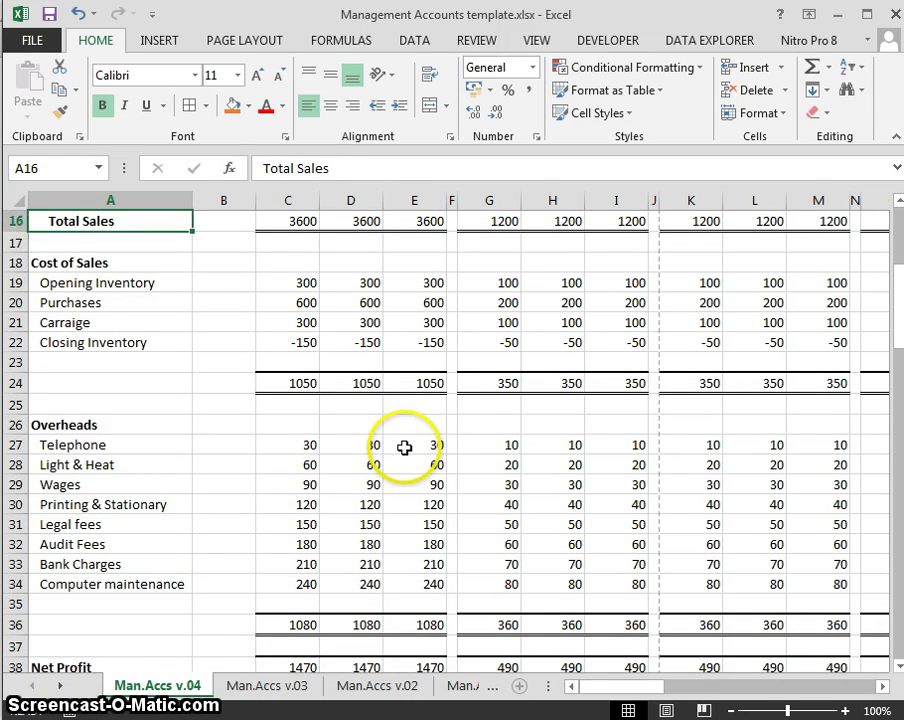
key("ctrl+c")
key("ctrl+Down")
key("ctrl+Down")
key("ctrl+Down")
key("ctrl+Down")
key("Down")
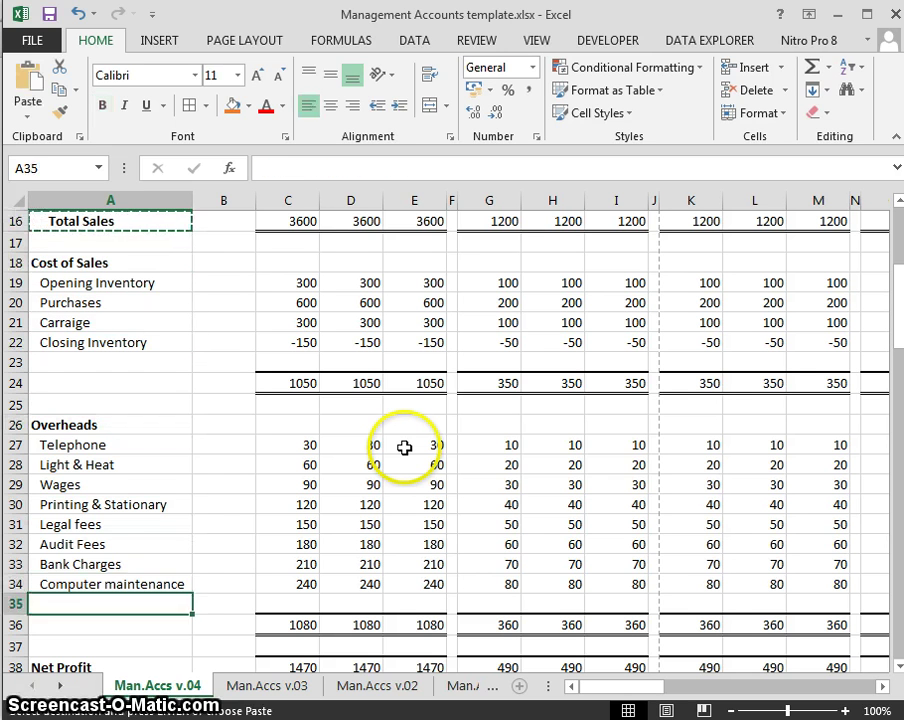
key("Down")
key("Return")
key("F2")
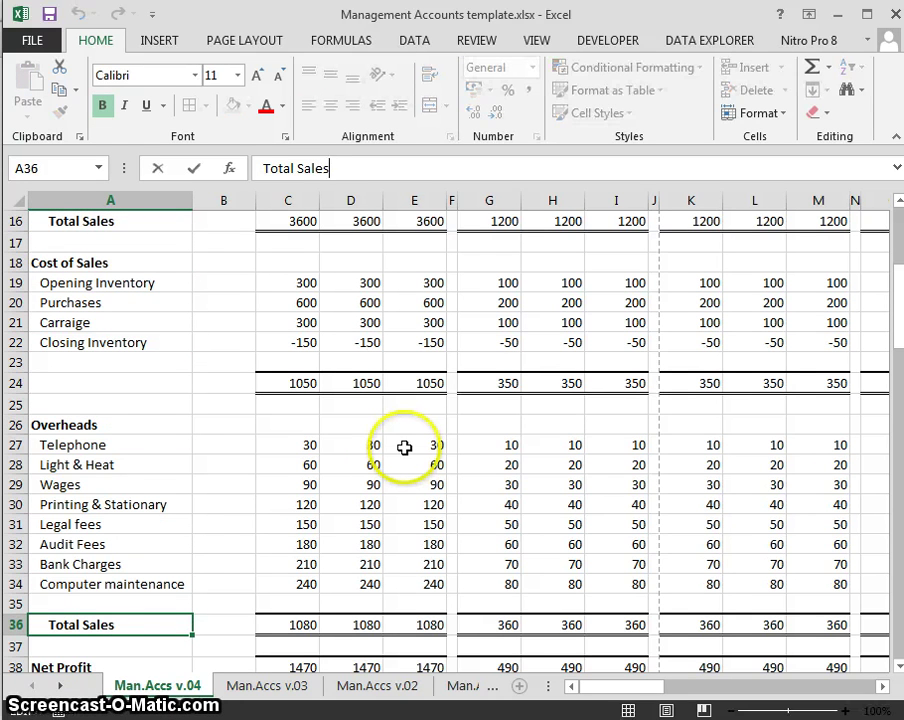
type("Overhea")
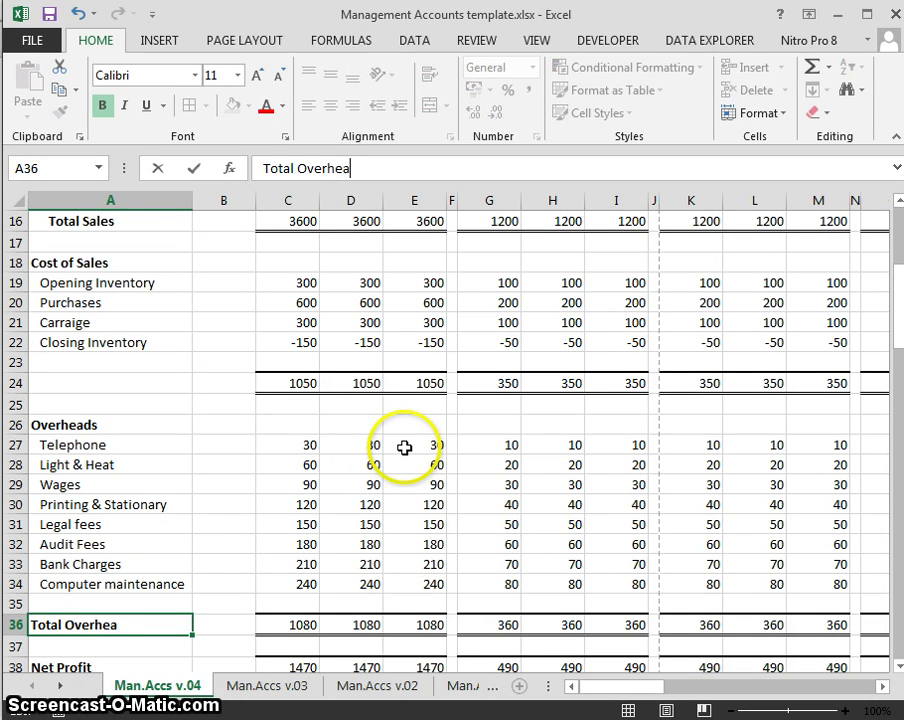
type("ds")
key("Return")
Step: Return to the first Sales figure in C12 and begin extending a selection downward
key("Down")
key("Down")
key("Down")
key("Down")
key("Down")
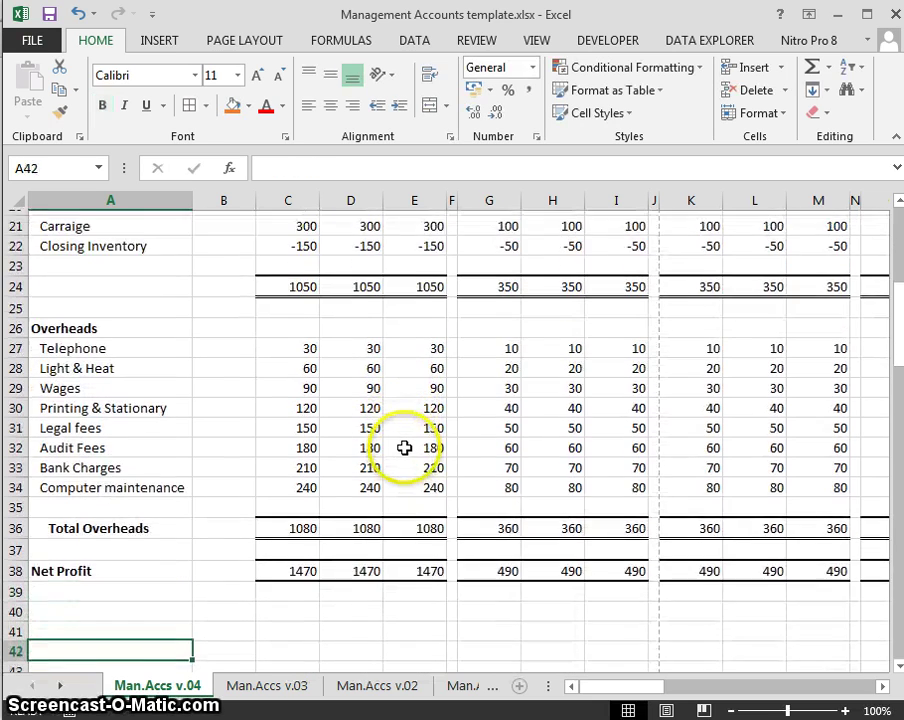
key("Down")
key("Down")
key("Down")
key("Down")
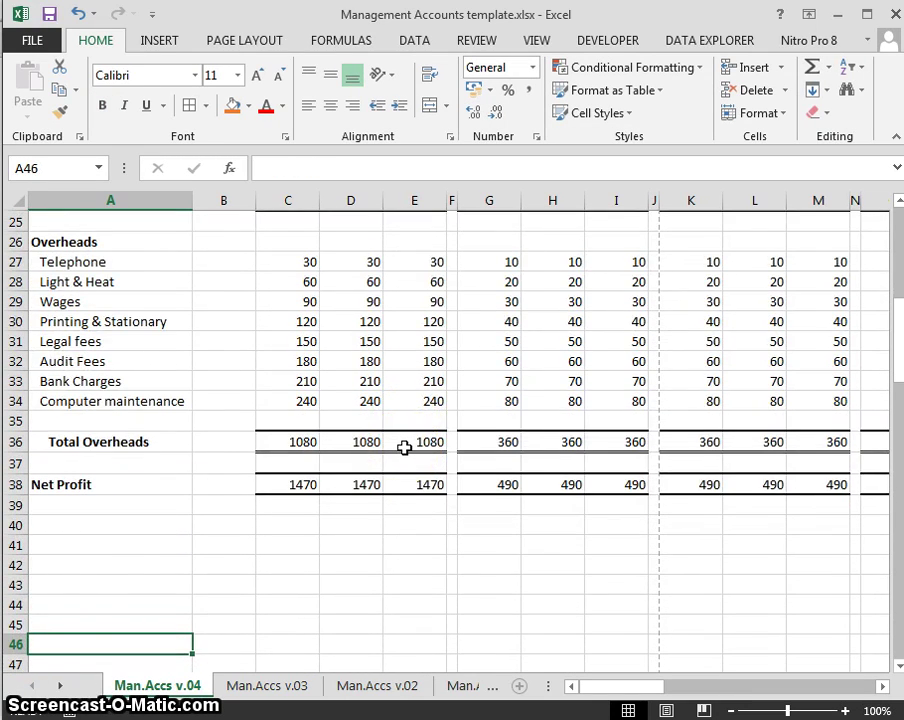
key("Page_Up")
key("Page_Up")
key("Down")
key("Down")
key("Down")
key("Down")
key("Down")
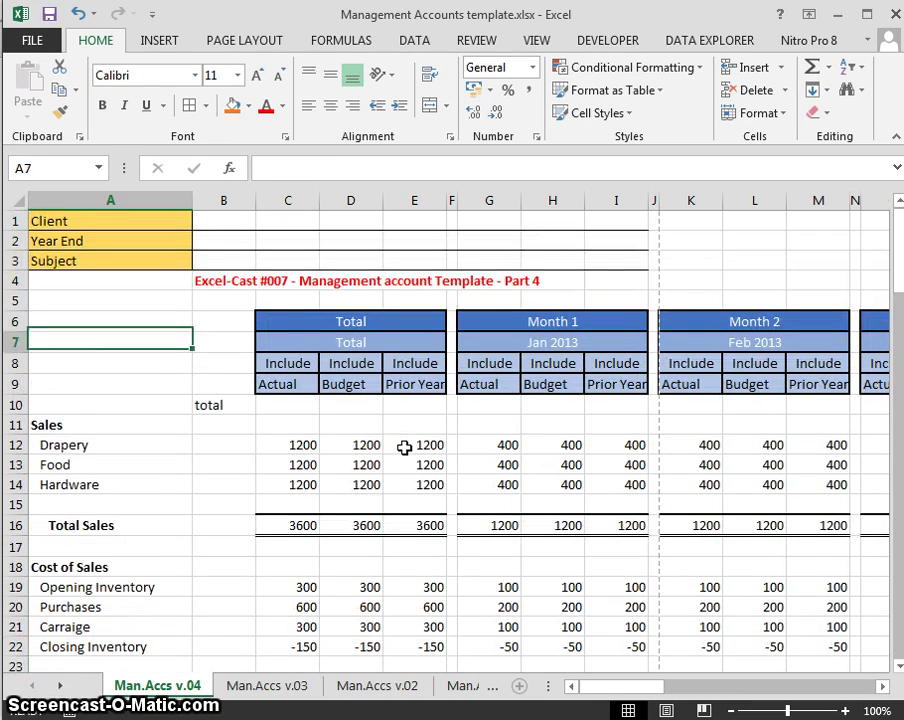
key("Down")
key("Down")
key("Down")
key("Right")
key("Right")
key("Right")
key("Down")
key("Down")
key("Left")
key("Down")
key("Up")
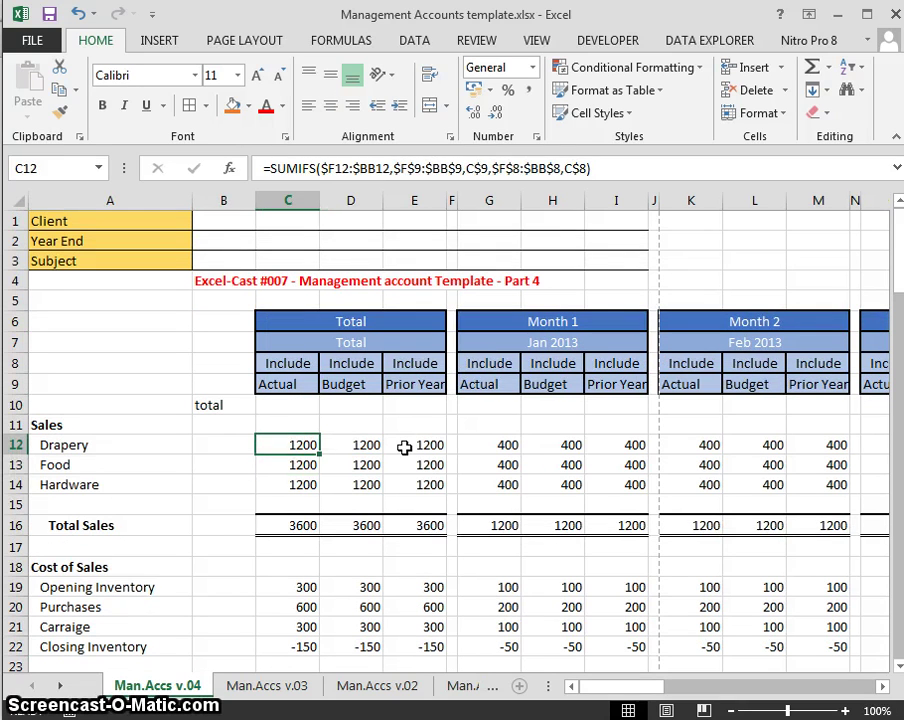
key("Left")
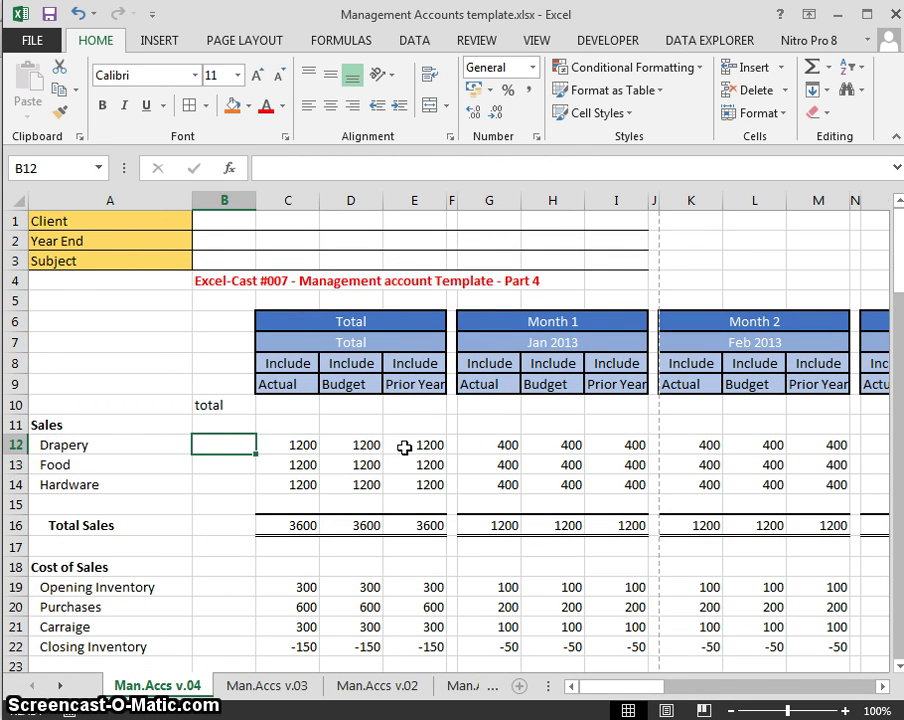
key("Right")
key("shift+Down")
Step: Try a first selection of the figures block, then drop it and return to C12
key("shift+Down")
key("shift+Right")
key("shift+Right")
key("shift+Down")
key("shift+Down")
key("shift+Down")
key("shift+Down")
key("shift+Down")
key("shift+Down")
key("shift+Down")
key("shift+Down")
key("shift+Down")
key("shift+Down")
key("shift+Down")
key("shift+Down")
key("shift+Down")
key("shift+Down")
key("shift+Down")
key("shift+Down")
key("shift+Down")
key("shift+Down")
key("shift+Down")
key("shift+Down")
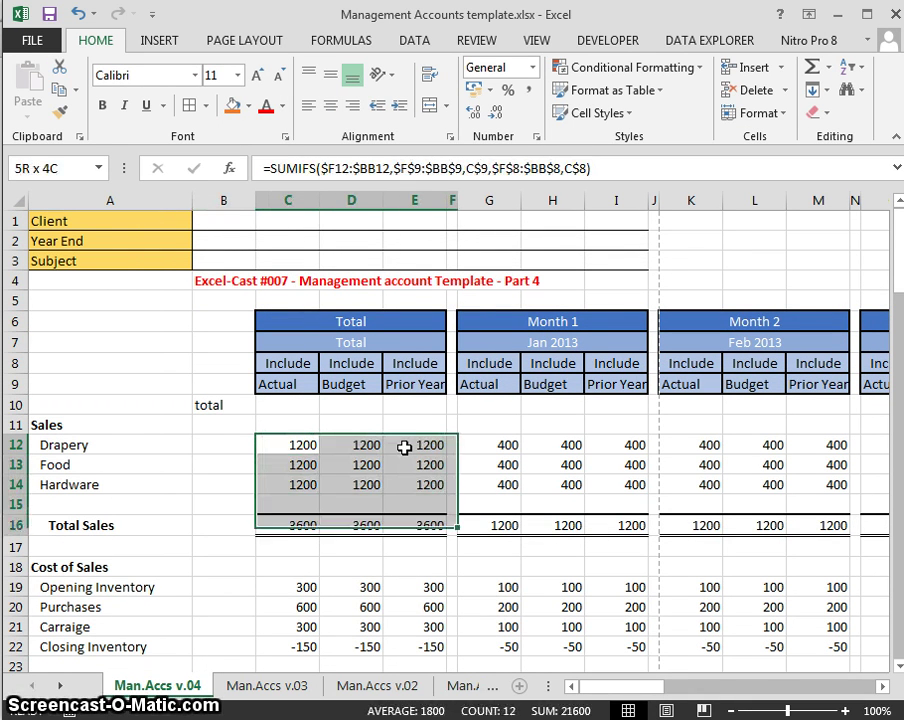
key("shift+Right")
key("shift+Right")
key("shift+Right")
key("shift+Right")
key("shift+Right")
key("shift+Right")
key("shift+Right")
key("shift+Right")
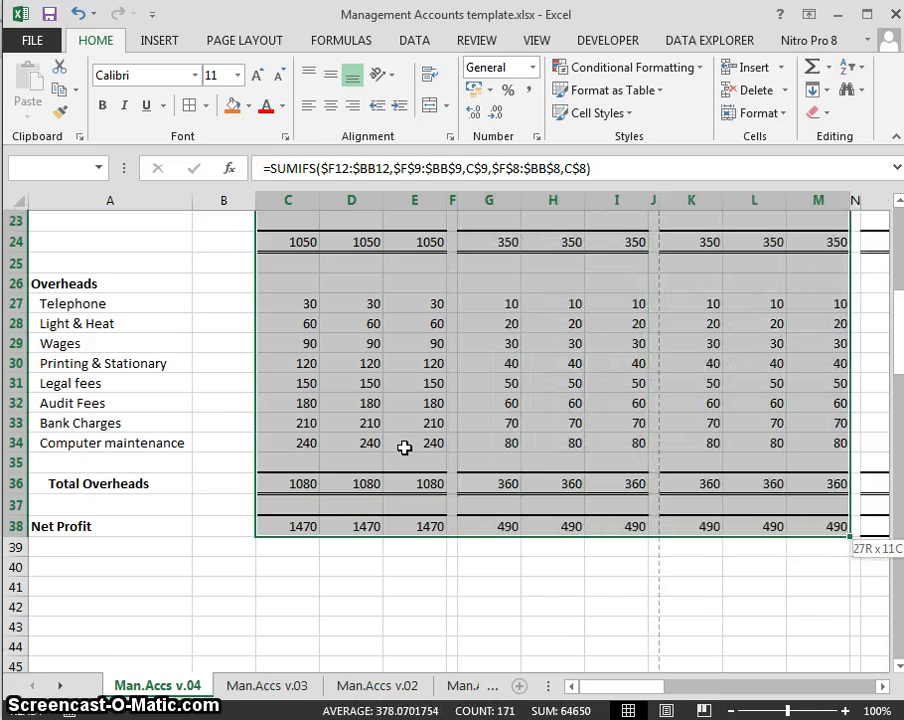
key("Up")
key("Down")
key("Down")
key("Down")
key("Down")
key("Down")
key("Down")
key("Down")
key("Down")
key("Down")
key("Down")
key("Down")
key("Down")
key("Down")
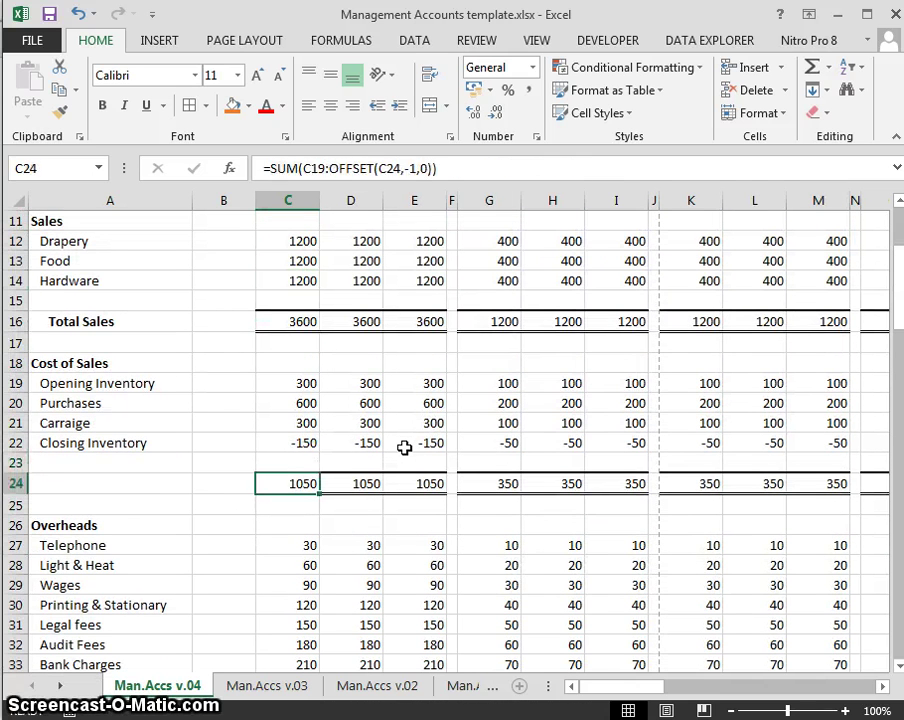
key("Up")
key("Up")
key("Up")
scroll(404, 447, "up", 4)
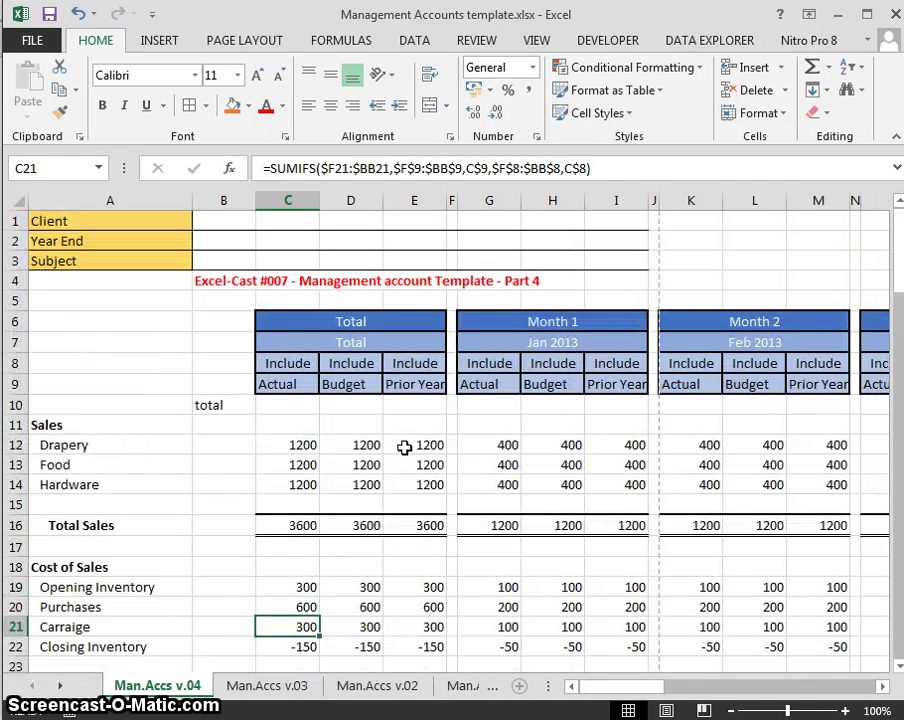
key("Down")
key("Down")
key("Up")
key("Up")
key("Up")
key("Up")
key("Up")
key("Up")
key("Up")
key("Up")
key("Up")
key("Up")
key("Up")
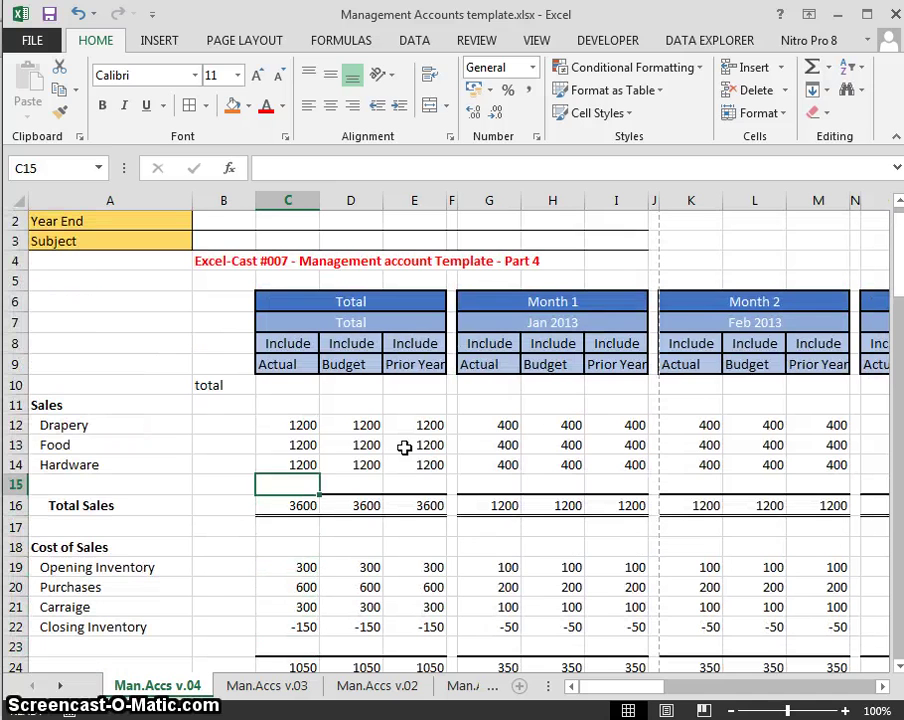
Step: Select the figures from C12 down to row 38 and across to column BA
key("shift+Down")
key("shift+Down")
key("shift+Down")
key("shift+Down")
key("shift+Down")
key("shift+Down")
key("shift+Down")
key("shift+Down")
key("shift+Down")
key("shift+Down")
key("shift+Down")
key("shift+Down")
key("shift+Down")
key("shift+Down")
key("shift+Down")
key("shift+Down")
key("shift+Down")
key("shift+Down")
key("shift+Down")
key("shift+Down")
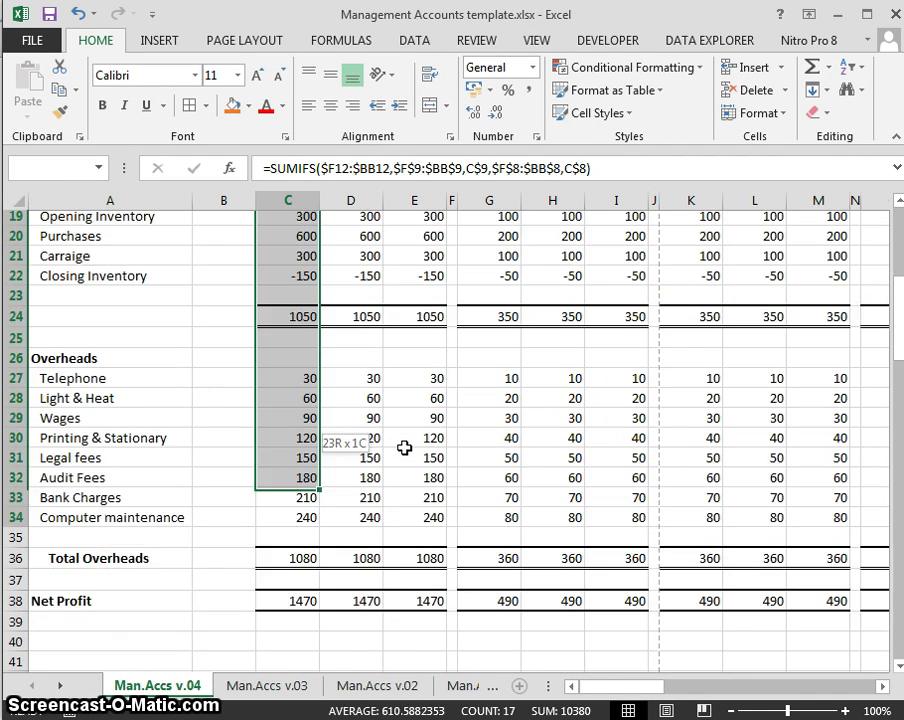
key("shift+Right")
key("shift+Right")
key("shift+Right")
key("shift+Right")
key("shift+Right")
key("shift+Right")
key("shift+Right")
key("shift+Right")
key("shift+Right")
key("shift+Right")
key("shift+Right")
key("shift+Right")
key("shift+Right")
key("shift+Right")
key("shift+Right")
key("shift+Right")
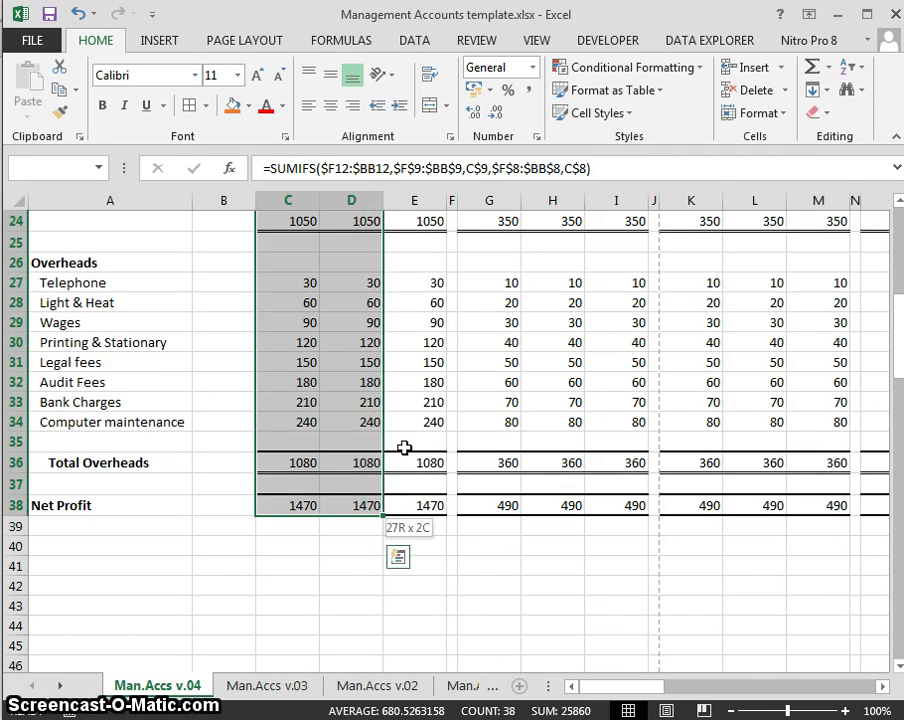
key("shift+Right")
key("shift+Right")
key("shift+Right")
key("shift+Right")
key("shift+Right")
key("shift+Right")
key("shift+Right")
key("shift+Right")
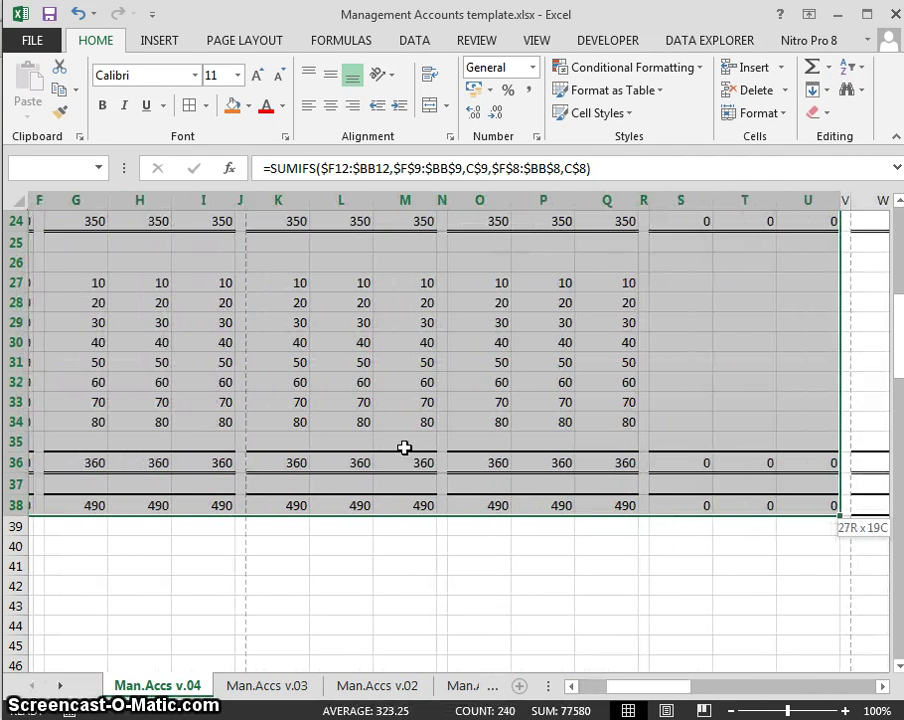
key("ctrl+shift+Right")
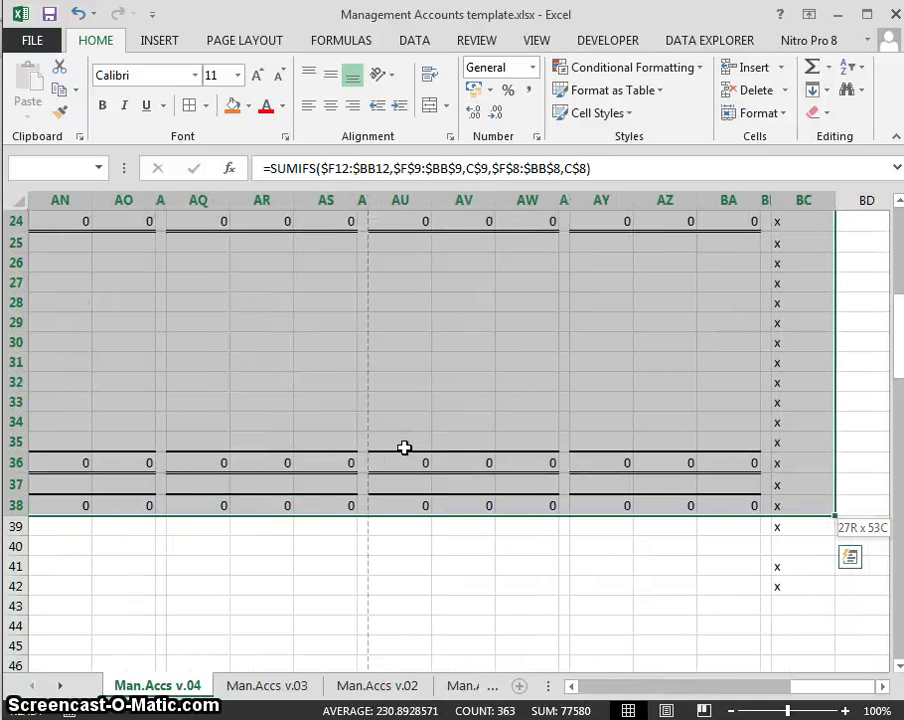
key("shift+Left")
key("shift+Left")
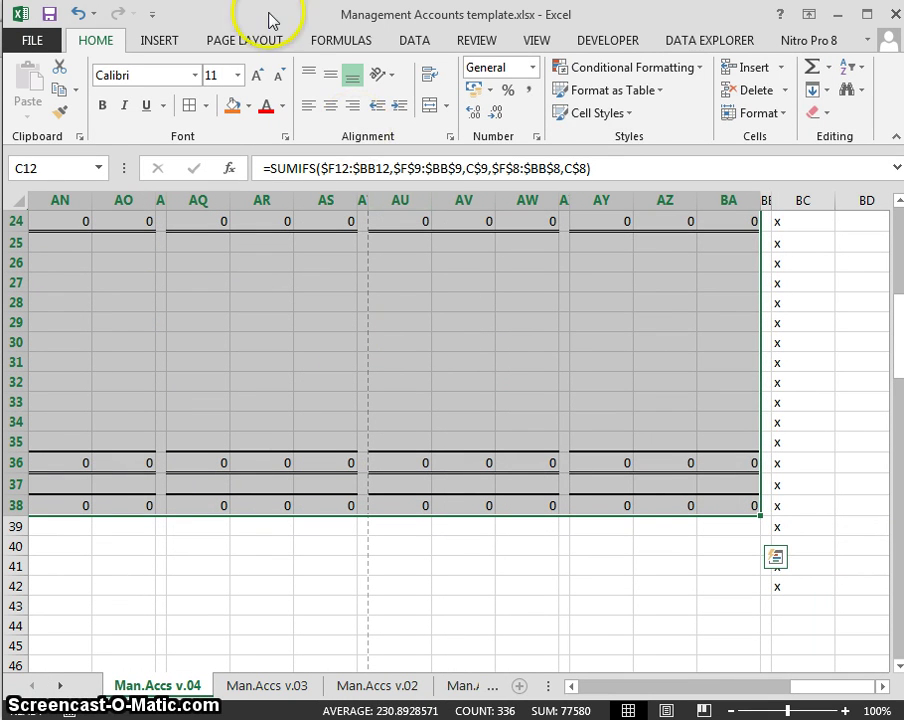
Step: Apply the Comma [0] style and change its custom number format to bracket negatives
left_click(622, 114)
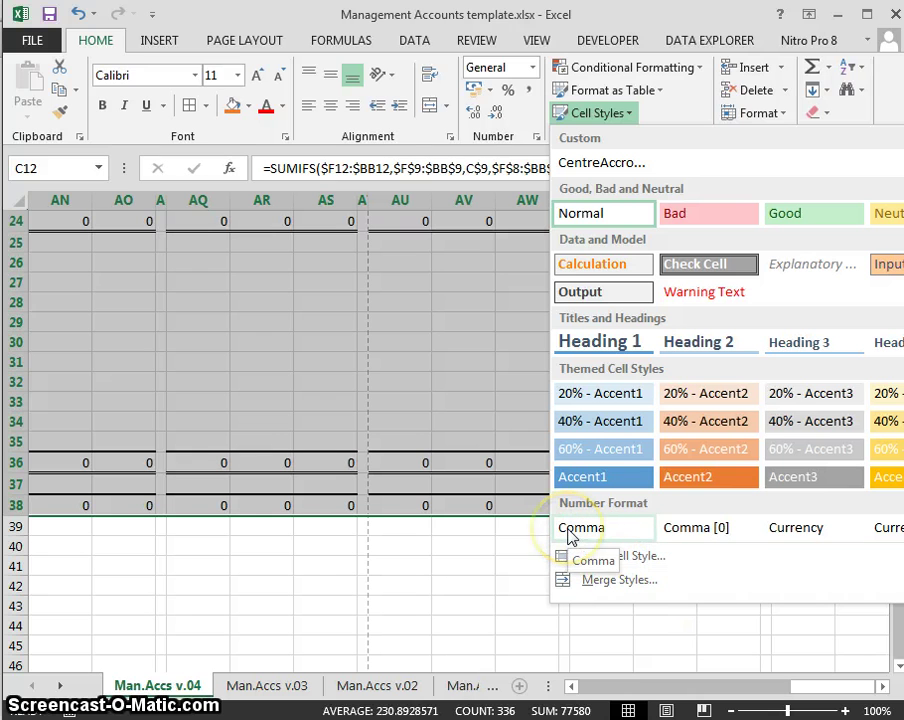
left_click(712, 535)
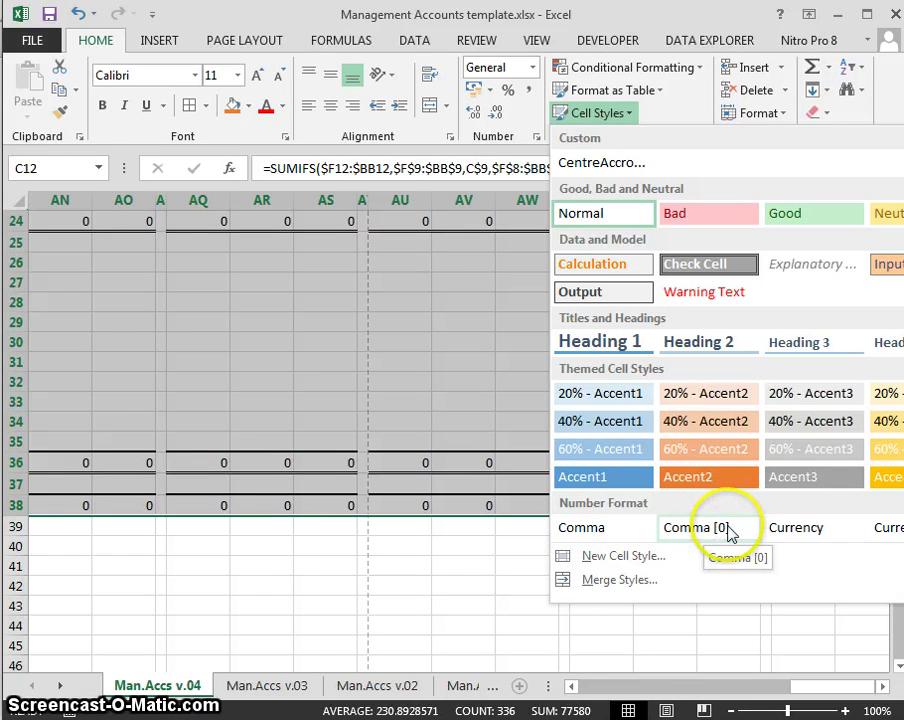
right_click(712, 535)
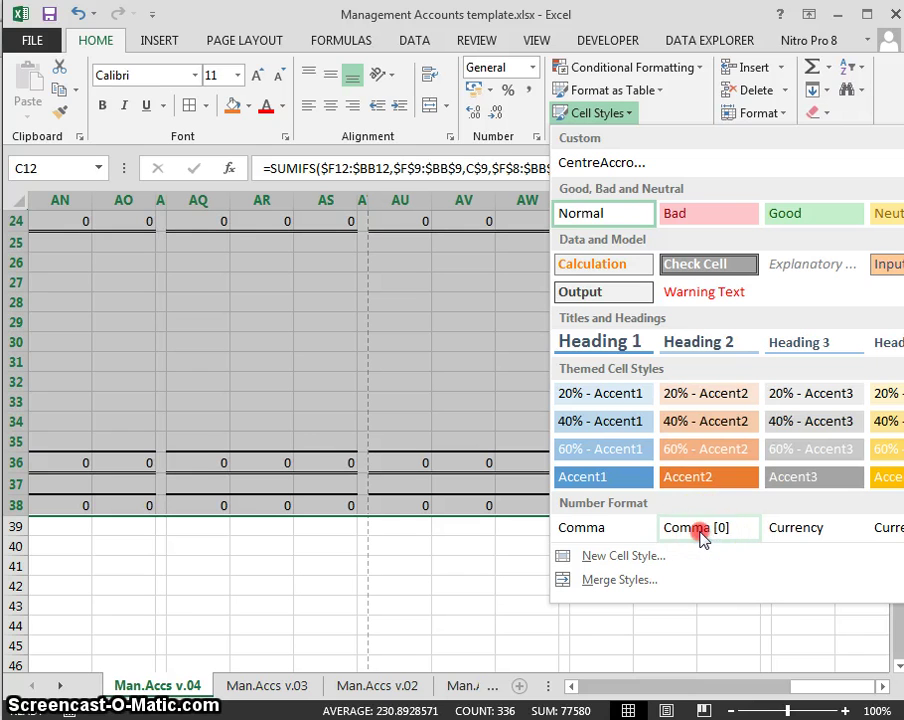
left_click(740, 568)
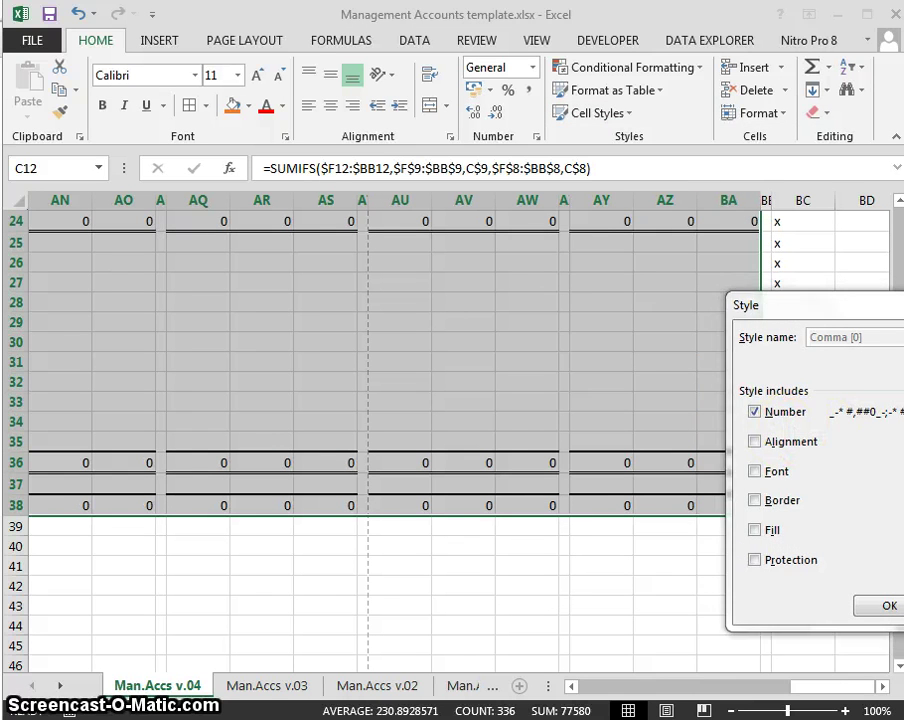
key("alt+o")
left_click(652, 464)
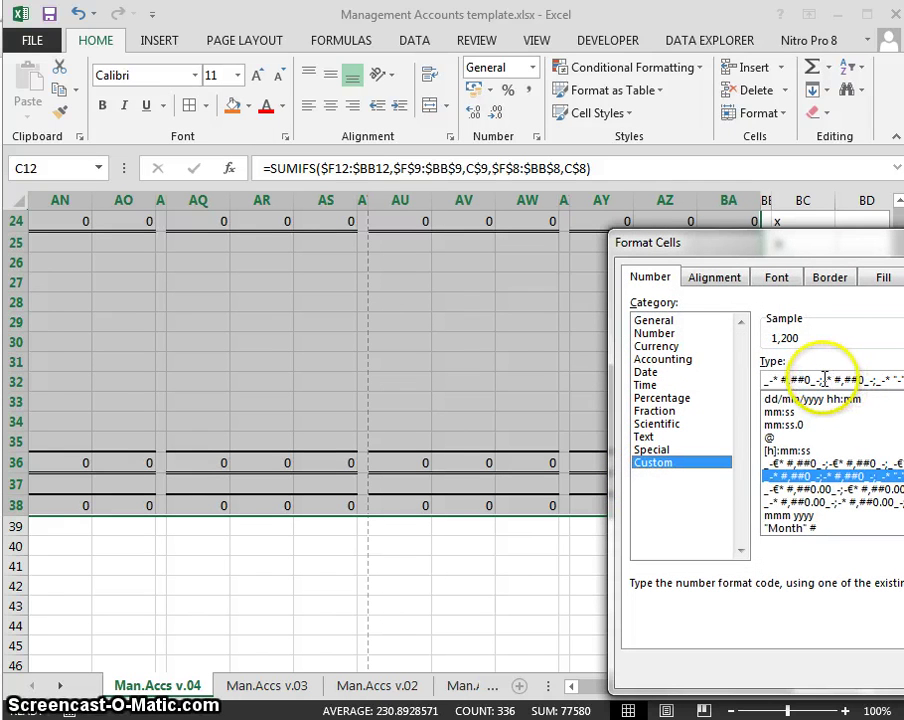
left_click(822, 379)
key("BackSpace")
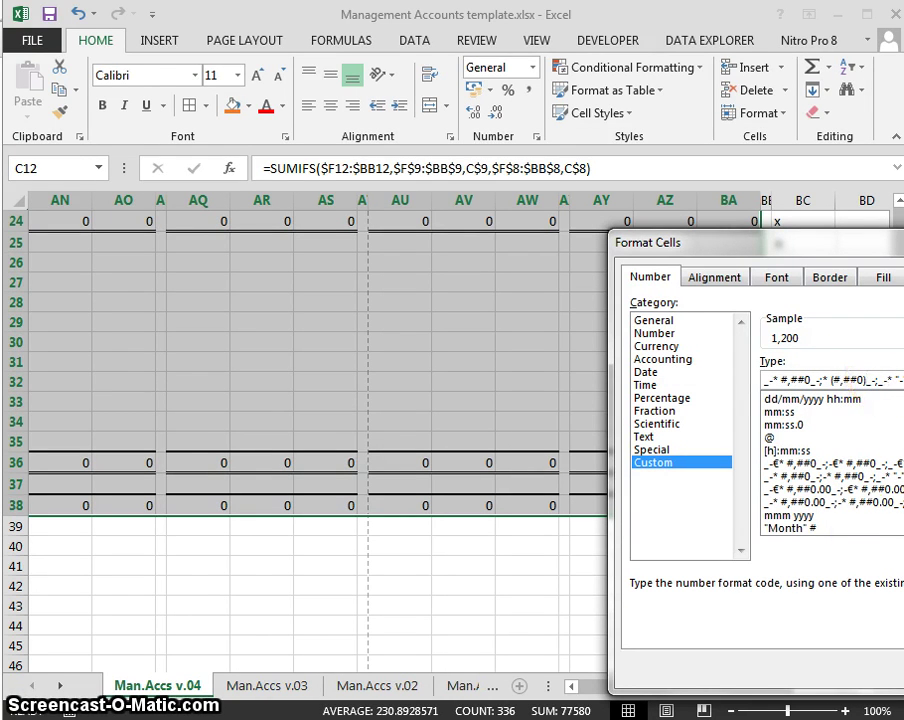
left_click_drag(840, 232, 413, 131)
left_click(588, 561)
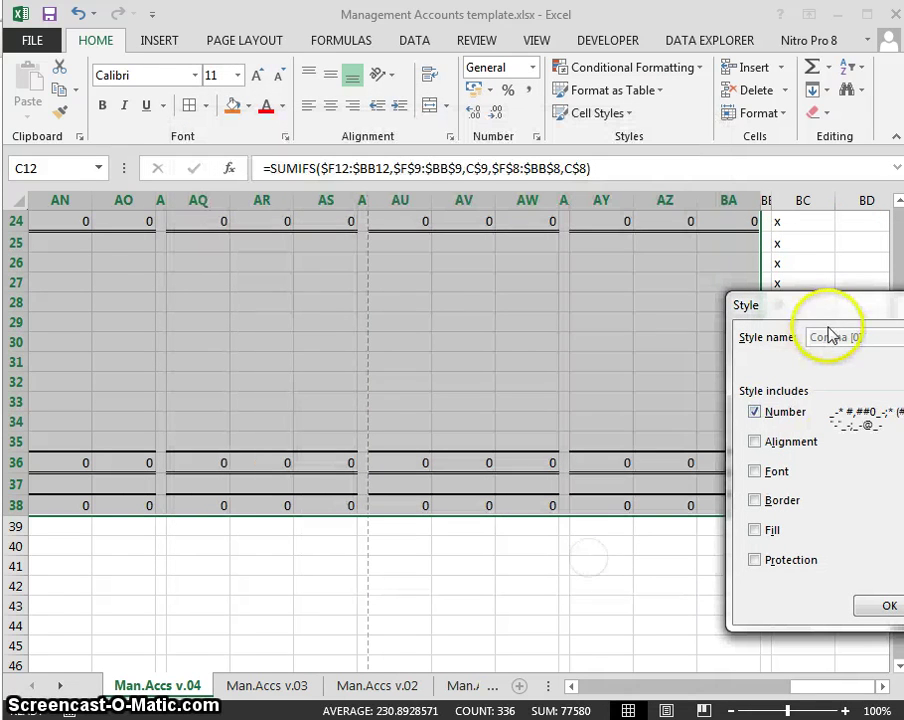
Step: Recheck the style's number format and save the modified Comma [0] style
left_click_drag(827, 312, 462, 245)
left_click(590, 298)
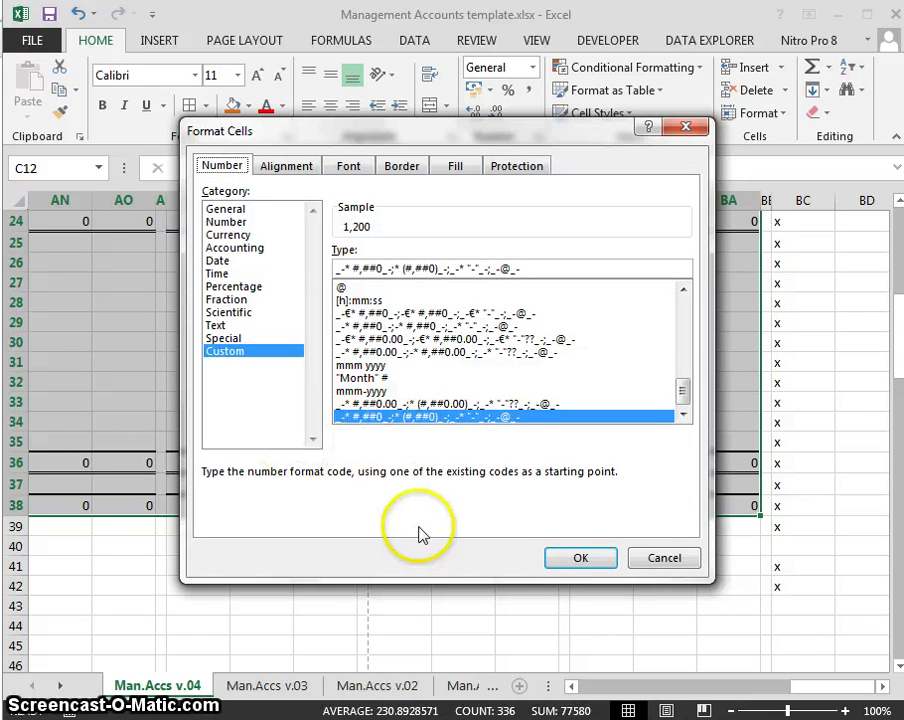
left_click(571, 553)
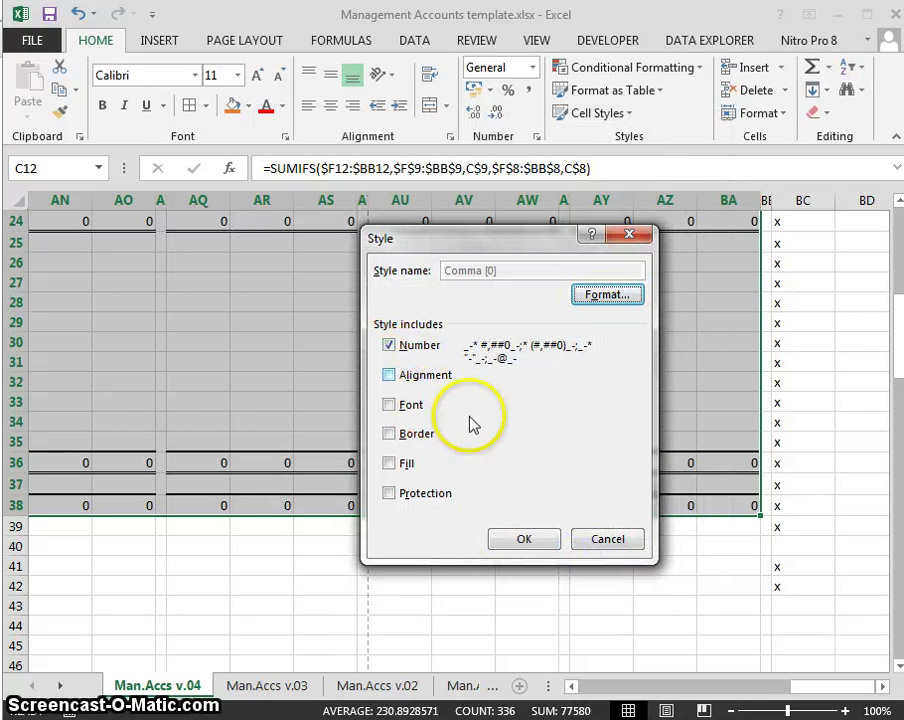
left_click(533, 540)
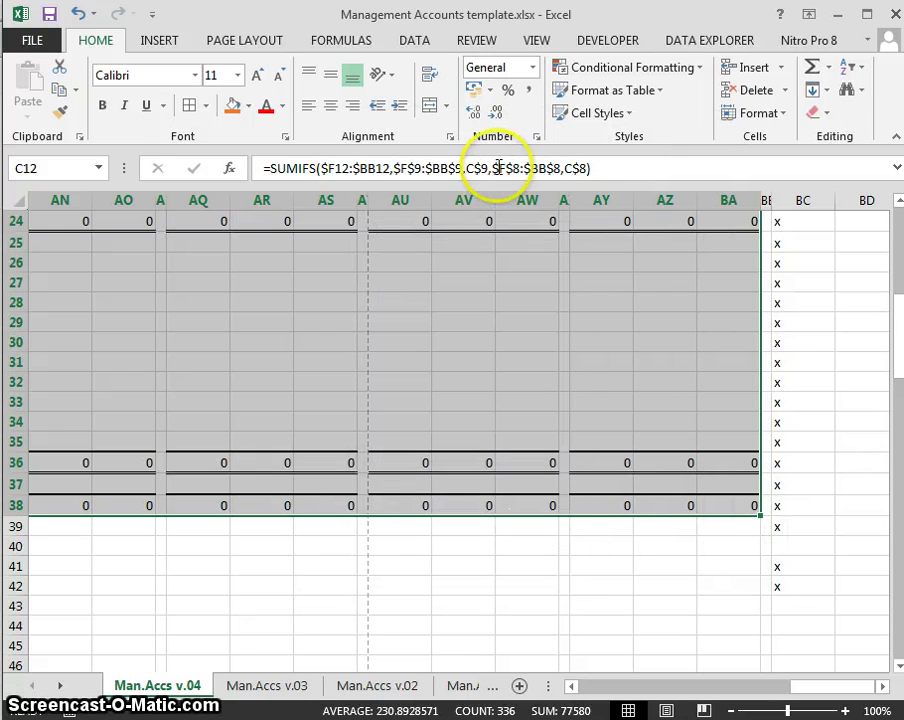
Step: Apply the Comma [0] cell style to the selected accounts figures
left_click(624, 114)
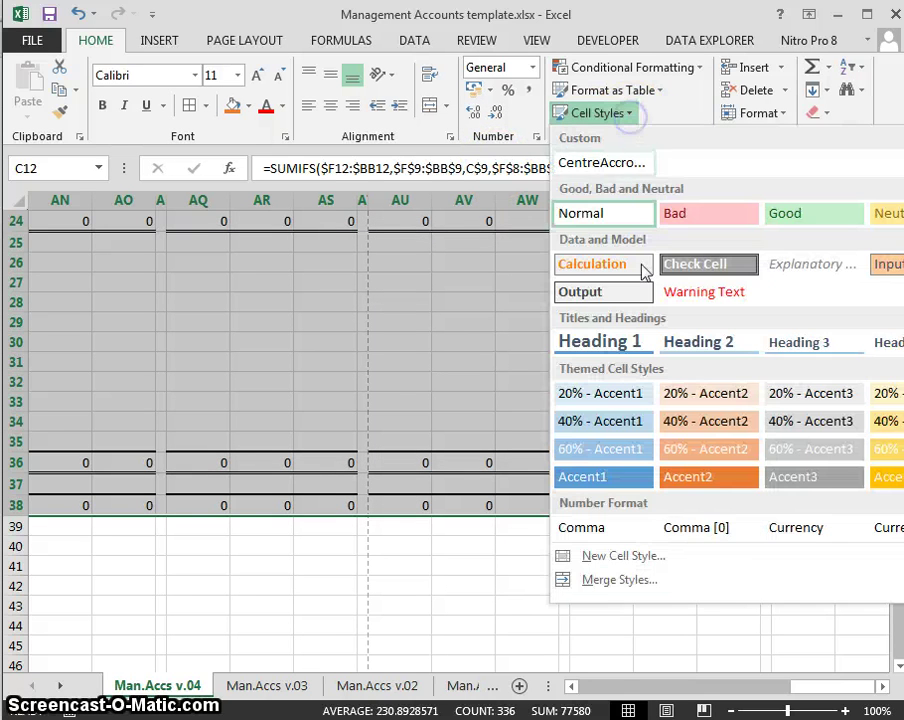
left_click(698, 528)
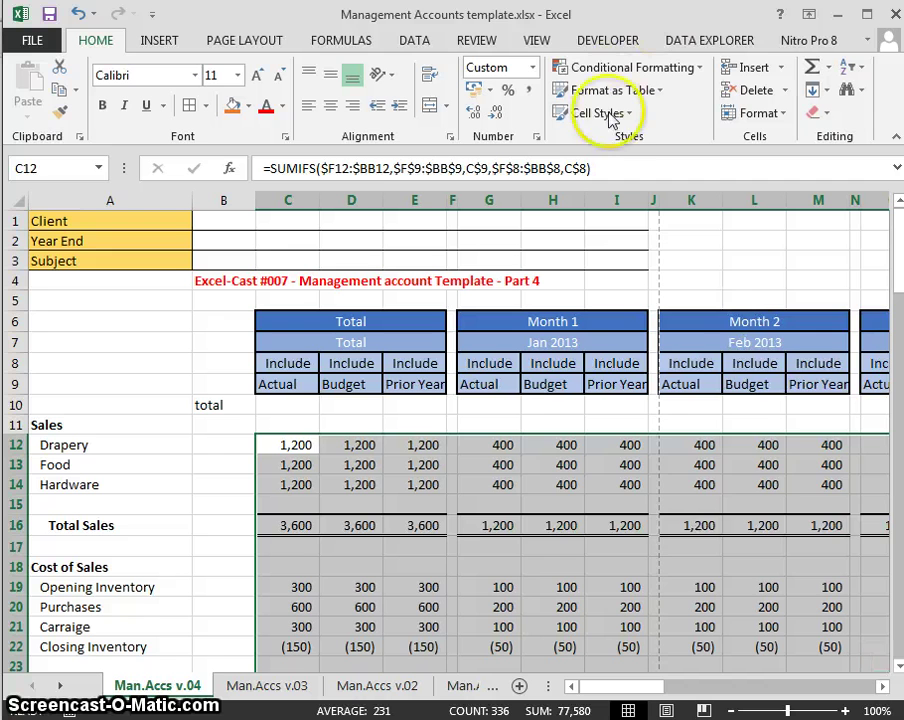
left_click(620, 113)
left_click(688, 527)
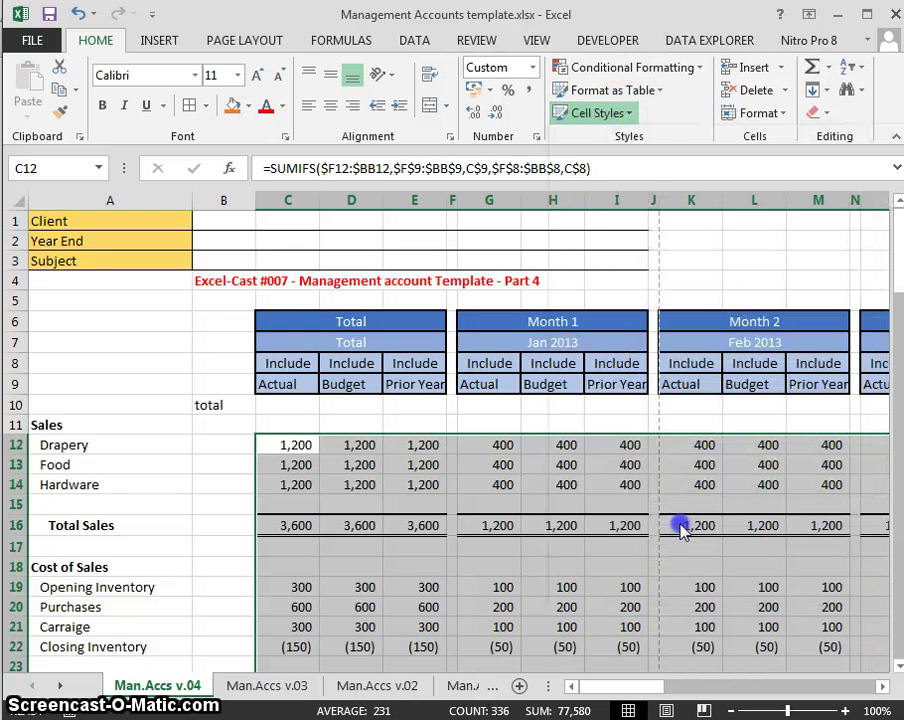
Step: Check the Budget column totals from Total Sales in D16 down past Net Profit (1,470)
left_click(358, 526)
key("Down")
key("Down")
key("Down")
key("Down")
key("Down")
key("Down")
key("Down")
key("Down")
key("Down")
key("Down")
key("Down")
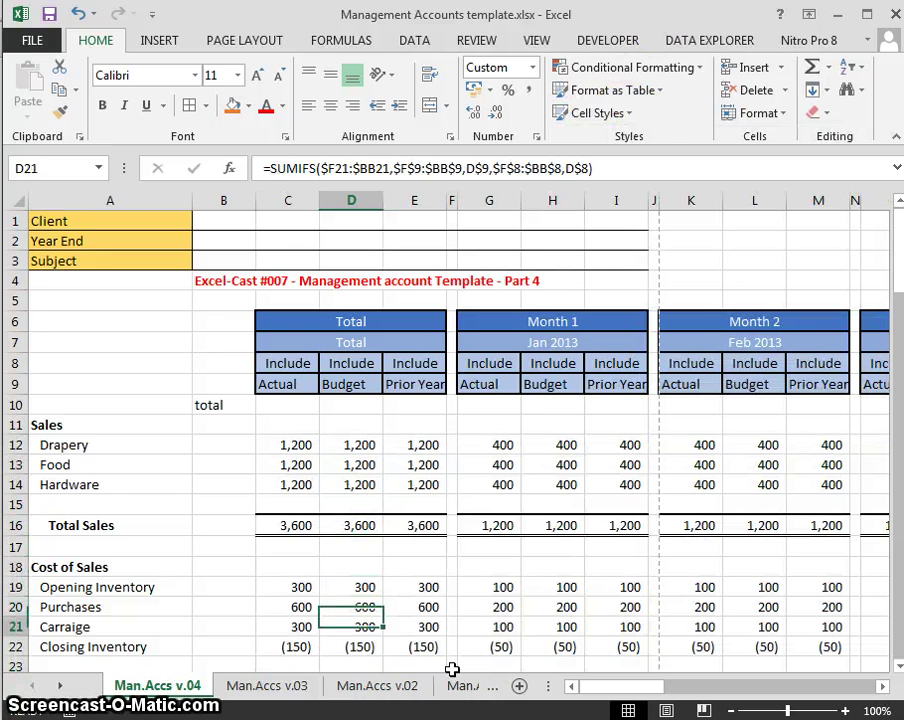
key("Down")
key("Down")
key("Down")
key("Down")
key("Down")
key("Down")
key("Down")
key("Down")
key("Down")
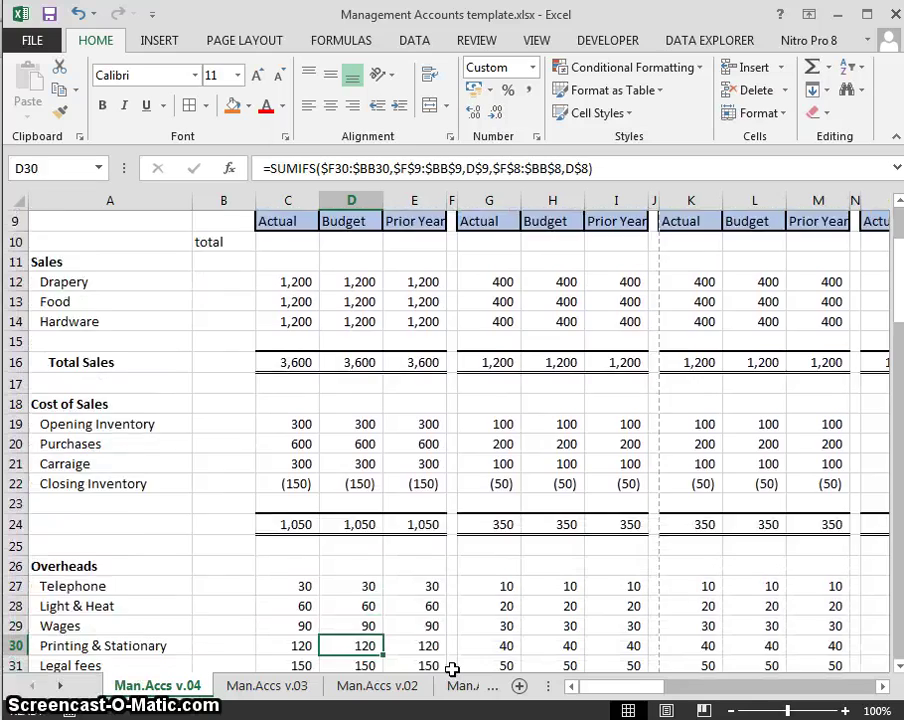
key("Down")
key("Down")
key("Down")
key("Down")
key("Down")
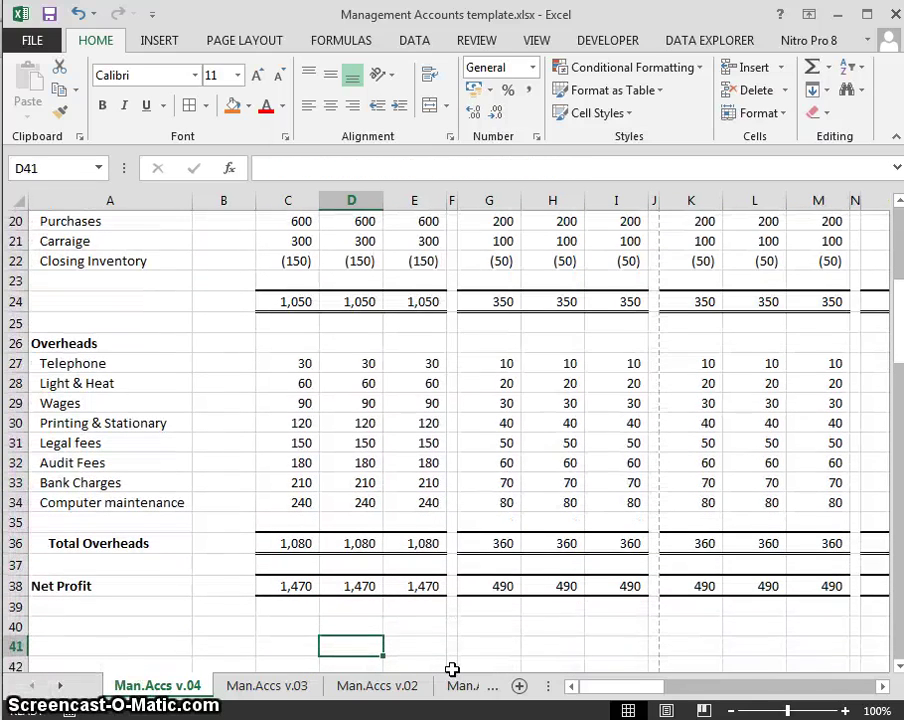
key("Up")
key("Up")
key("Up")
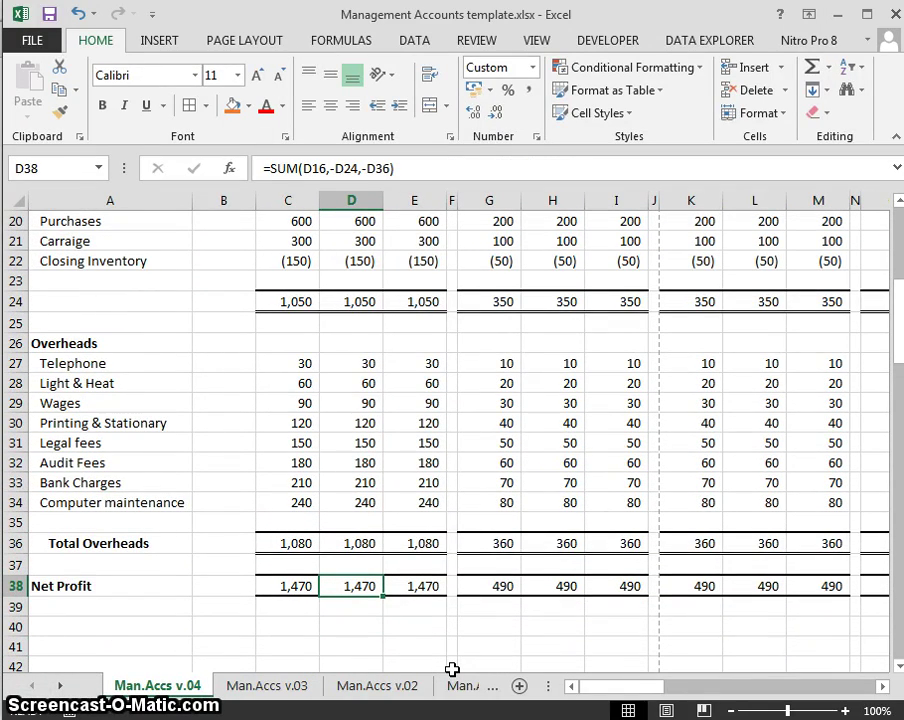
key("ctrl+bracketleft")
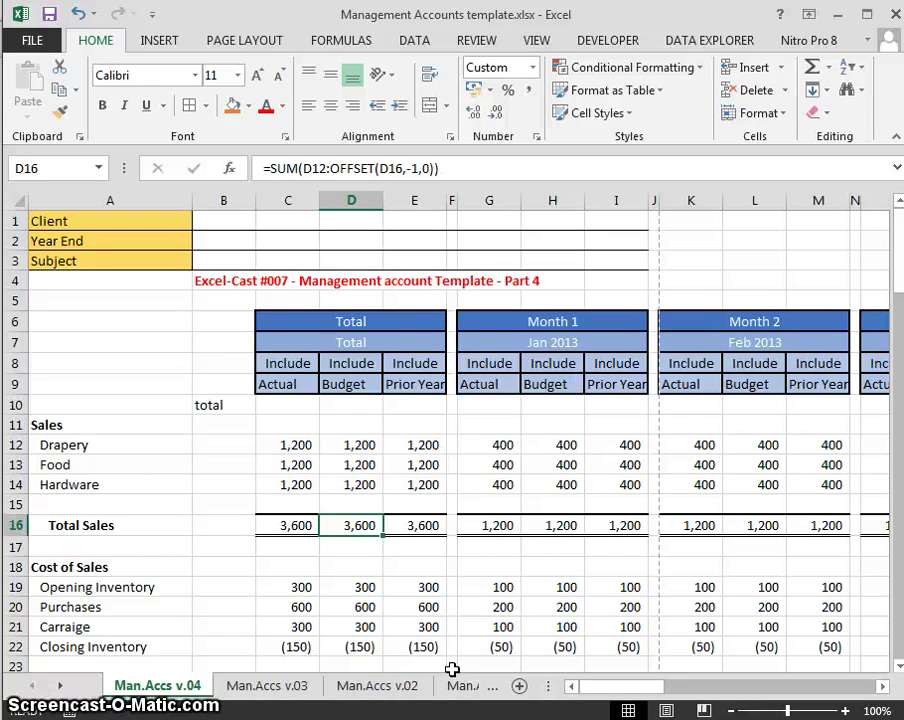
key("Right")
key("Right")
key("Right")
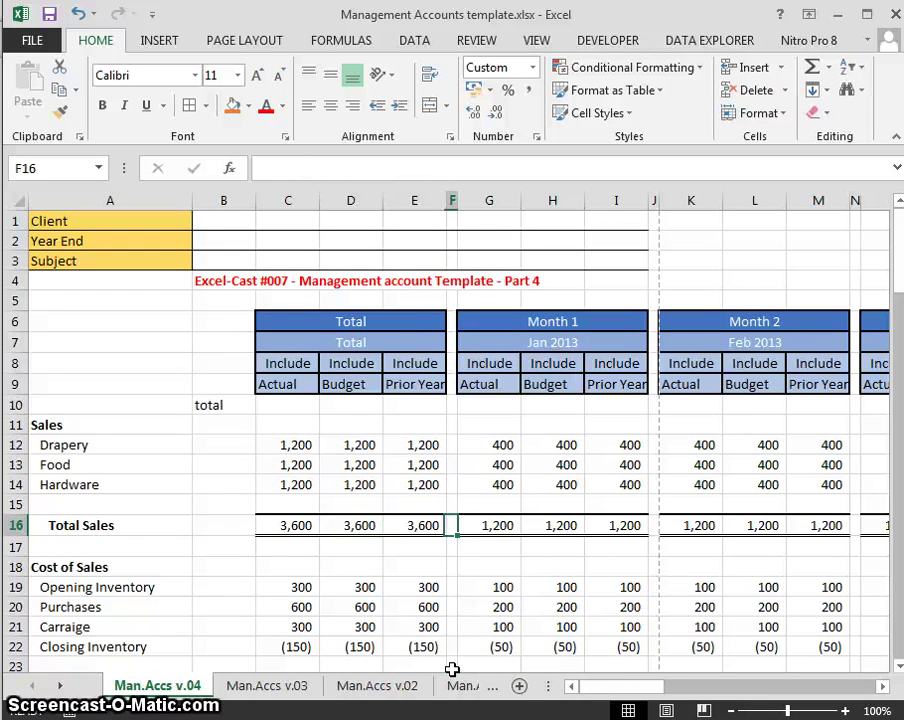
key("Up")
key("Up")
key("Up")
key("Up")
key("Up")
key("Down")
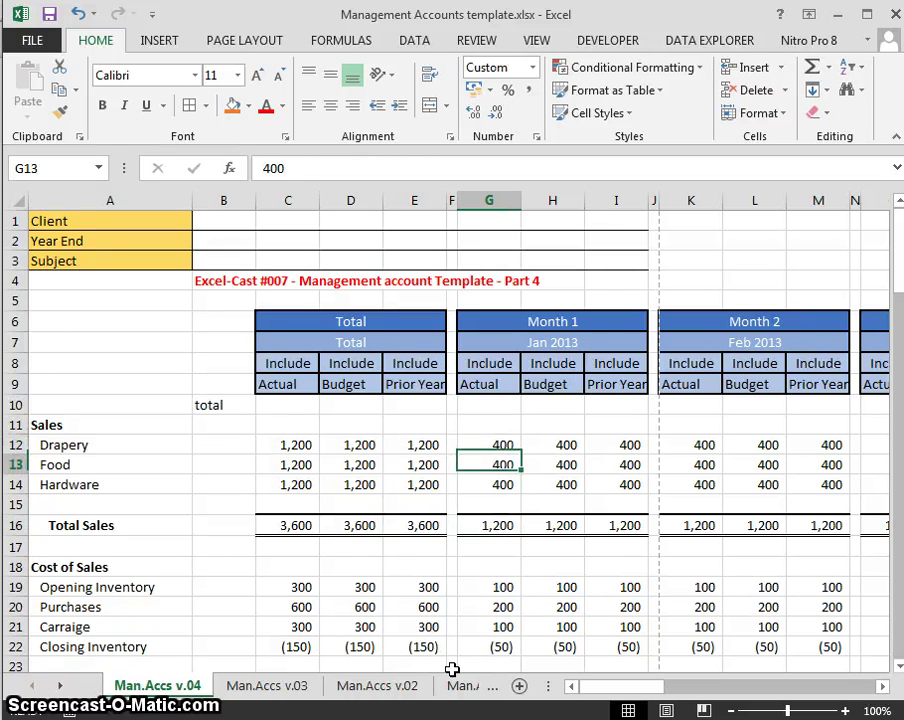
key("Right")
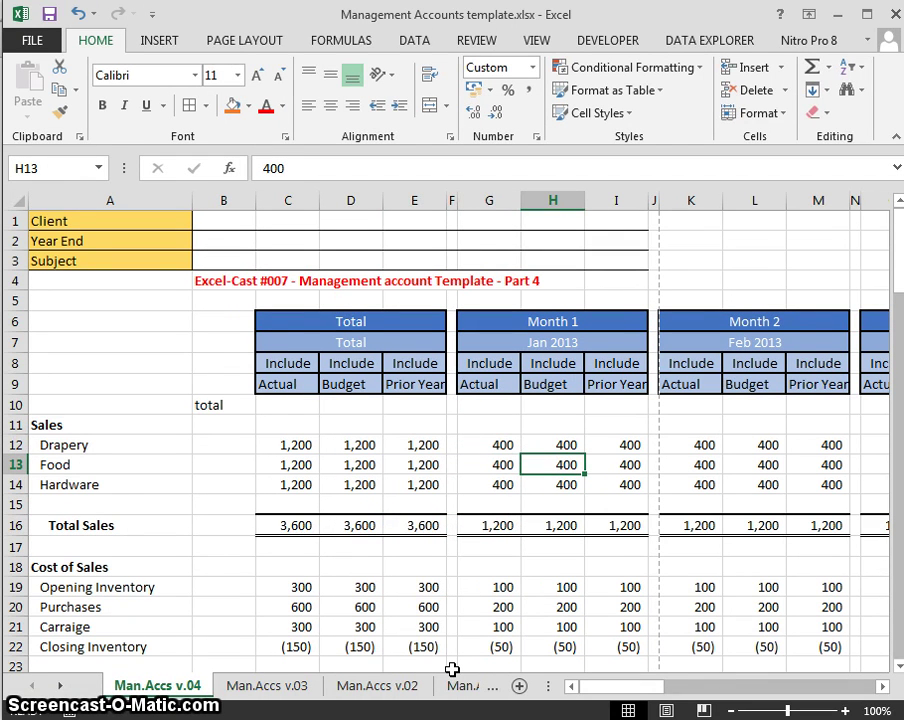
key("Left")
key("Up")
key("Right")
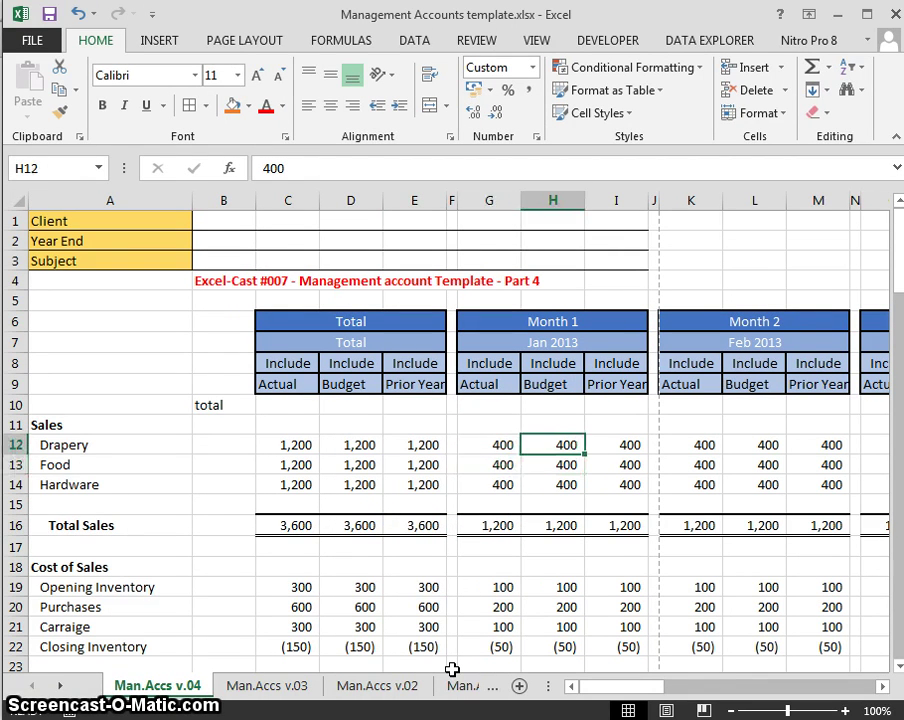
key("Right")
key("Right")
key("Right")
key("Right")
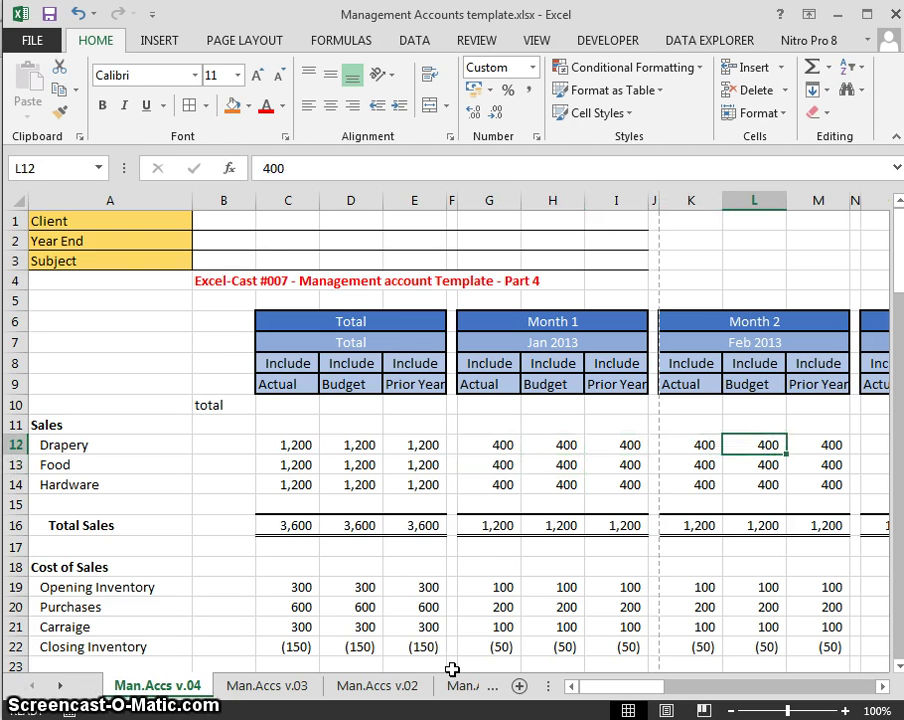
key("Down")
key("Up")
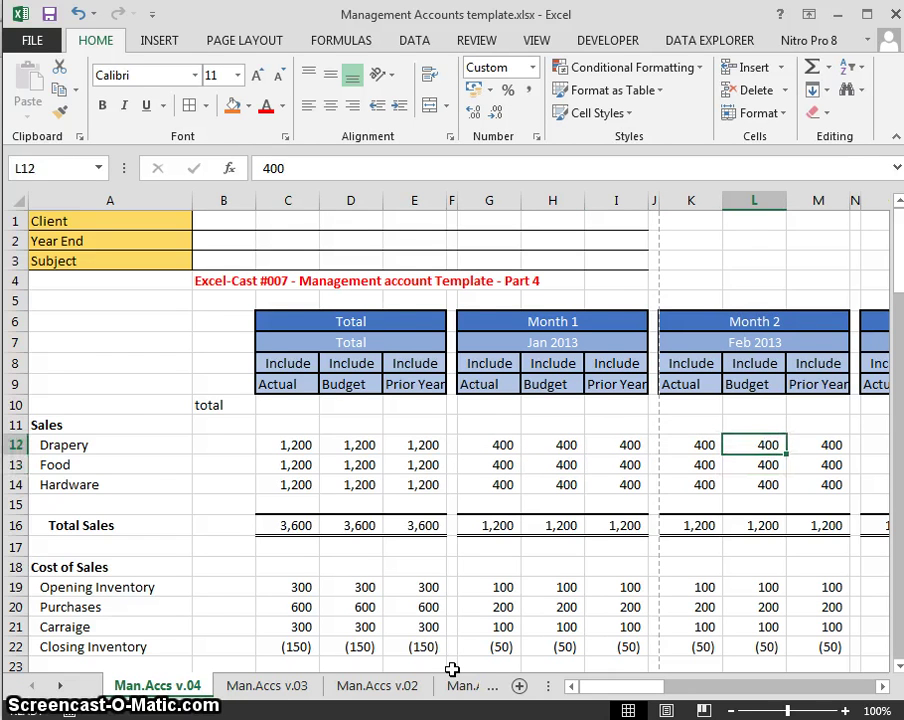
key("Right")
key("Right")
key("Right")
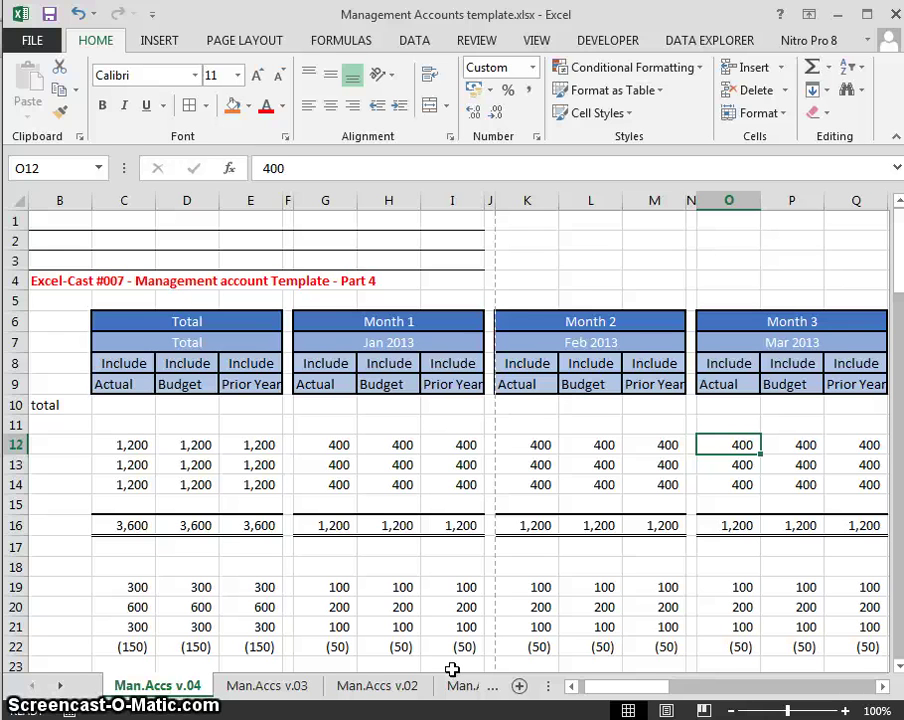
key("Left")
key("Left")
key("Left")
key("Left")
key("Left")
key("Left")
key("Left")
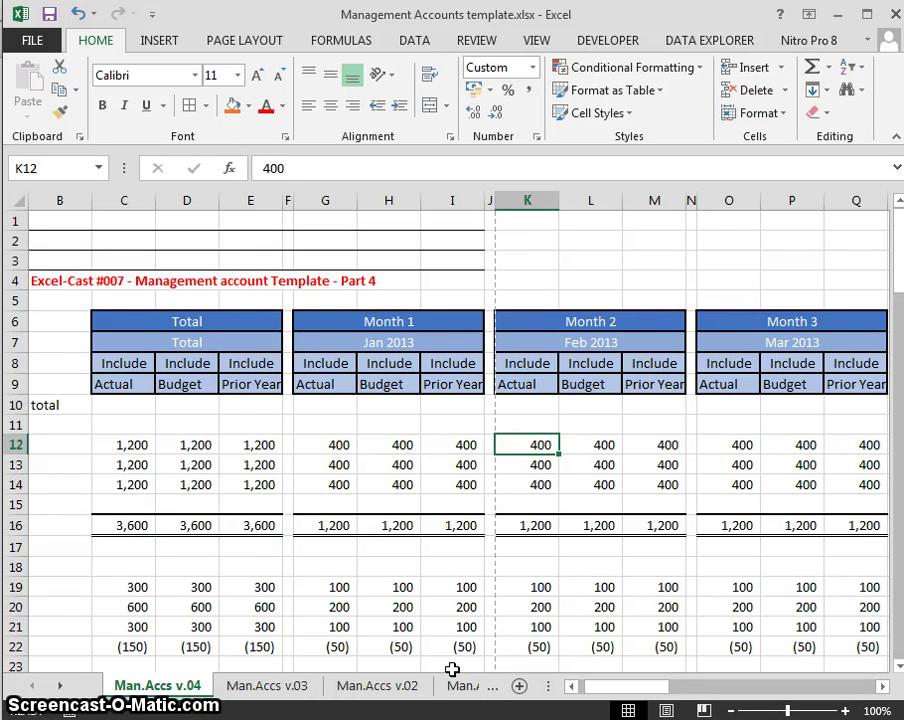
key("Left")
key("Left")
key("Left")
key("Left")
key("Left")
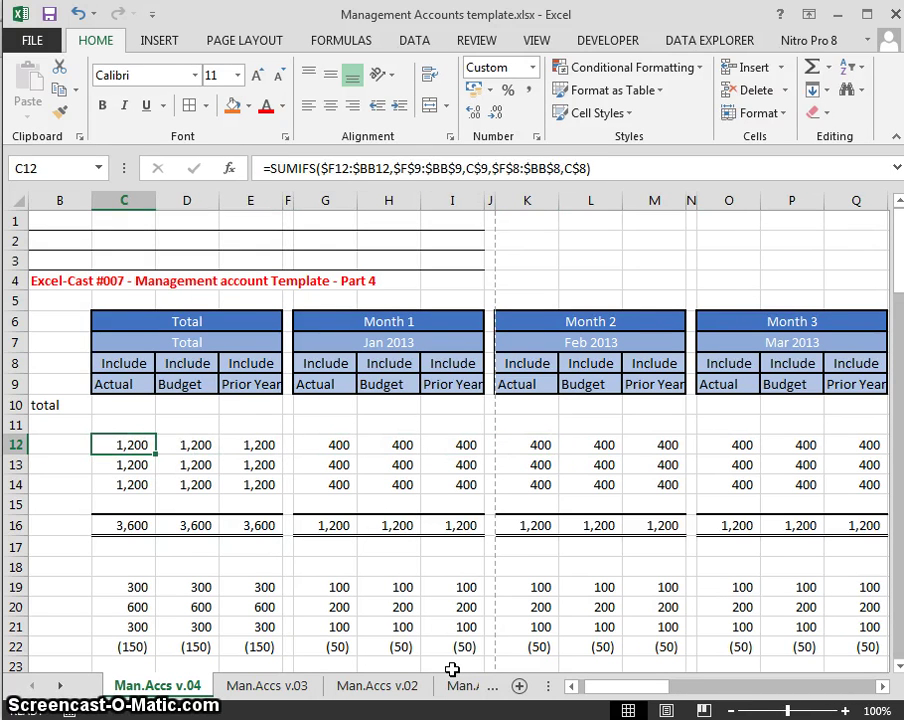
key("Left")
key("Left")
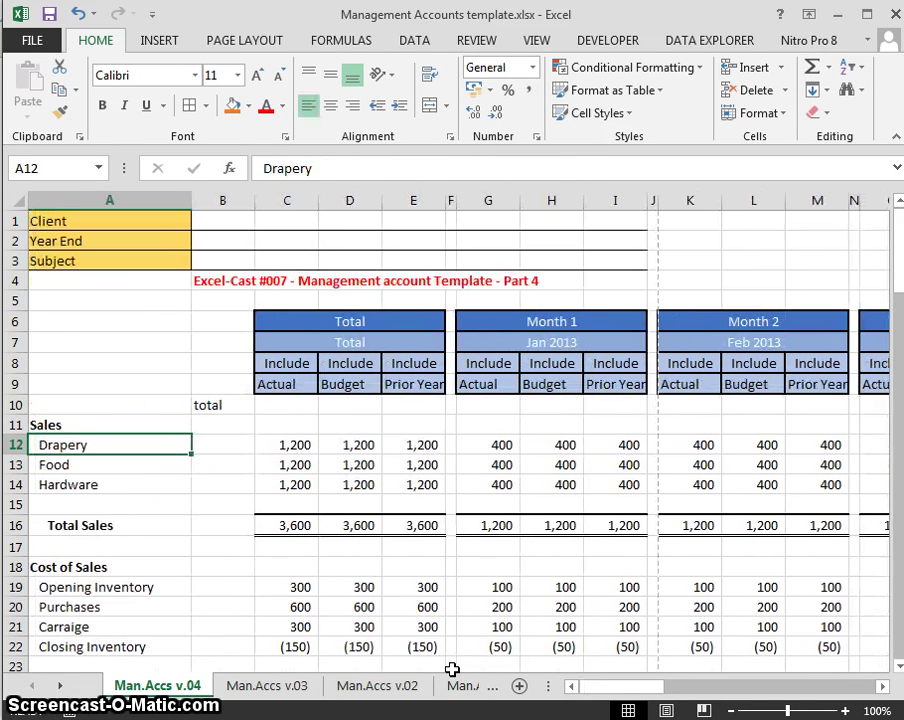